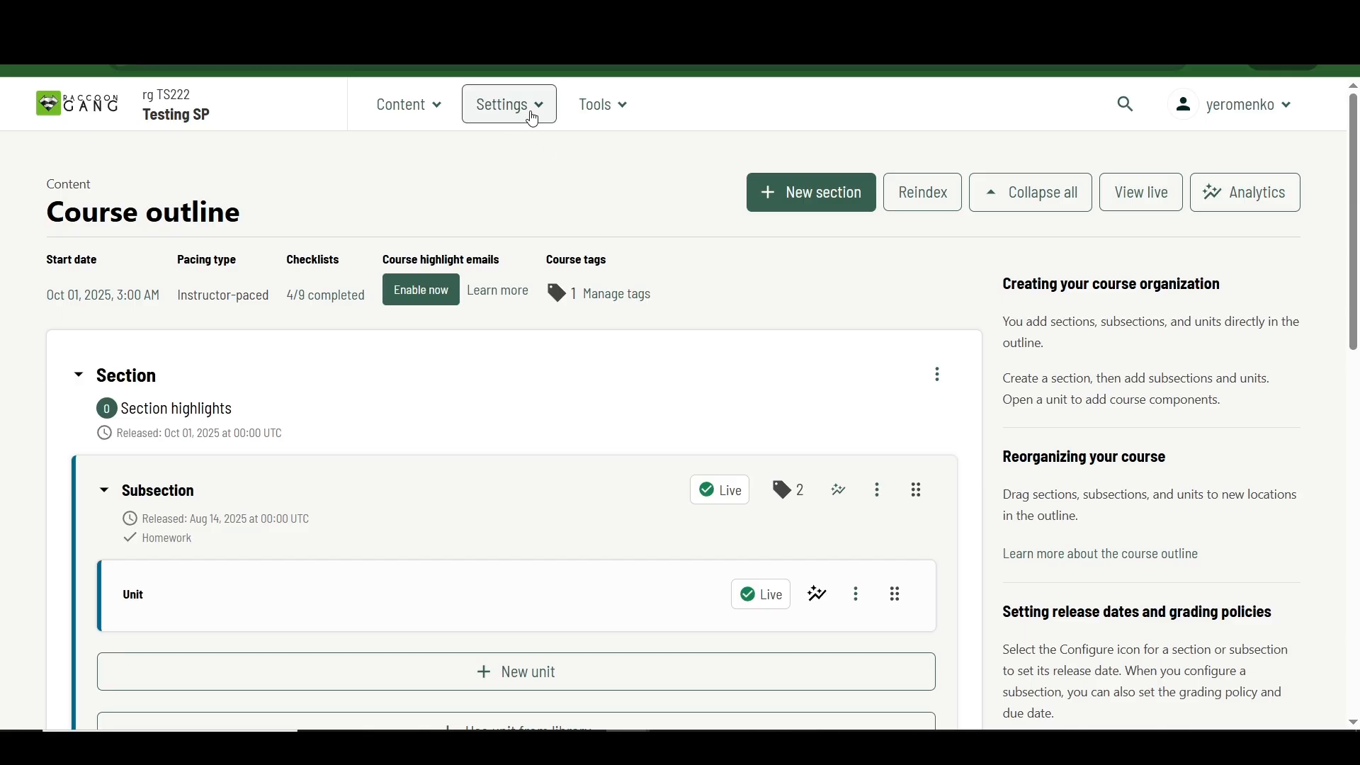
# Step: Review the course's grading settings, including the grade range and assignment types, and return to the course outline
pyautogui.click(533, 118)
pyautogui.click(533, 179)
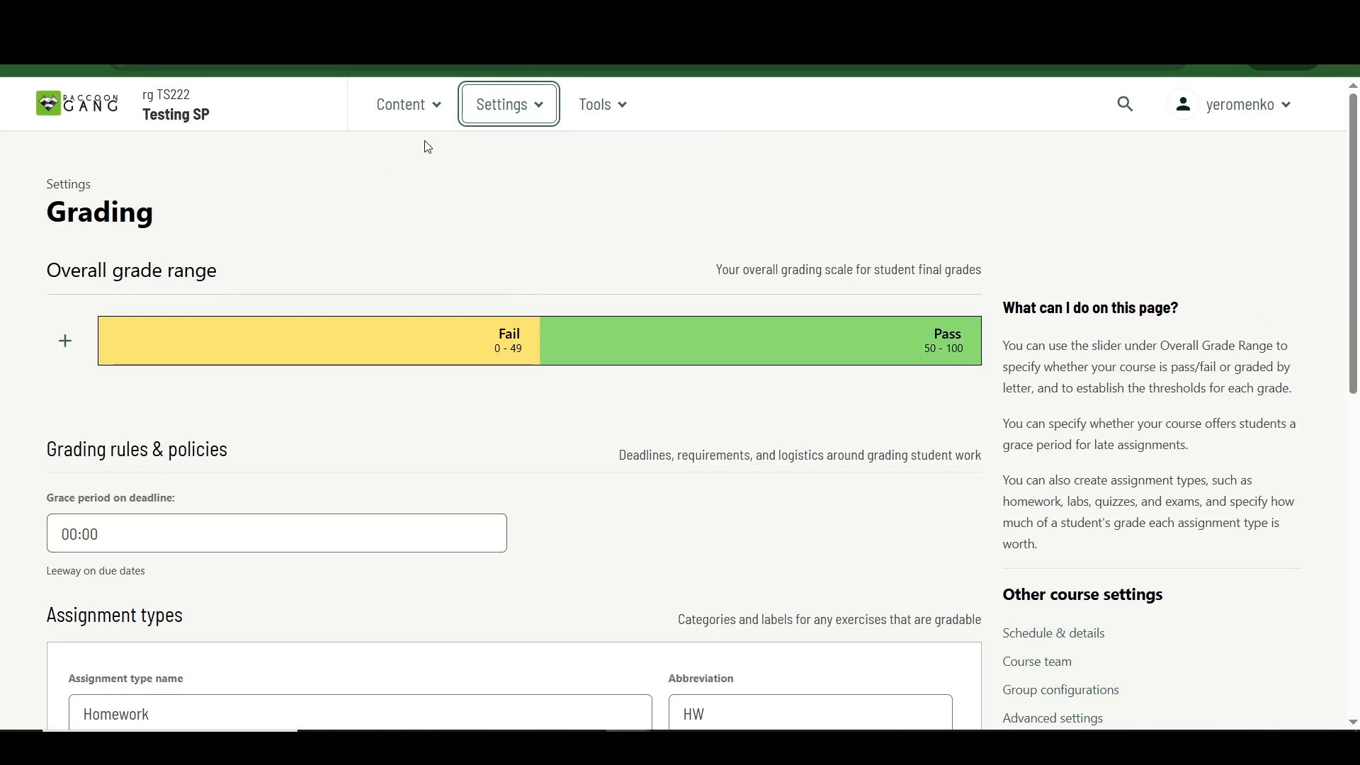
pyautogui.click(425, 107)
pyautogui.click(424, 148)
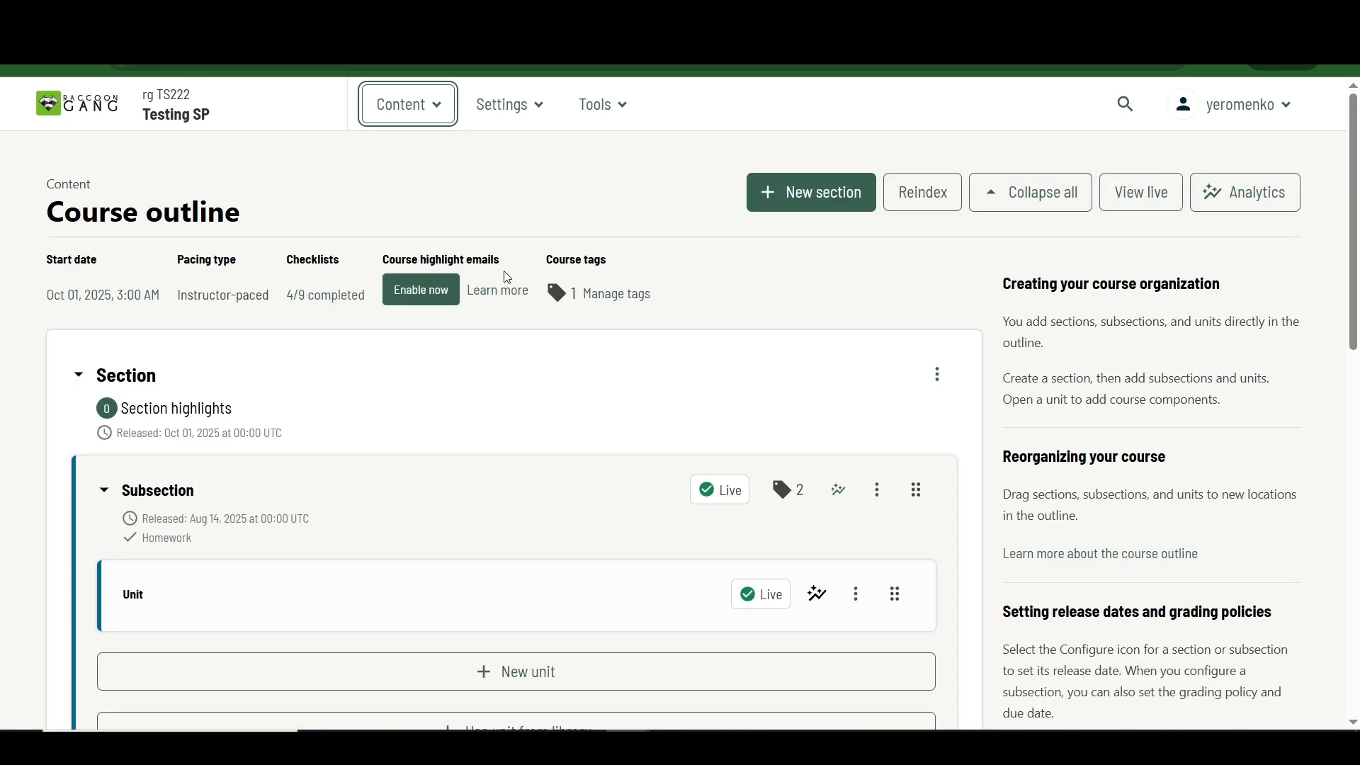
# Step: Check the release date and grading settings of the draft subsection and close them without changes
pyautogui.scroll(-9, 507, 276)
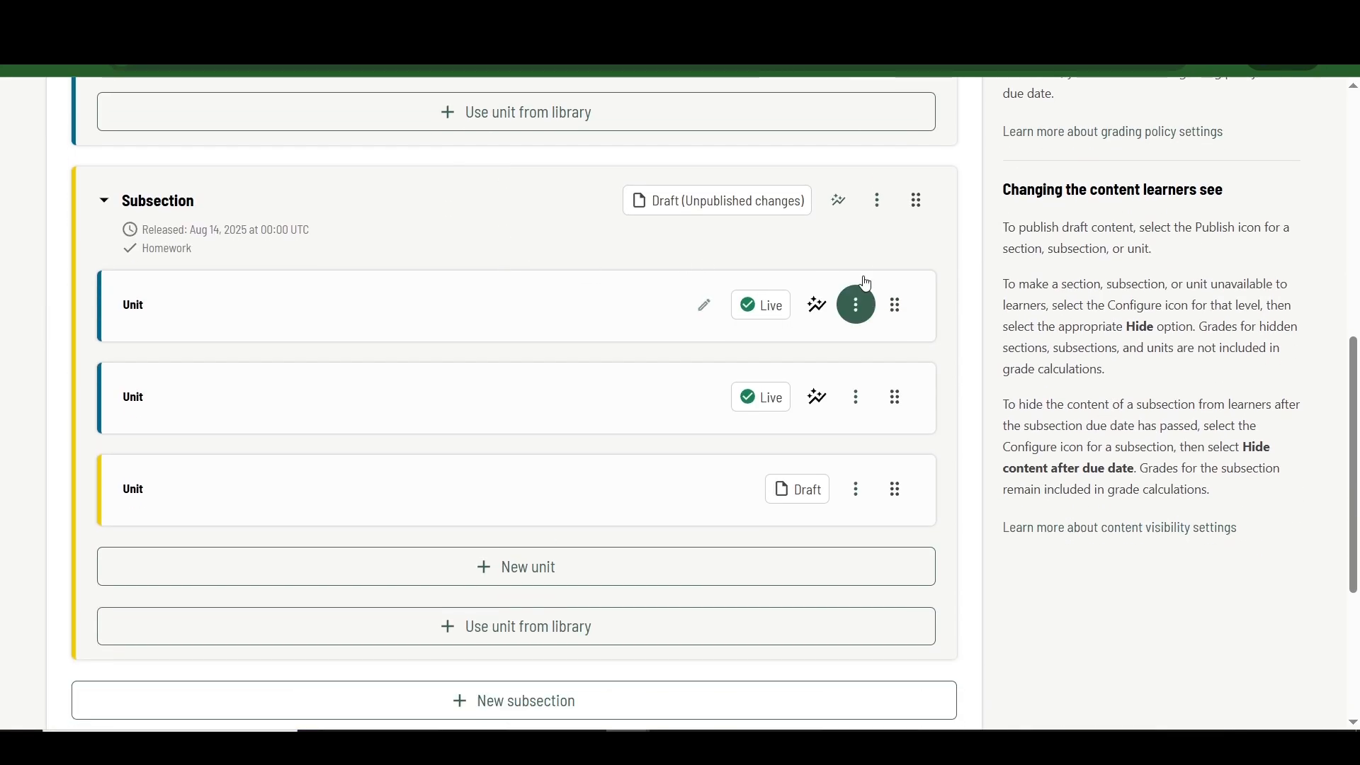
pyautogui.click(877, 201)
pyautogui.click(911, 286)
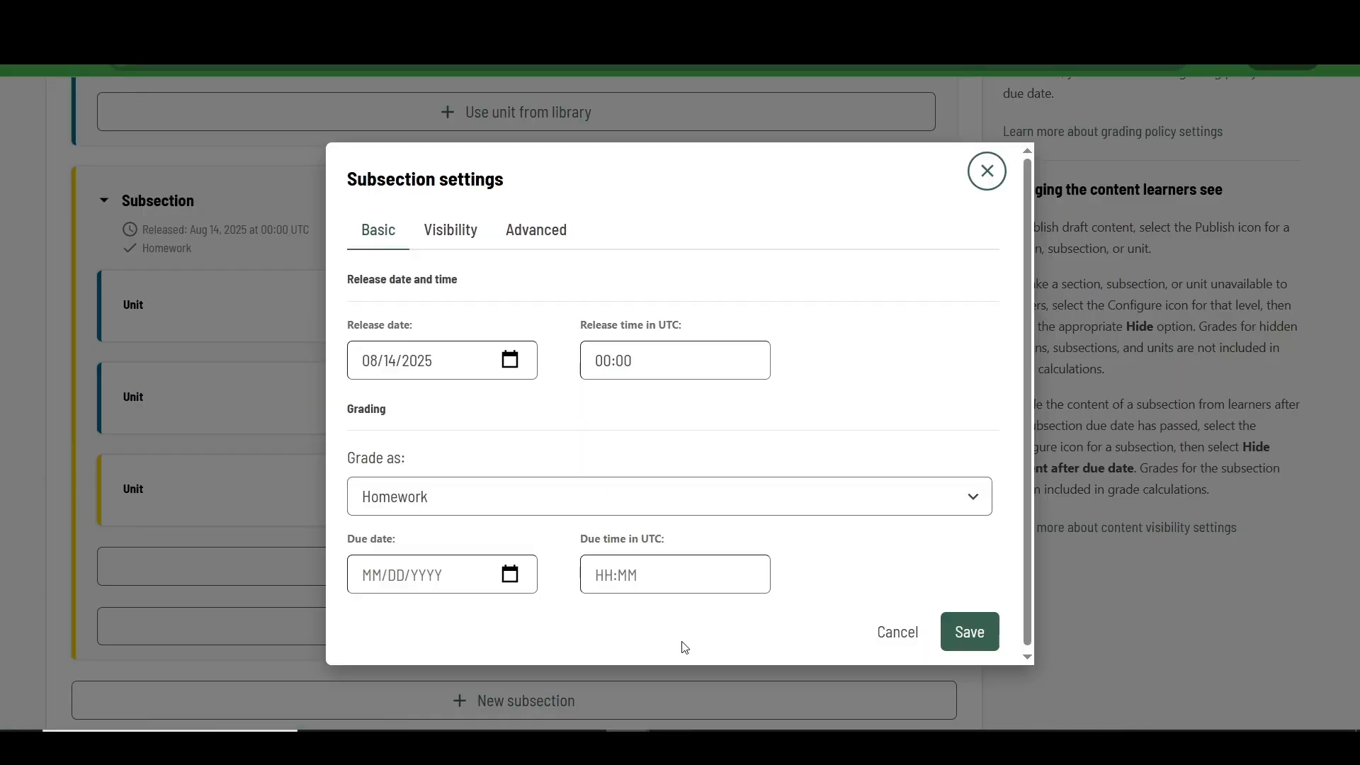
pyautogui.click(884, 636)
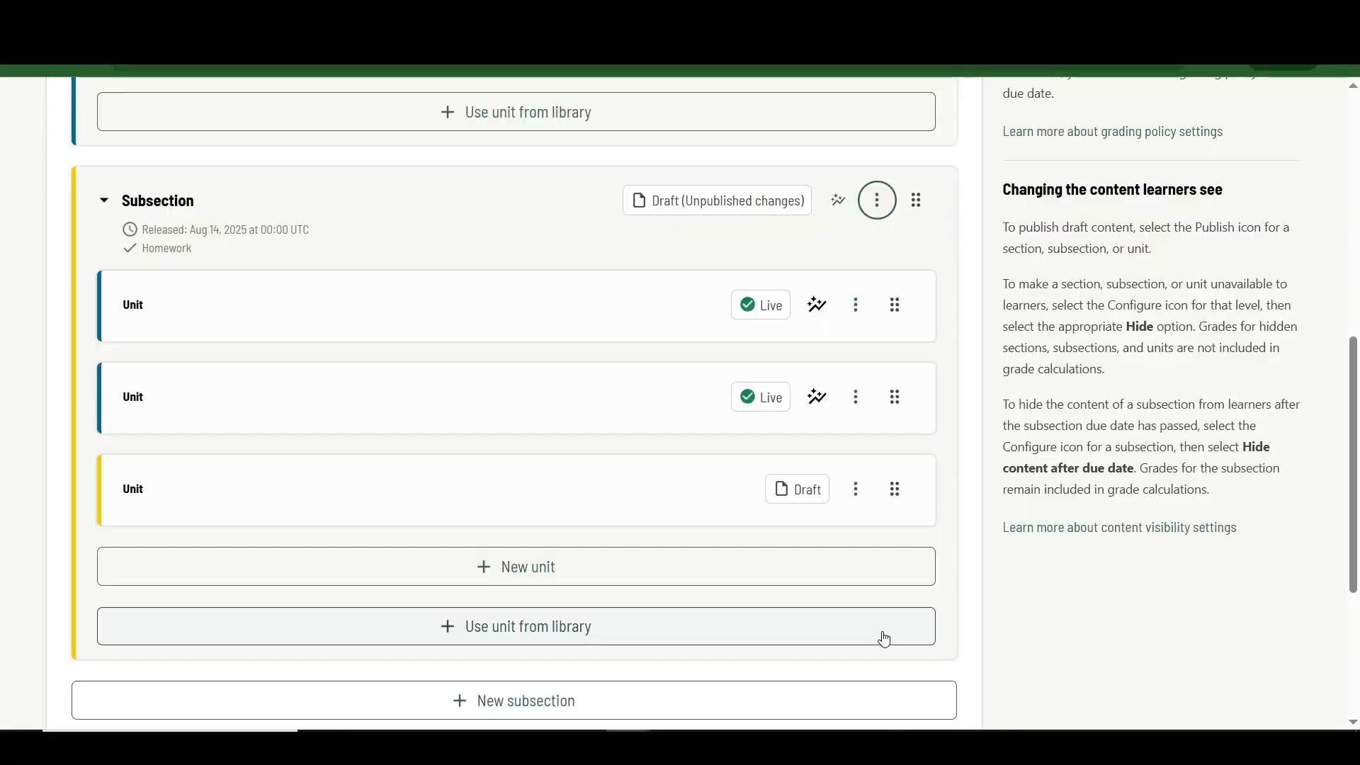
# Step: Create a new unit in the draft Homework subsection and show its component choices
pyautogui.scroll(1, 528, 576)
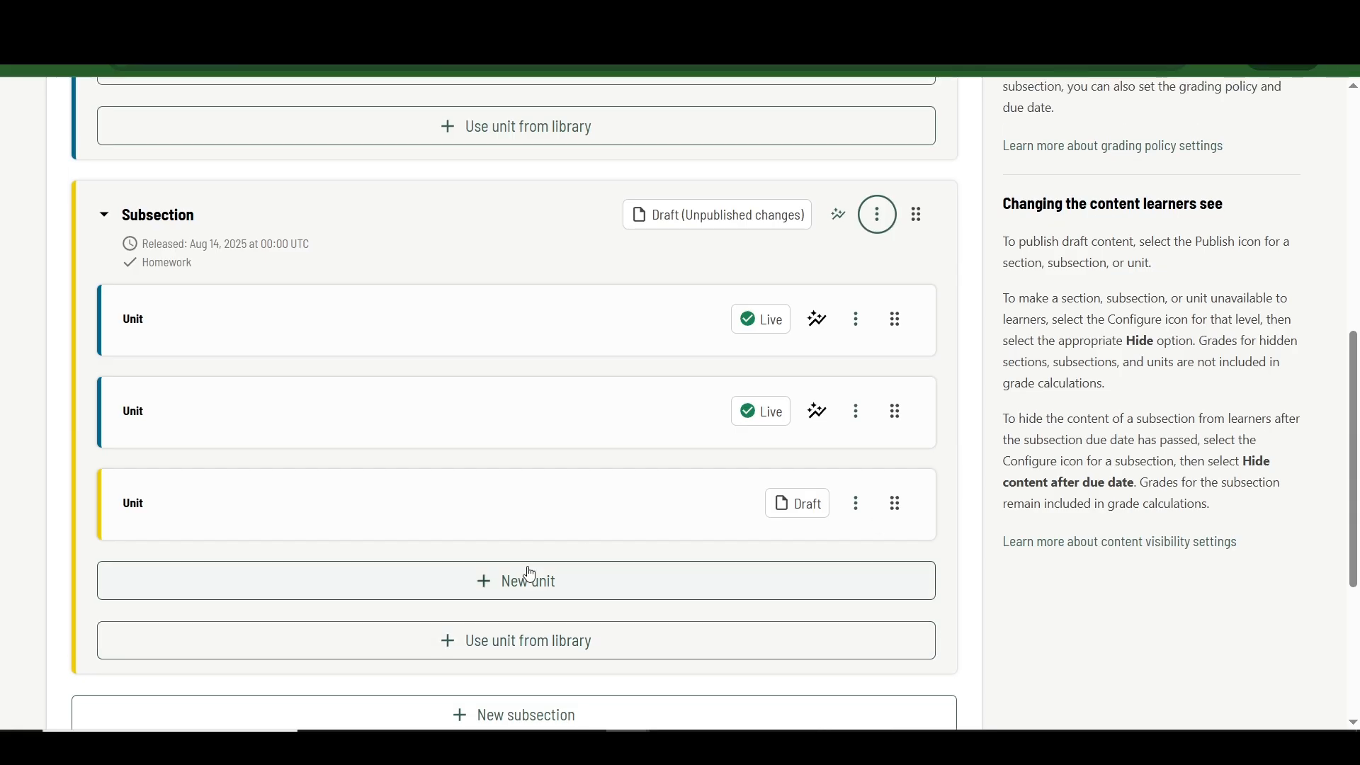
pyautogui.click(498, 593)
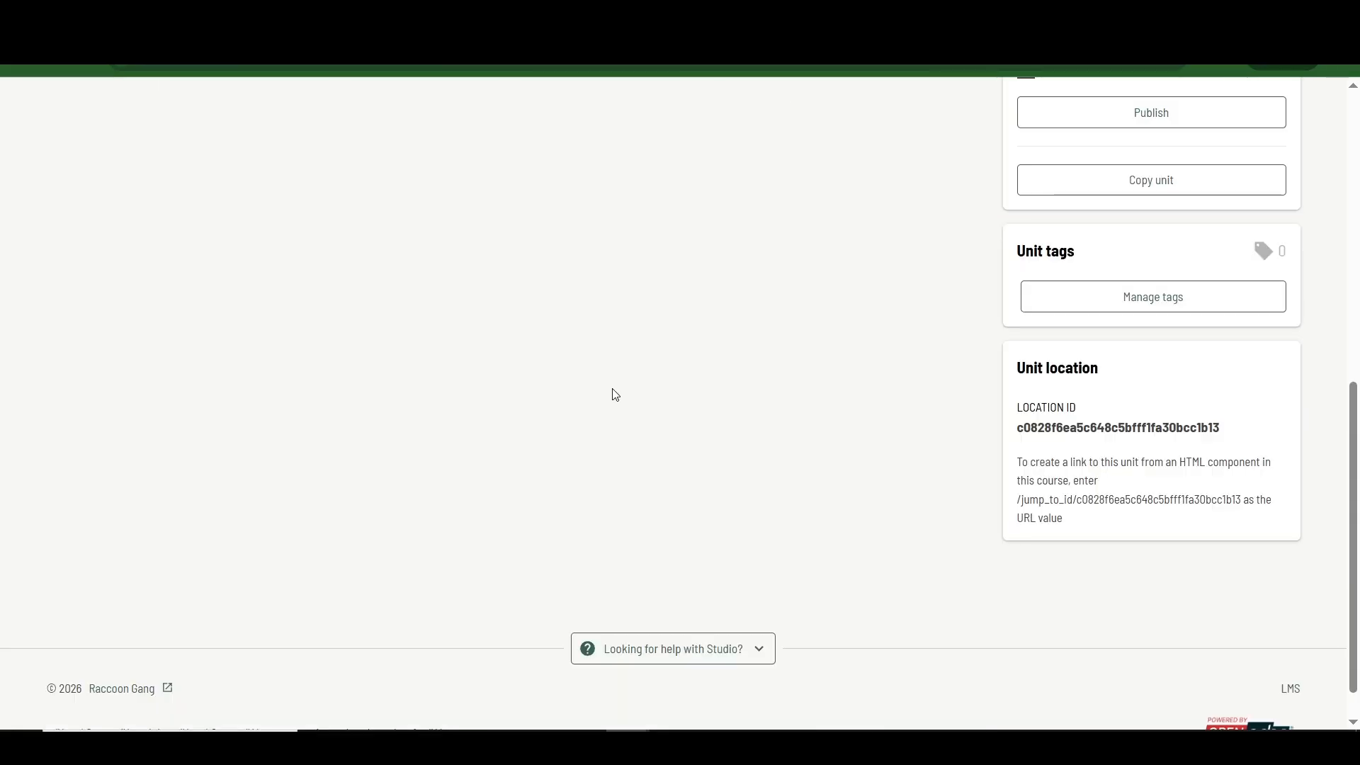
pyautogui.scroll(6, 713, 394)
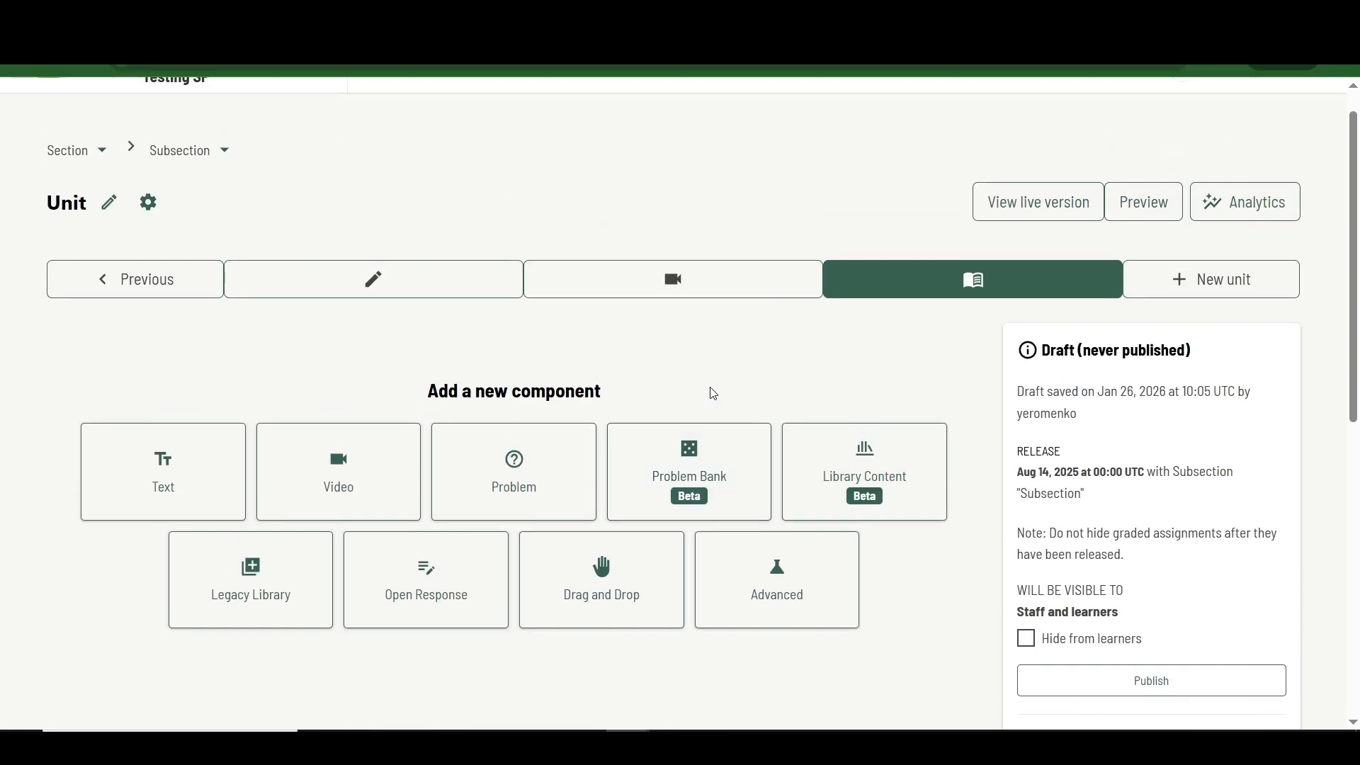
# Step: Add an open response component of the type Staff Assessment Only to the unit
pyautogui.click(428, 574)
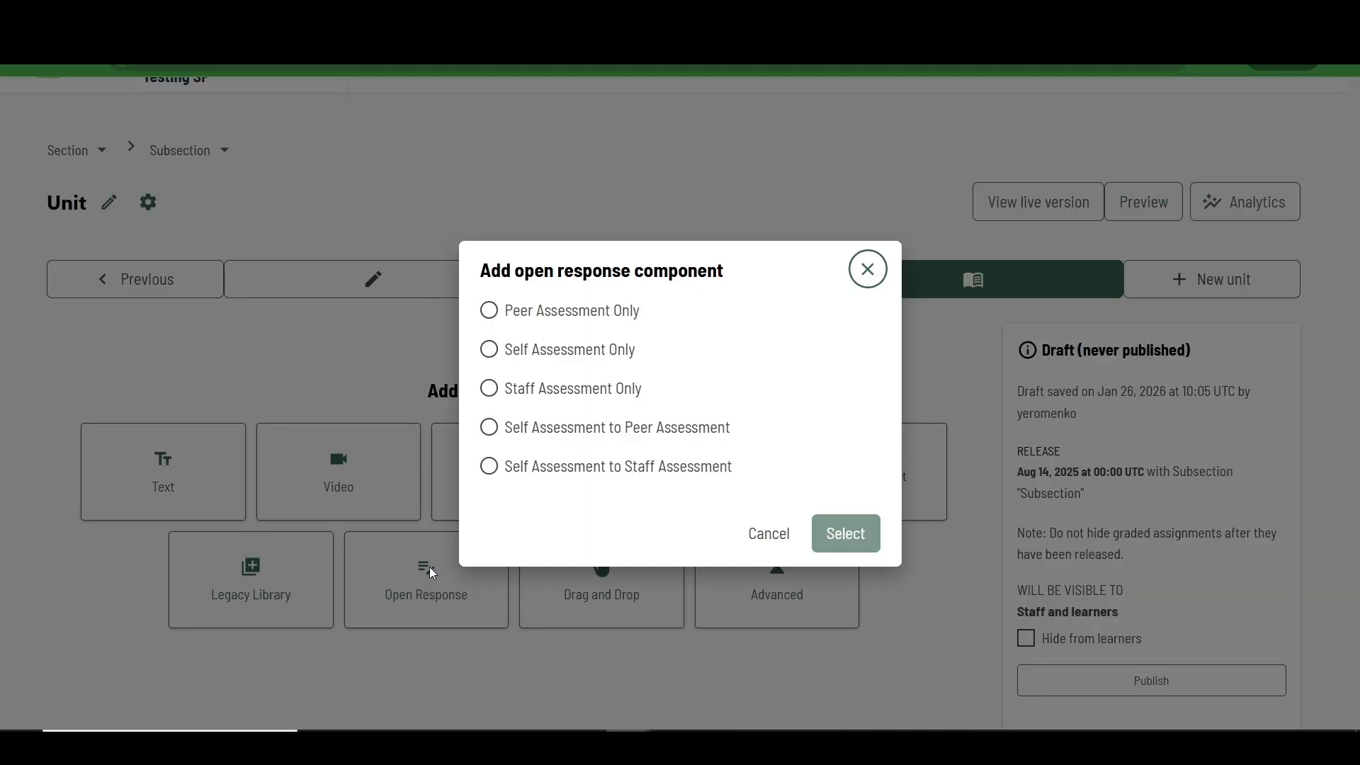
pyautogui.click(489, 389)
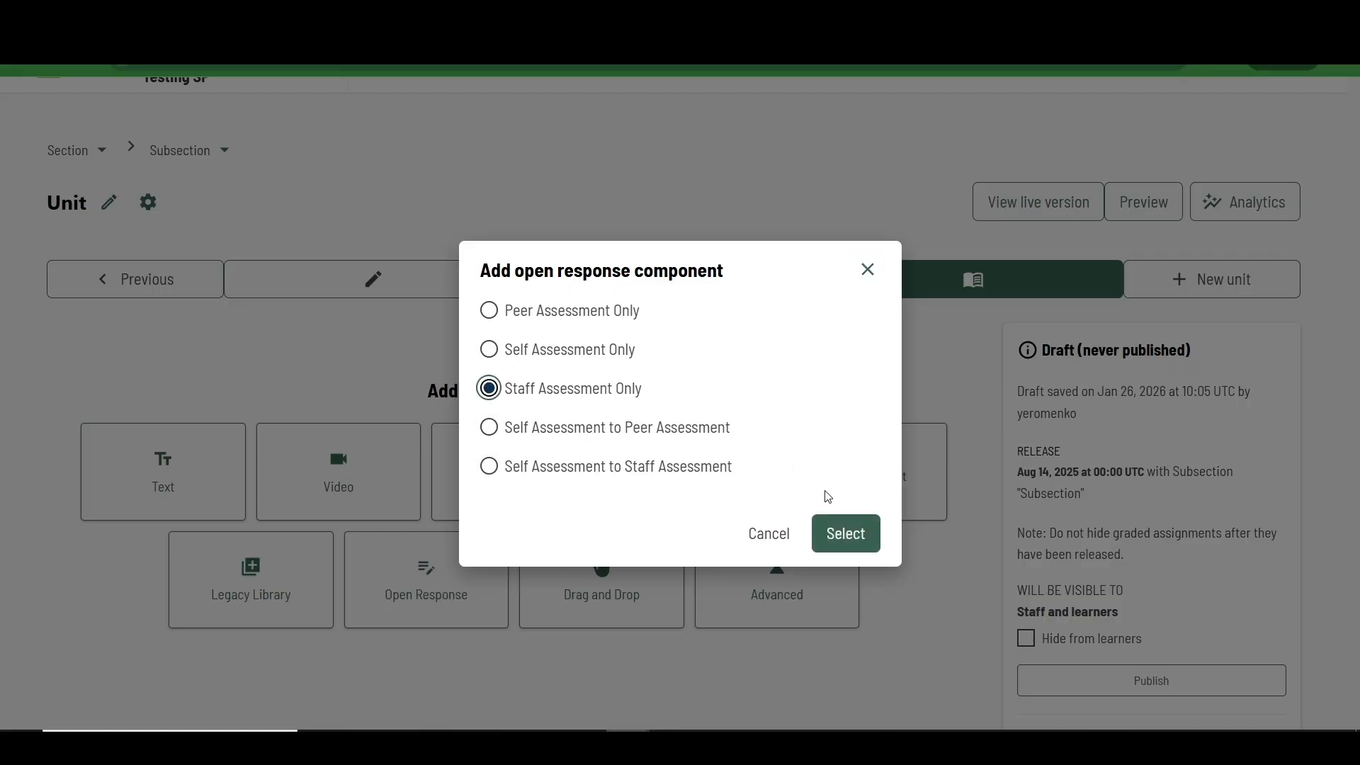
pyautogui.click(847, 537)
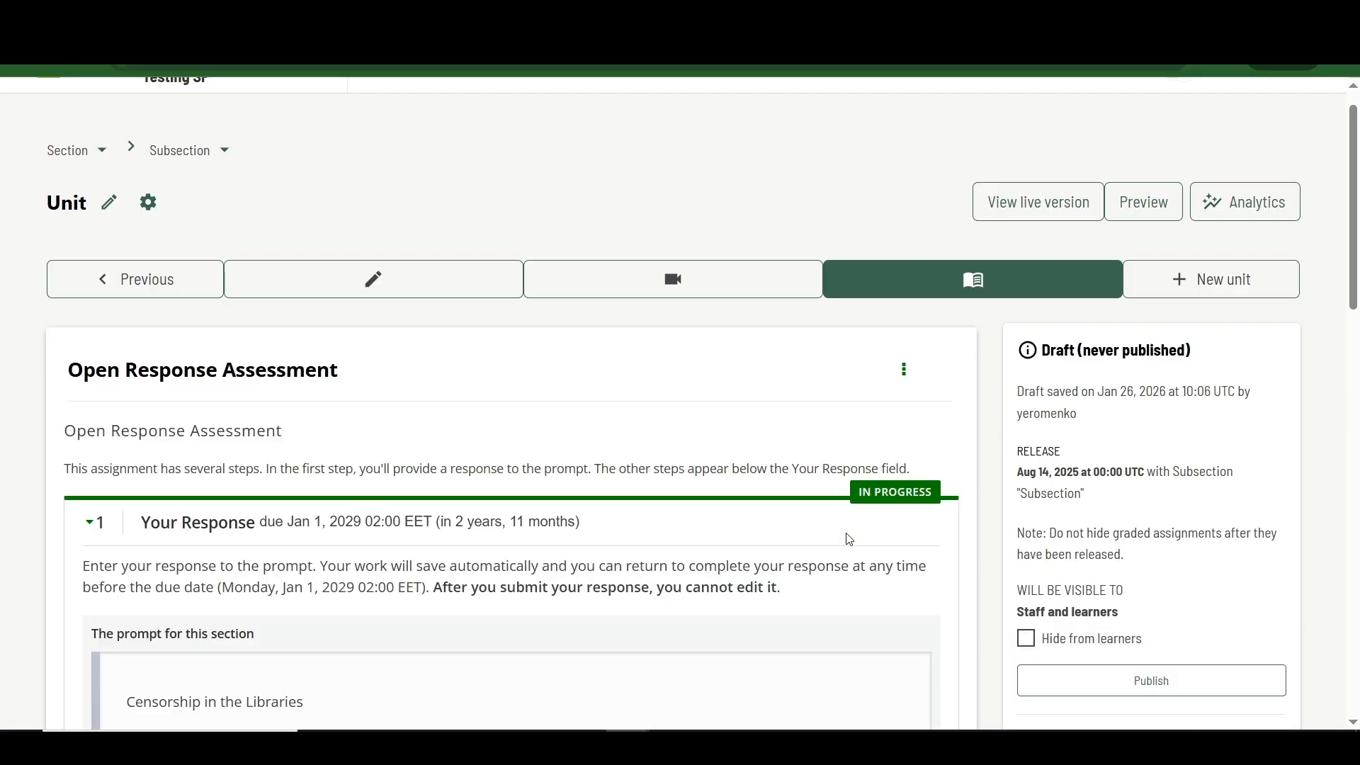
pyautogui.scroll(-6, 847, 537)
pyautogui.scroll(7, 848, 535)
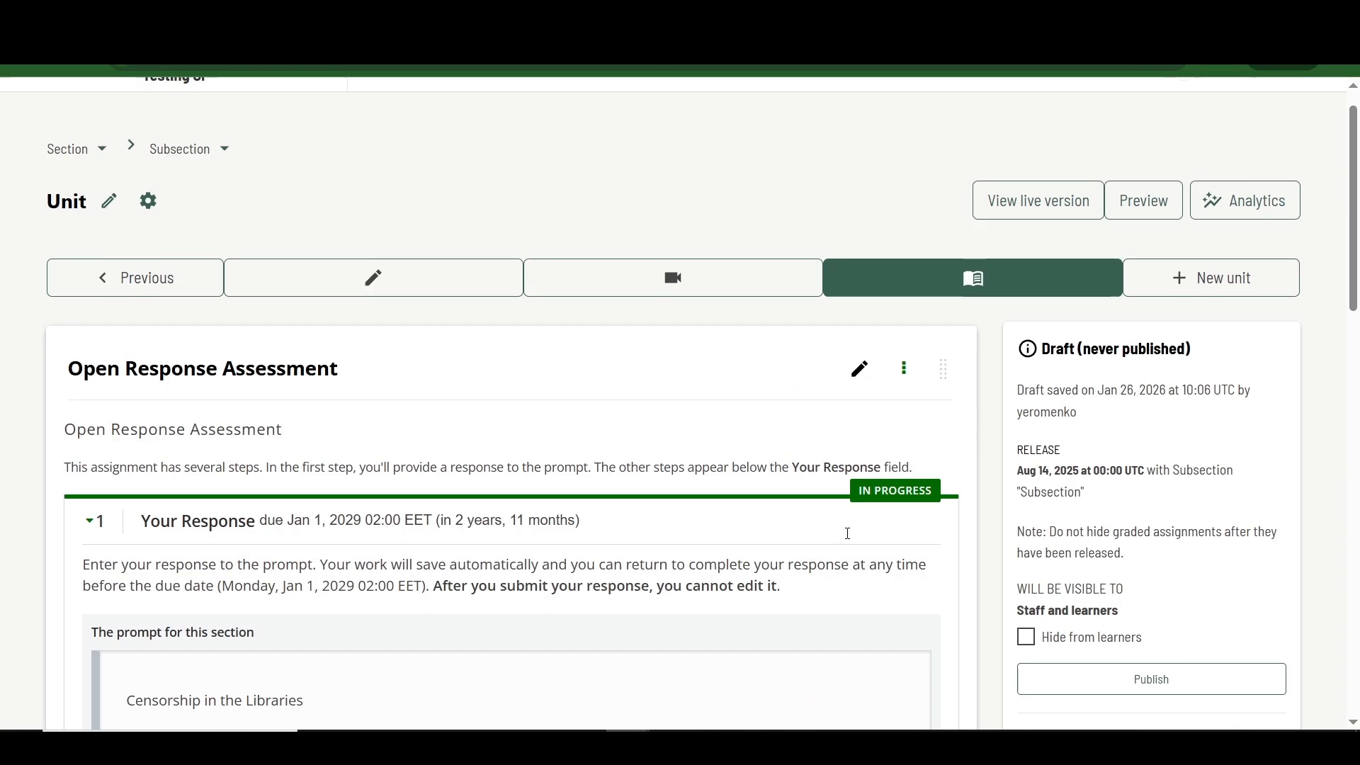
# Step: Replace the assessment's sample prompt with the instructions on expressing emotions through an uploaded image, and paste the "Drawing Facial" example image below
pyautogui.click(861, 418)
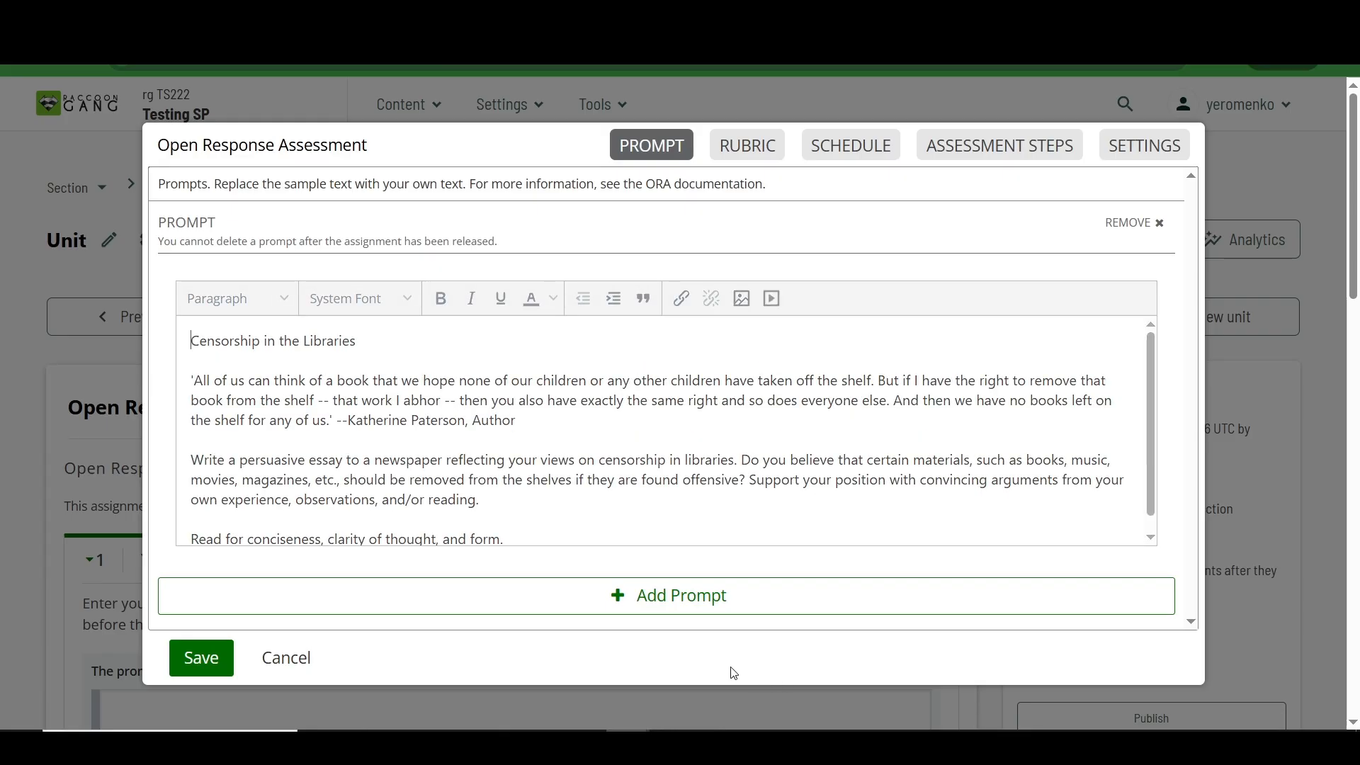
pyautogui.hotkey('ctrl', 'a')
pyautogui.write('Please describe your emotions related to the given topic and express them through a visual representation. Create an image that reflects your feelings and interpretation of the task, then upload it as part of your submission. You may use any format or style you prefer. You can refer to the provided example image as a reference, but your submission should represent your own ideas and emotions.')
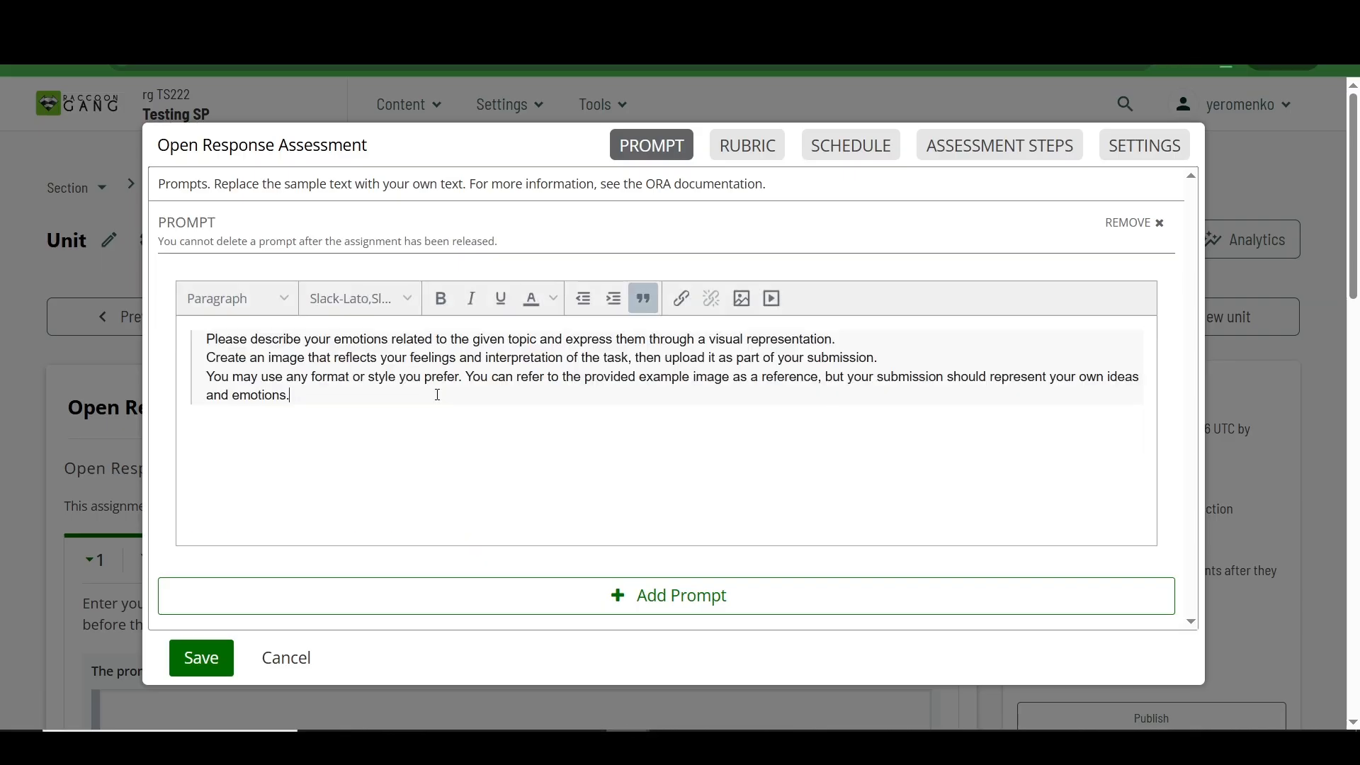
pyautogui.press('Return')
pyautogui.hotkey('ctrl', 'v')
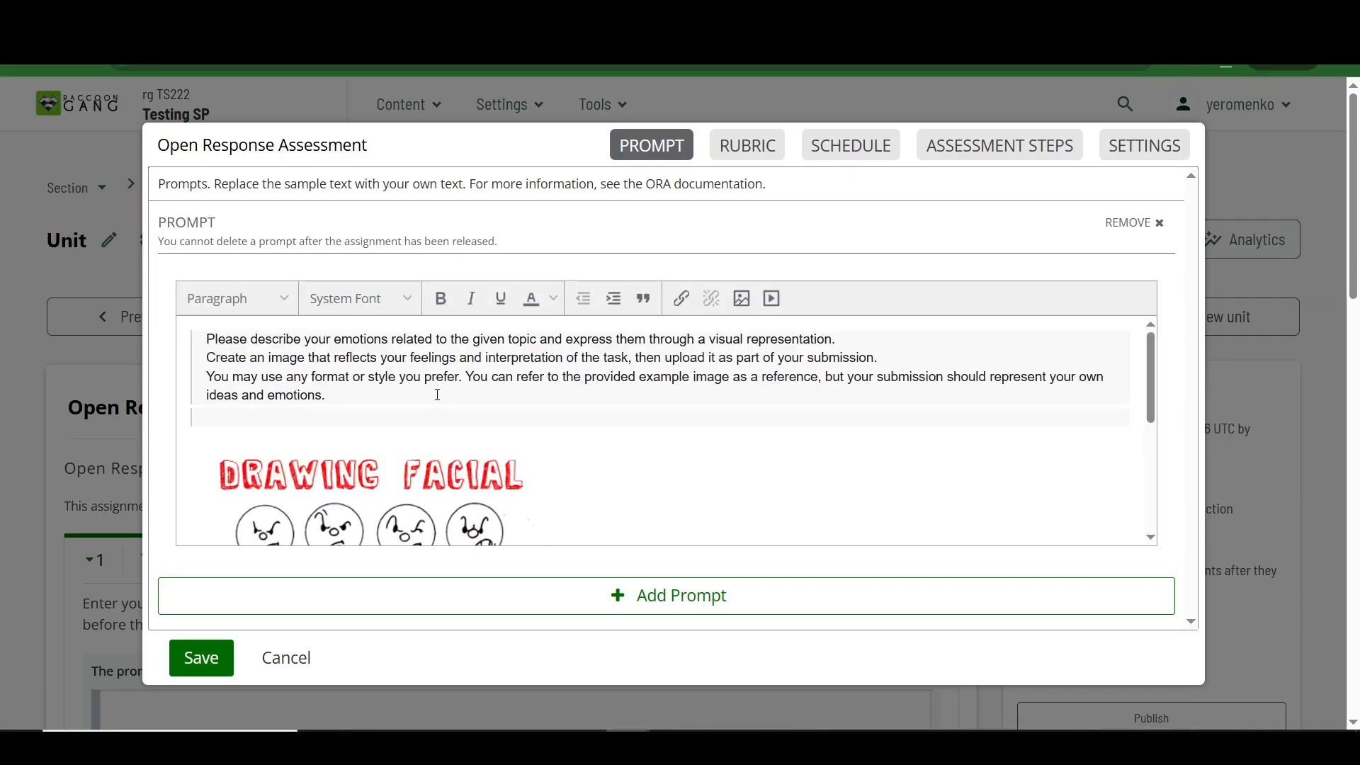
# Step: Enlarge the "Drawing Facial" example image in the prompt by scaling it from its corner
pyautogui.scroll(-2, 475, 429)
pyautogui.click(525, 425)
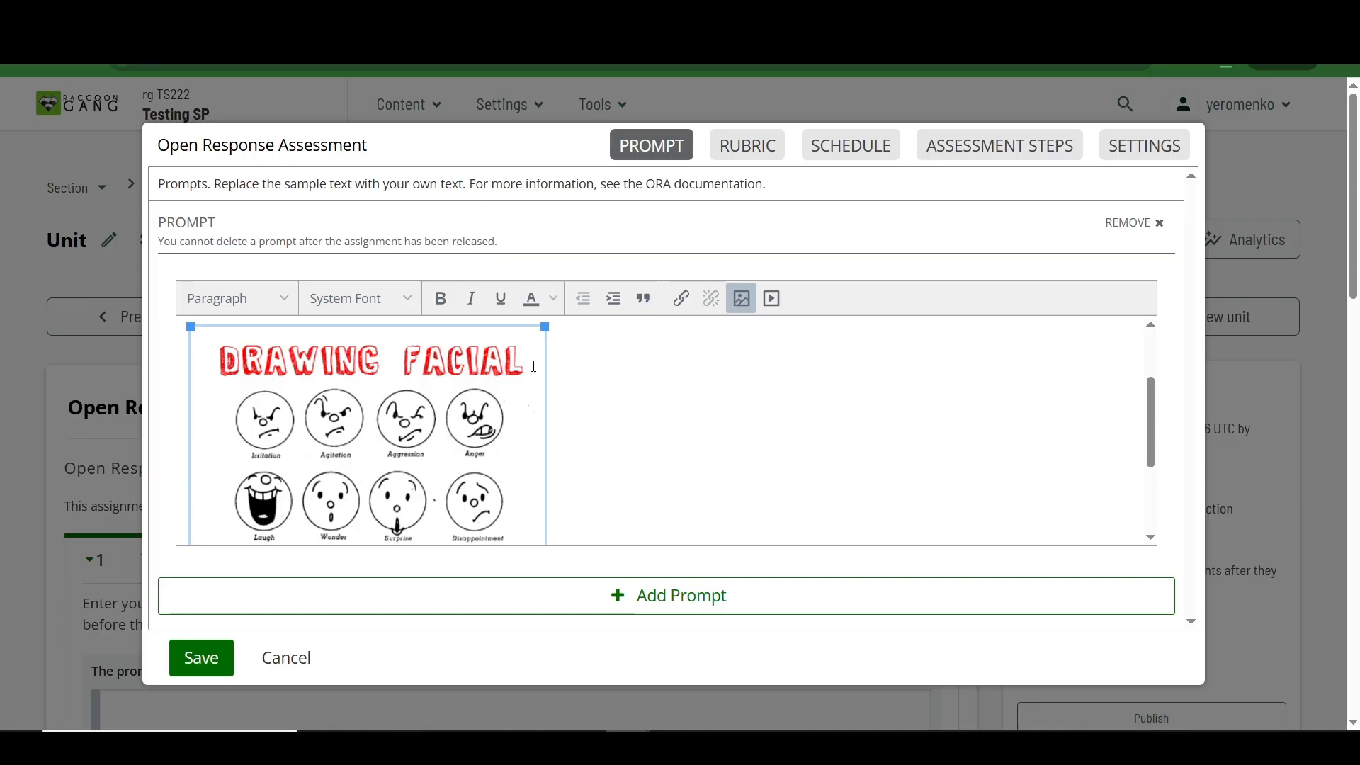
pyautogui.moveTo(544, 330); pyautogui.dragTo(806, 241)
pyautogui.scroll(2, 568, 406)
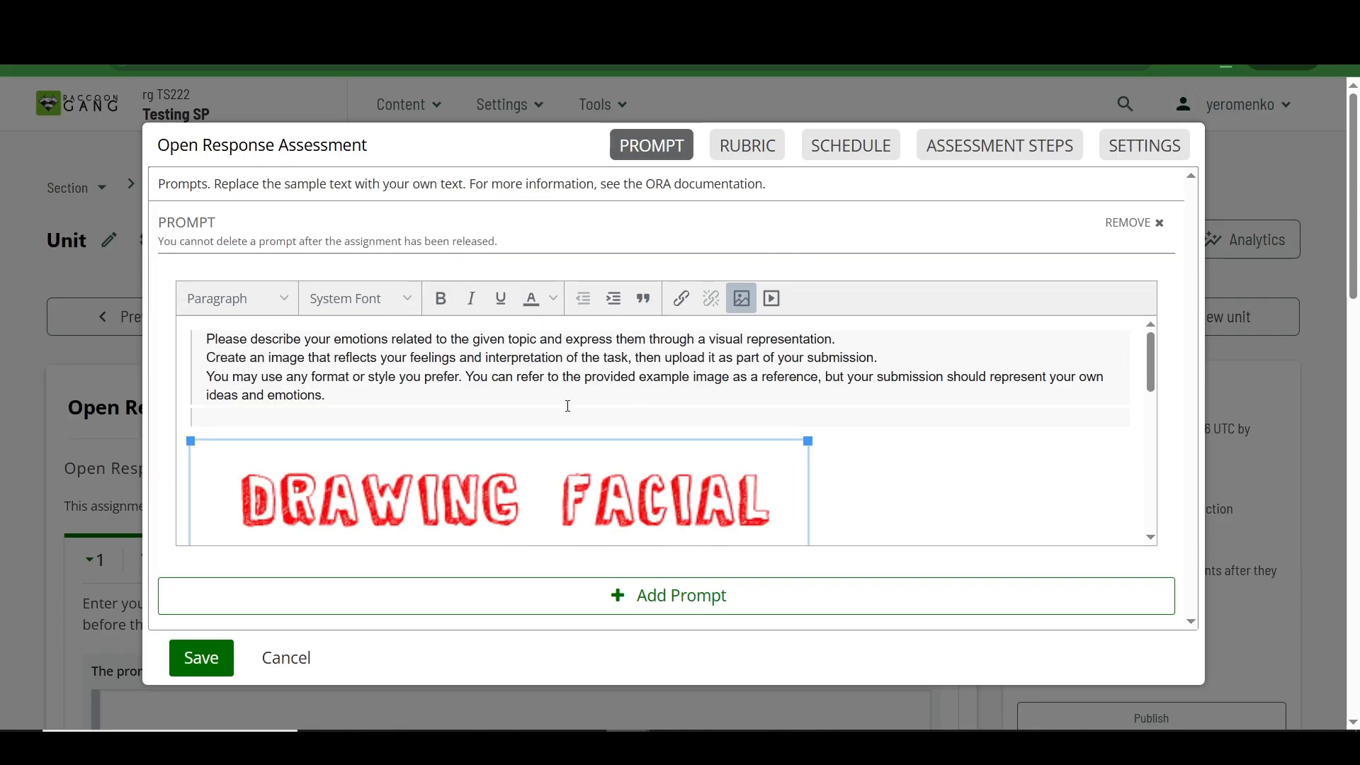
# Step: Delete the empty quoted line between the prompt instructions and the example image
pyautogui.click(525, 409)
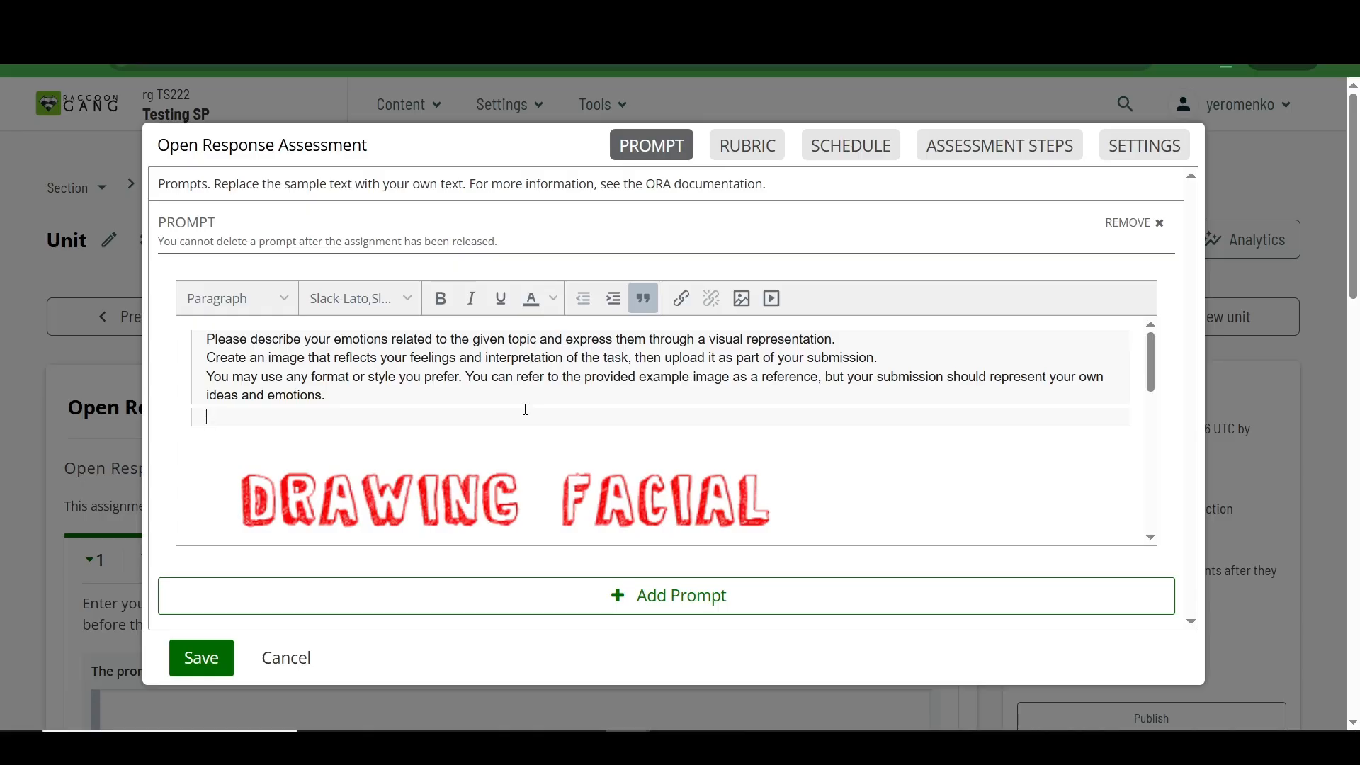
pyautogui.press('BackSpace')
pyautogui.scroll(-1, 502, 449)
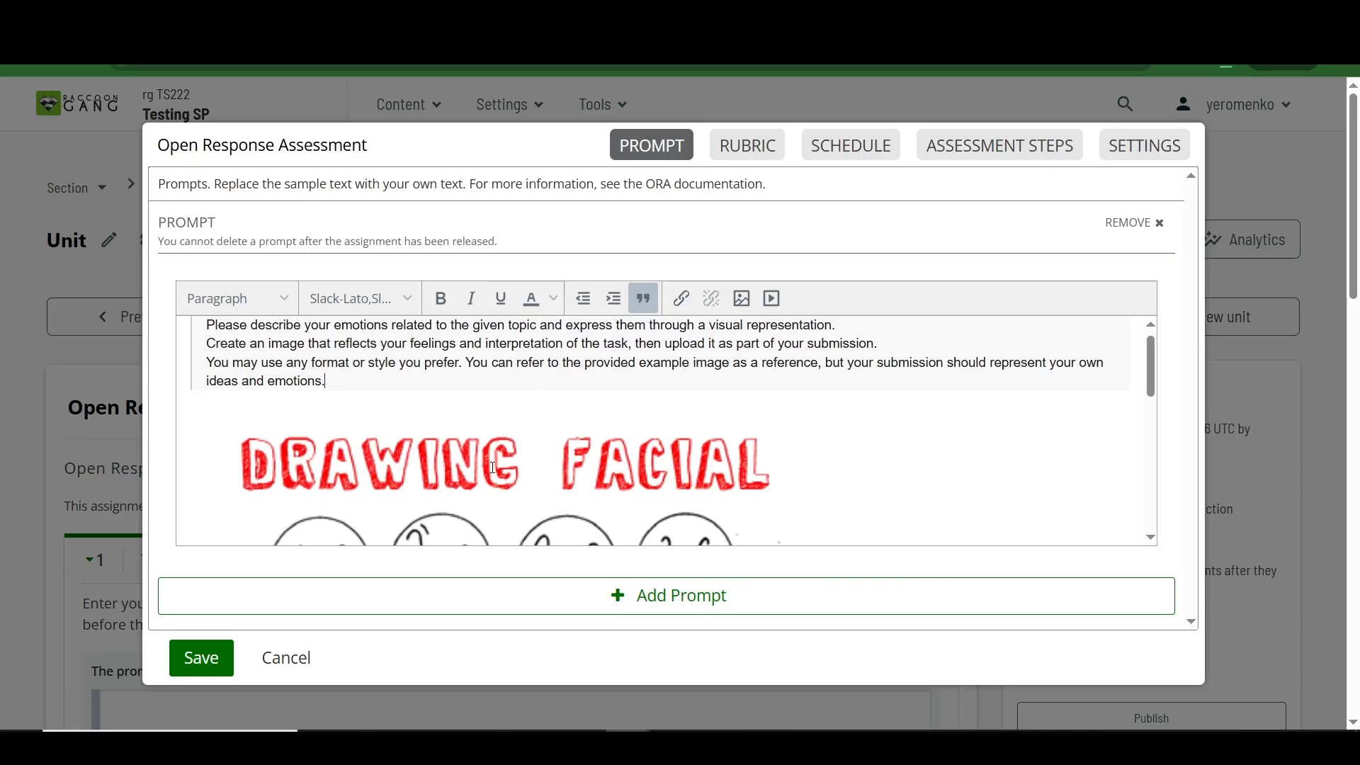
pyautogui.scroll(1, 502, 449)
pyautogui.scroll(-5, 496, 465)
pyautogui.click(493, 468)
pyautogui.scroll(5, 738, 344)
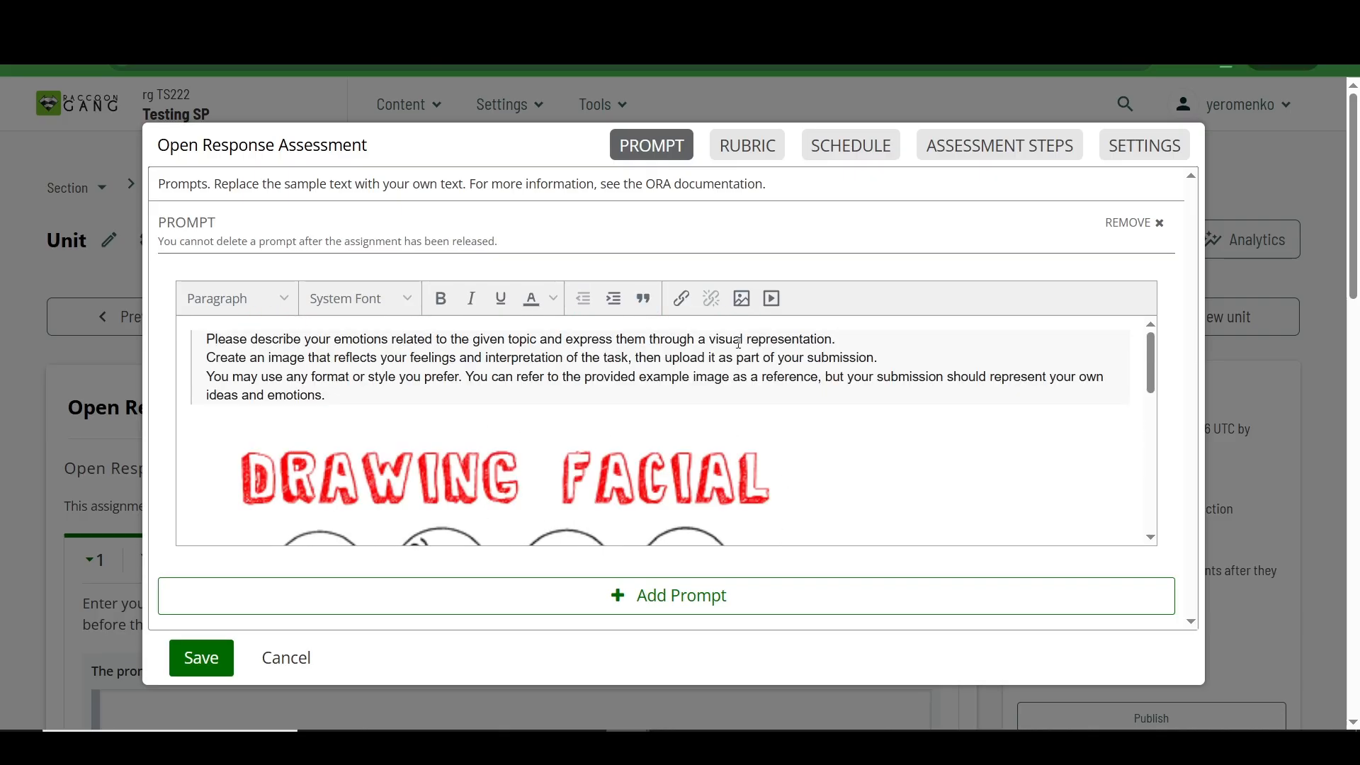
# Step: Remove the sample Ideas criterion and all of its options from the rubric
pyautogui.click(747, 147)
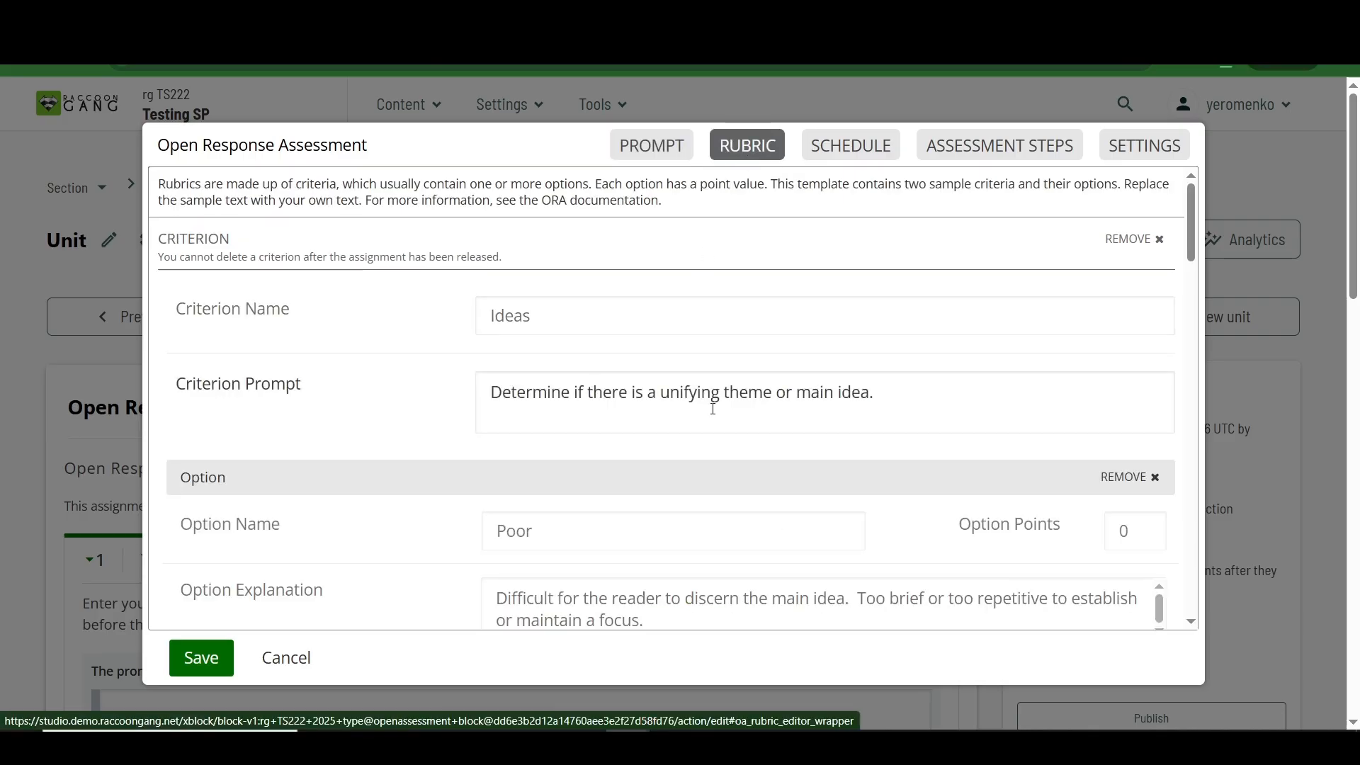
pyautogui.scroll(-8, 713, 404)
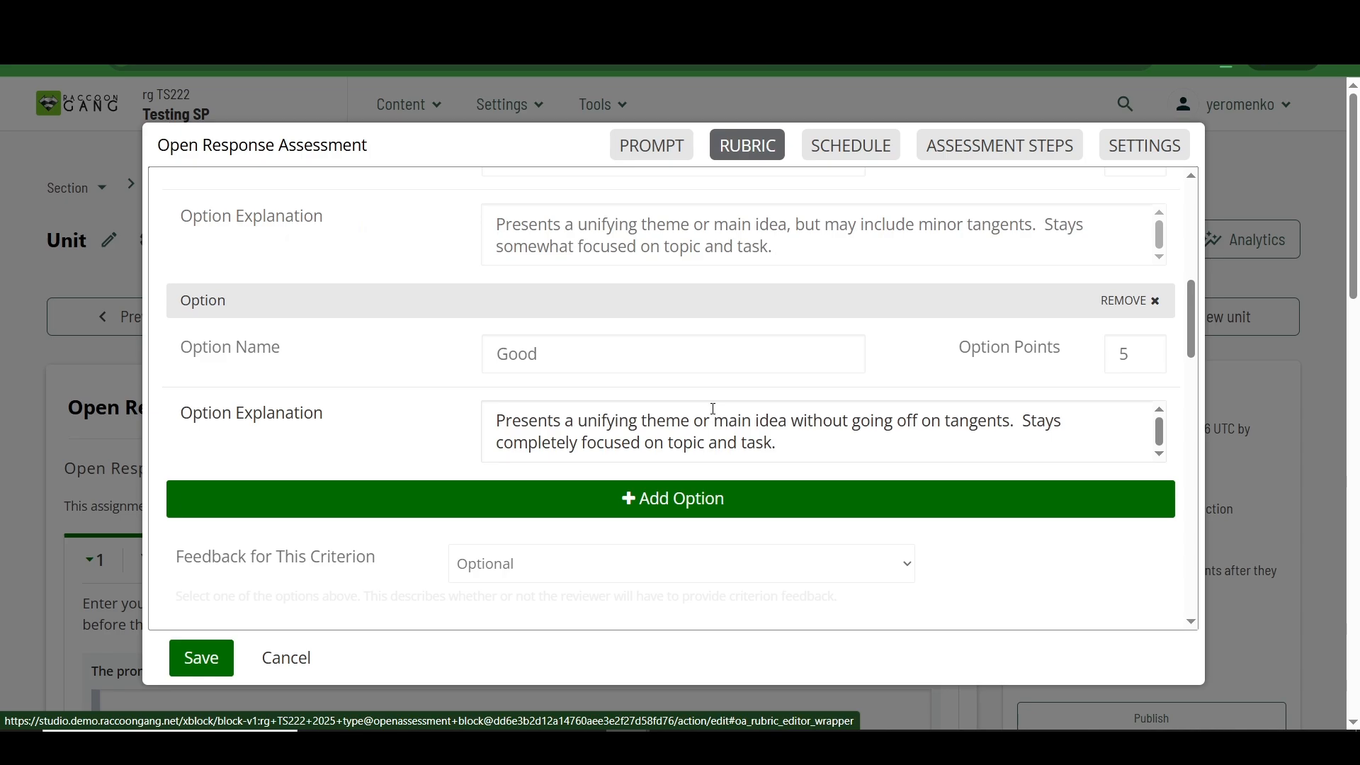
pyautogui.scroll(-8, 714, 408)
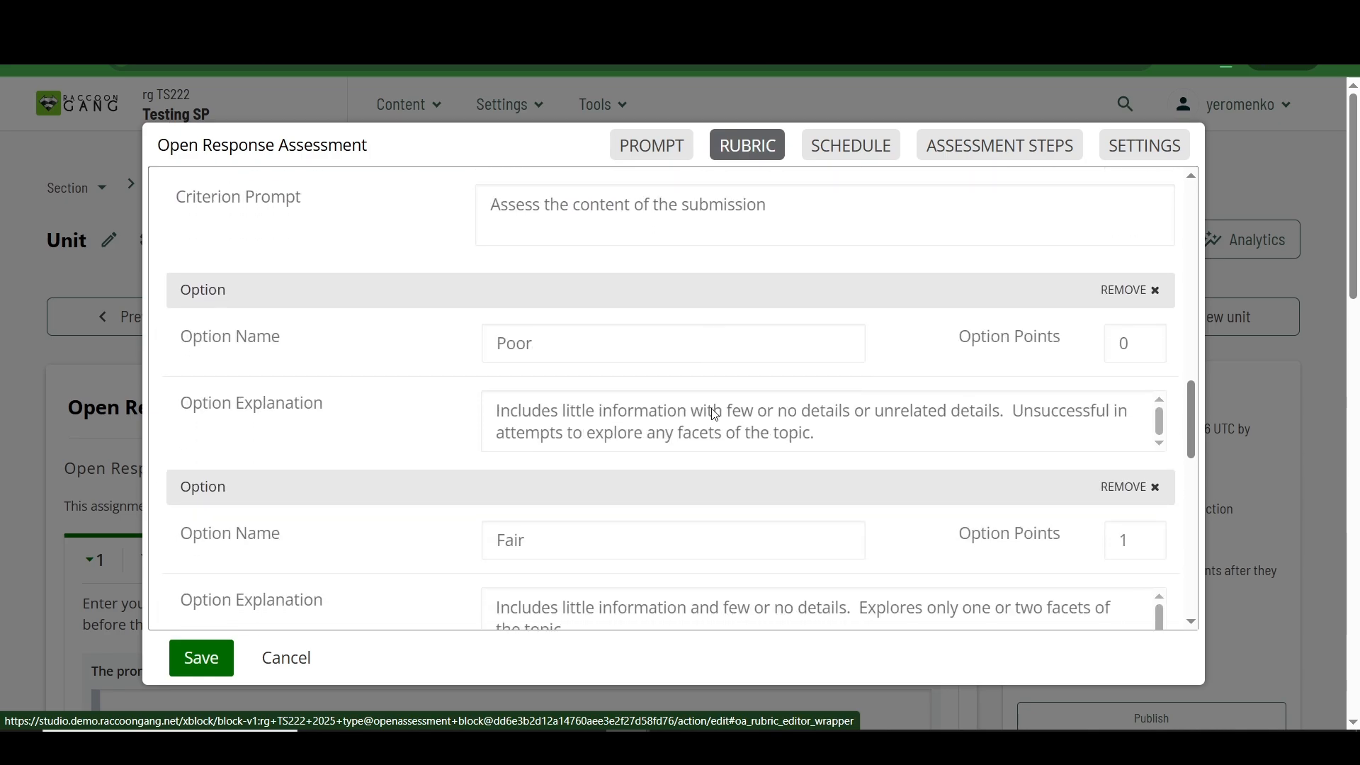
pyautogui.scroll(-6, 713, 410)
pyautogui.scroll(15, 715, 413)
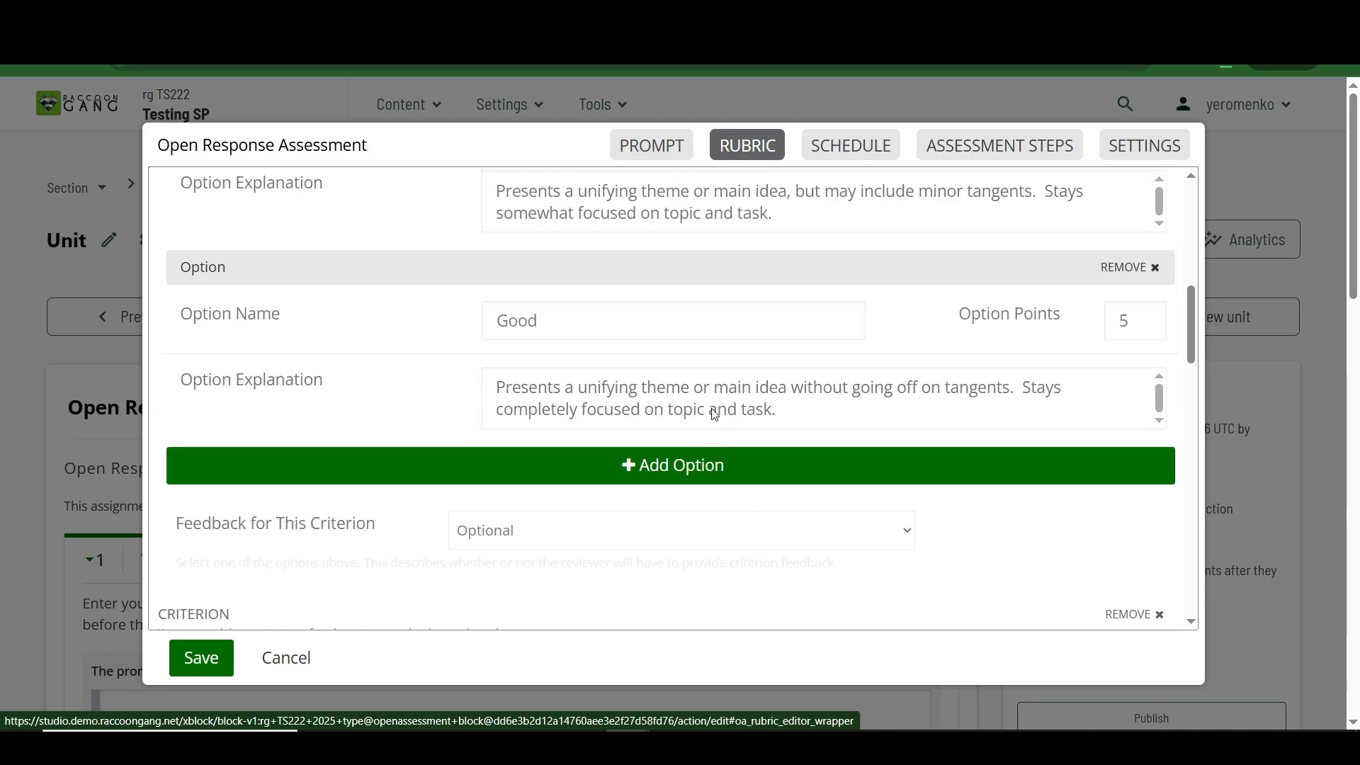
pyautogui.click(1150, 481)
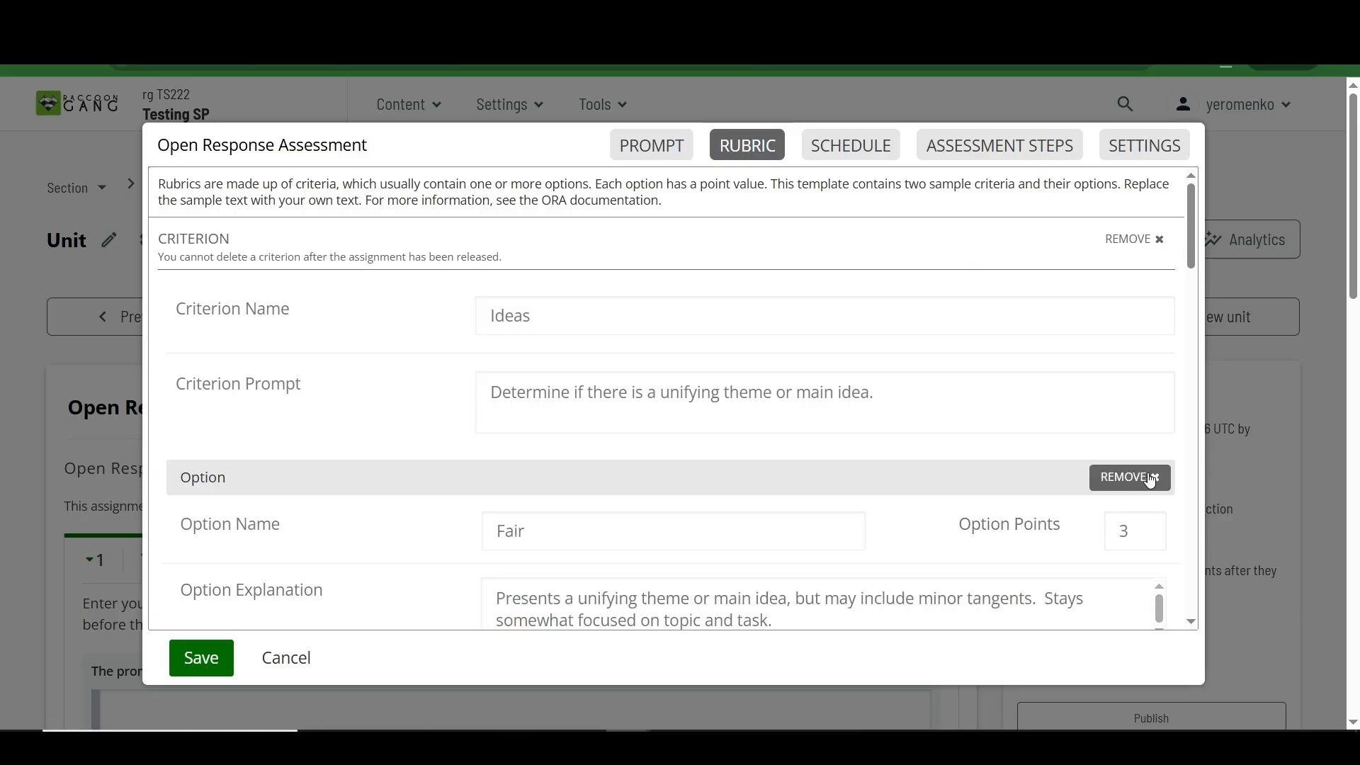
pyautogui.click(1150, 480)
pyautogui.click(1148, 480)
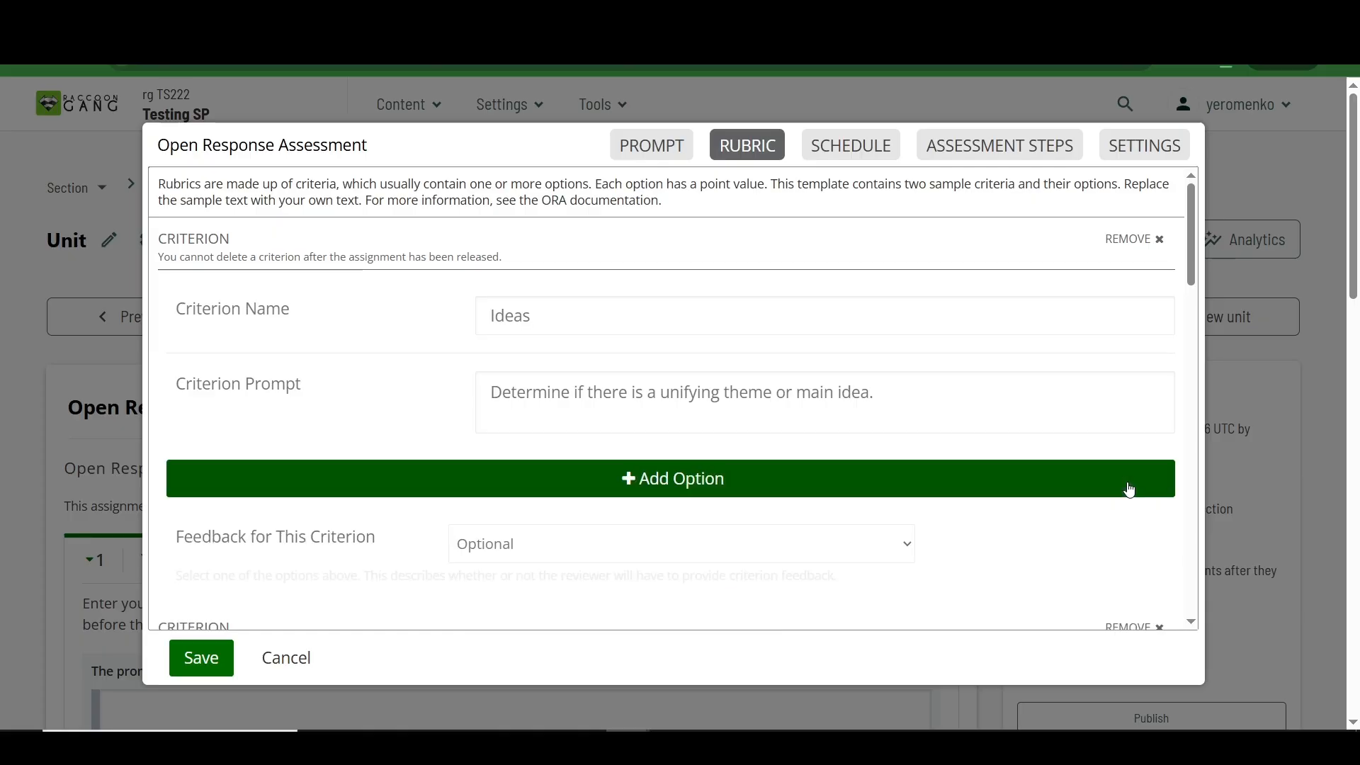
pyautogui.click(1139, 236)
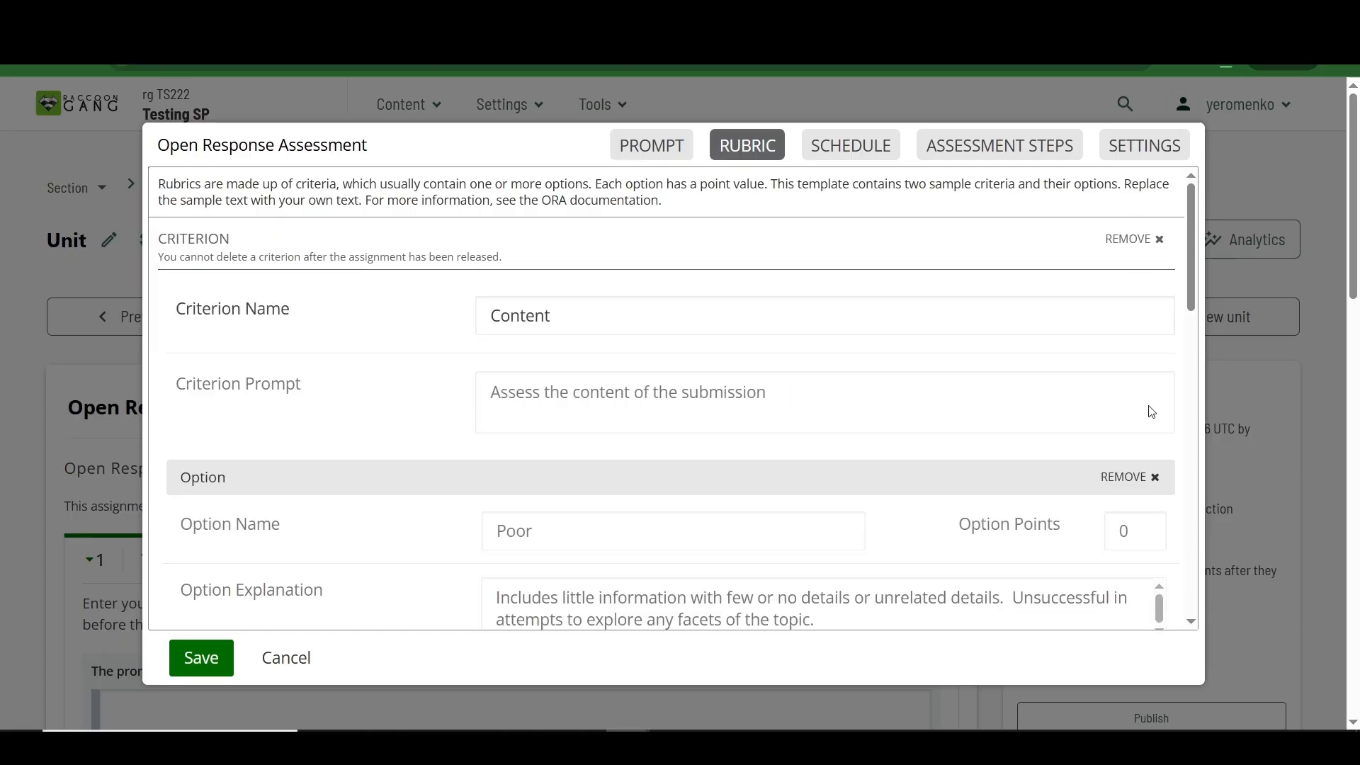
# Step: Remove the sample Content criterion and all of its options from the rubric
pyautogui.click(1135, 479)
pyautogui.click(1133, 477)
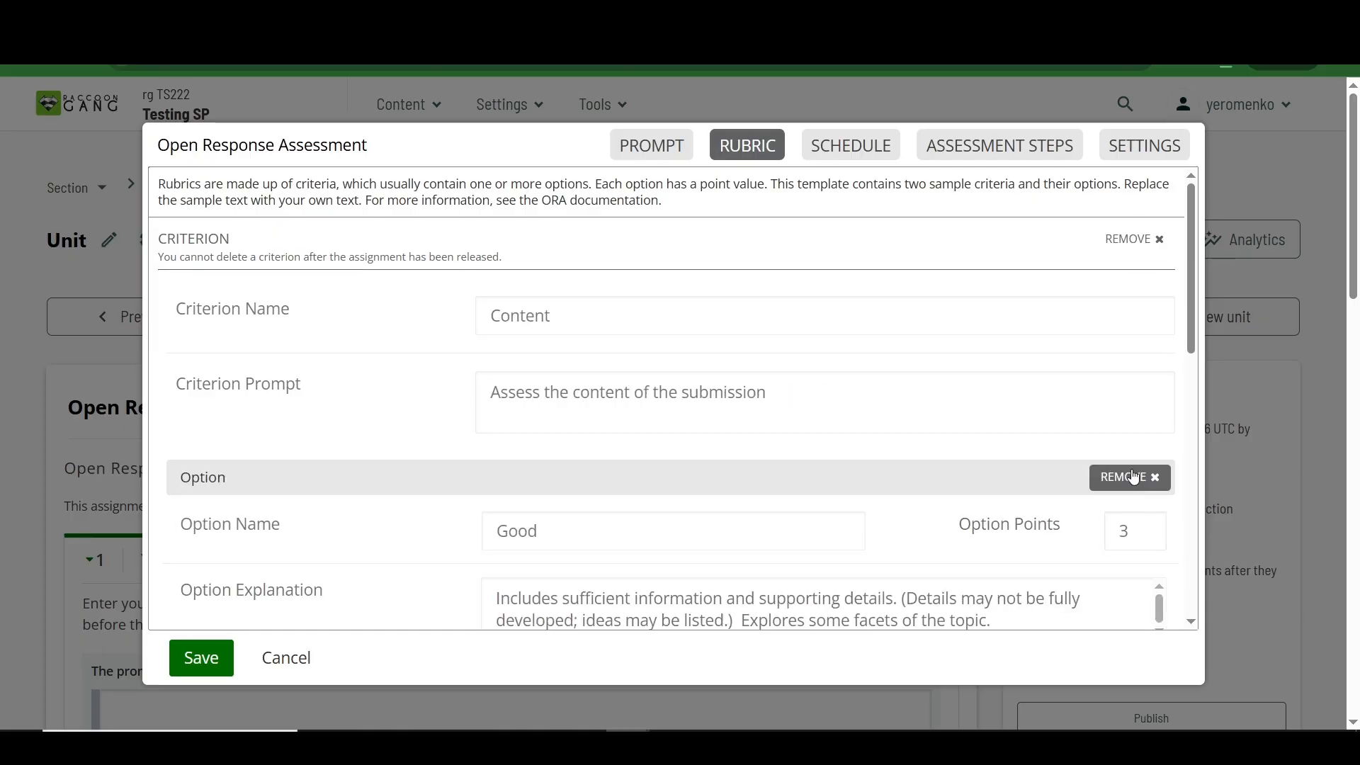
pyautogui.click(1133, 476)
pyautogui.click(1134, 476)
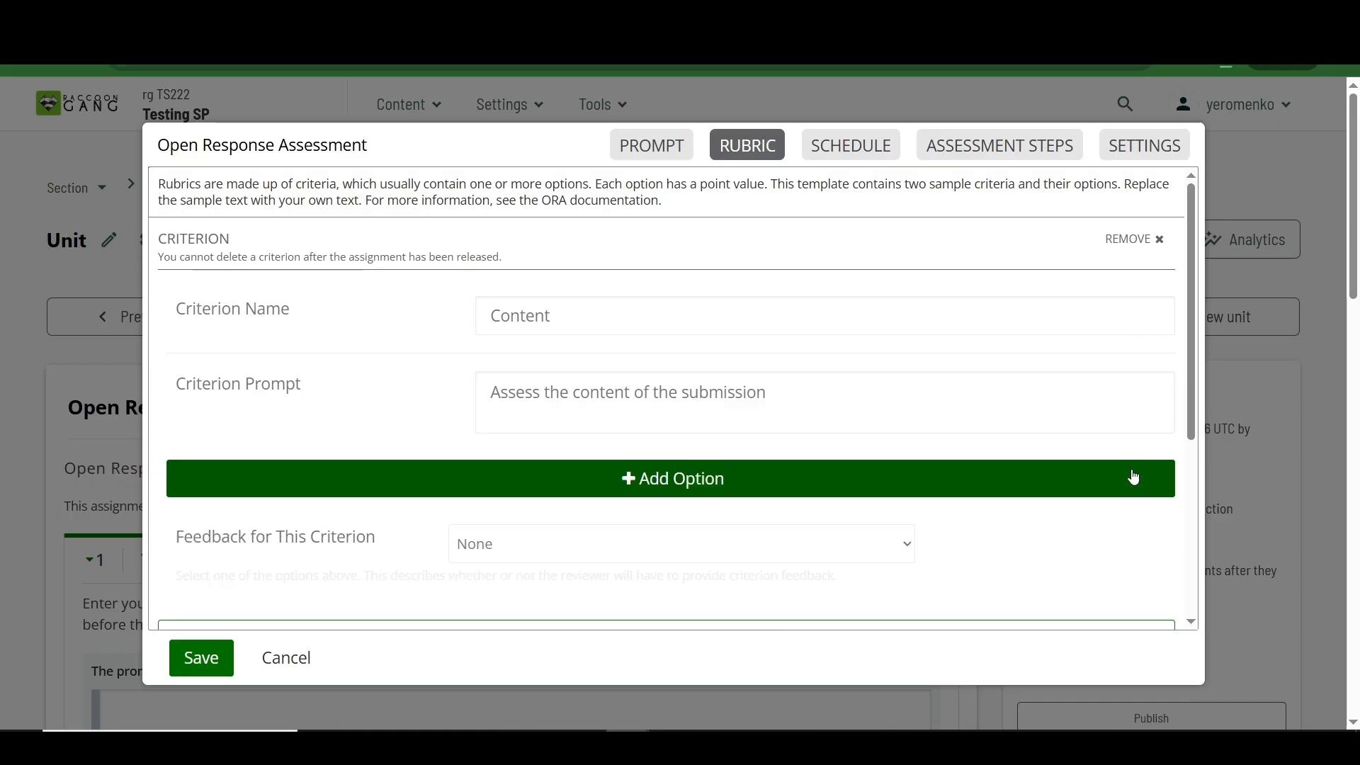
pyautogui.click(1139, 240)
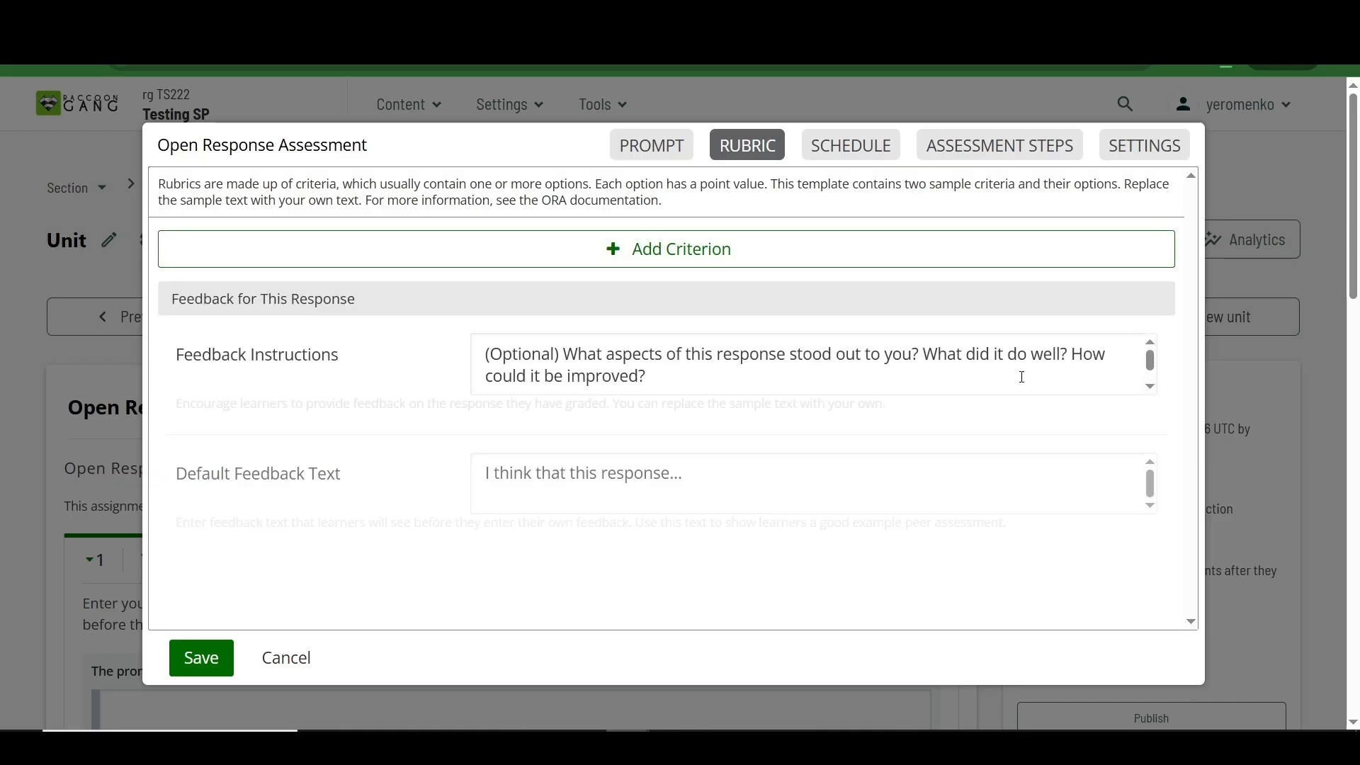
# Step: Add a rubric criterion named "Idea" with the prompt on how clearly and effectively the submitted image communicates the learner's idea and emotions
pyautogui.click(713, 256)
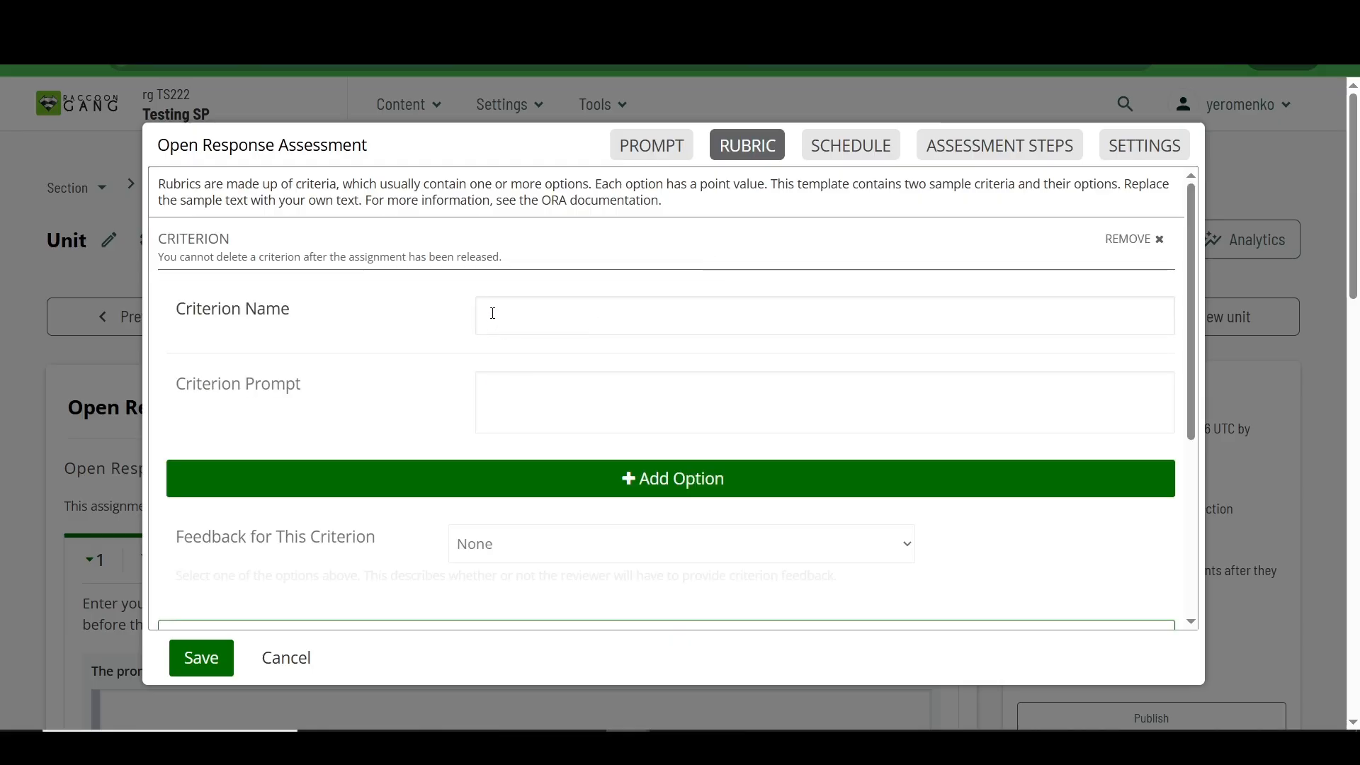
pyautogui.click(533, 309)
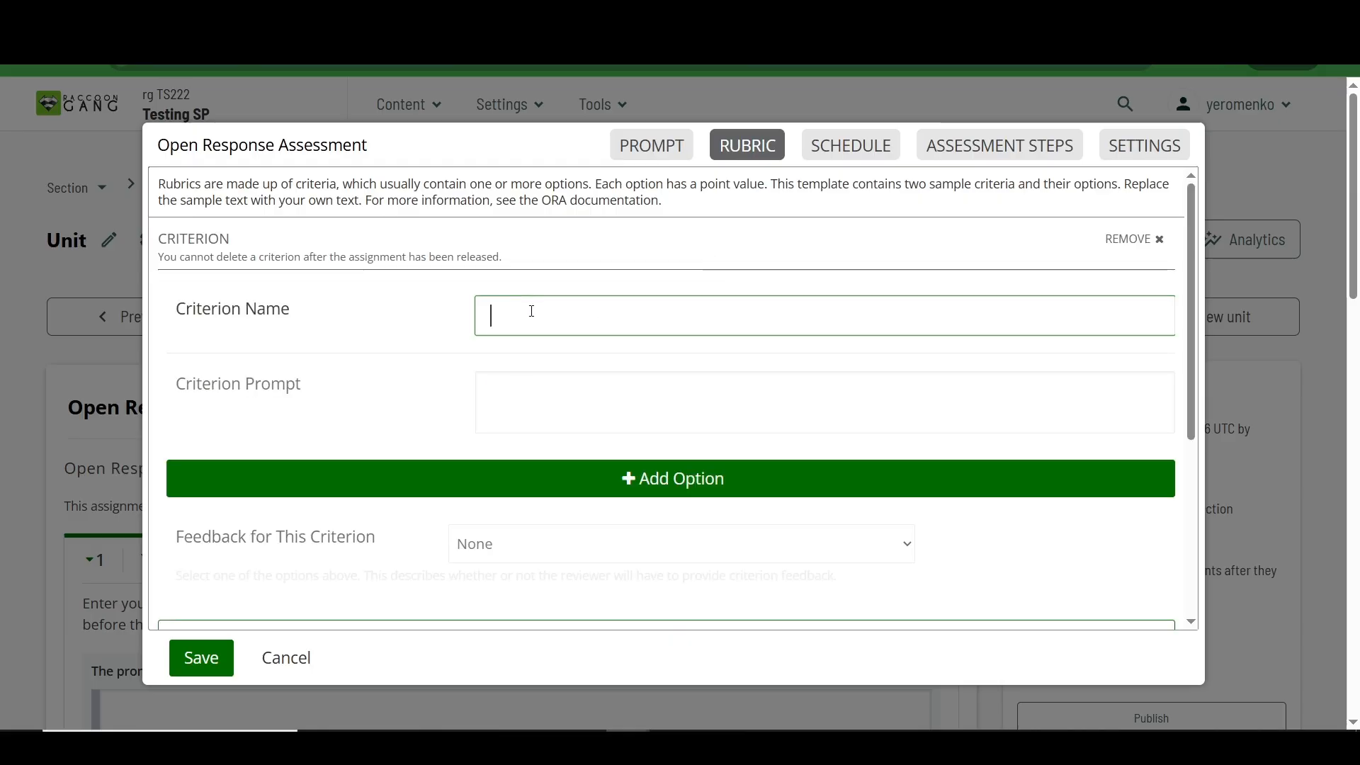
pyautogui.write('Idea')
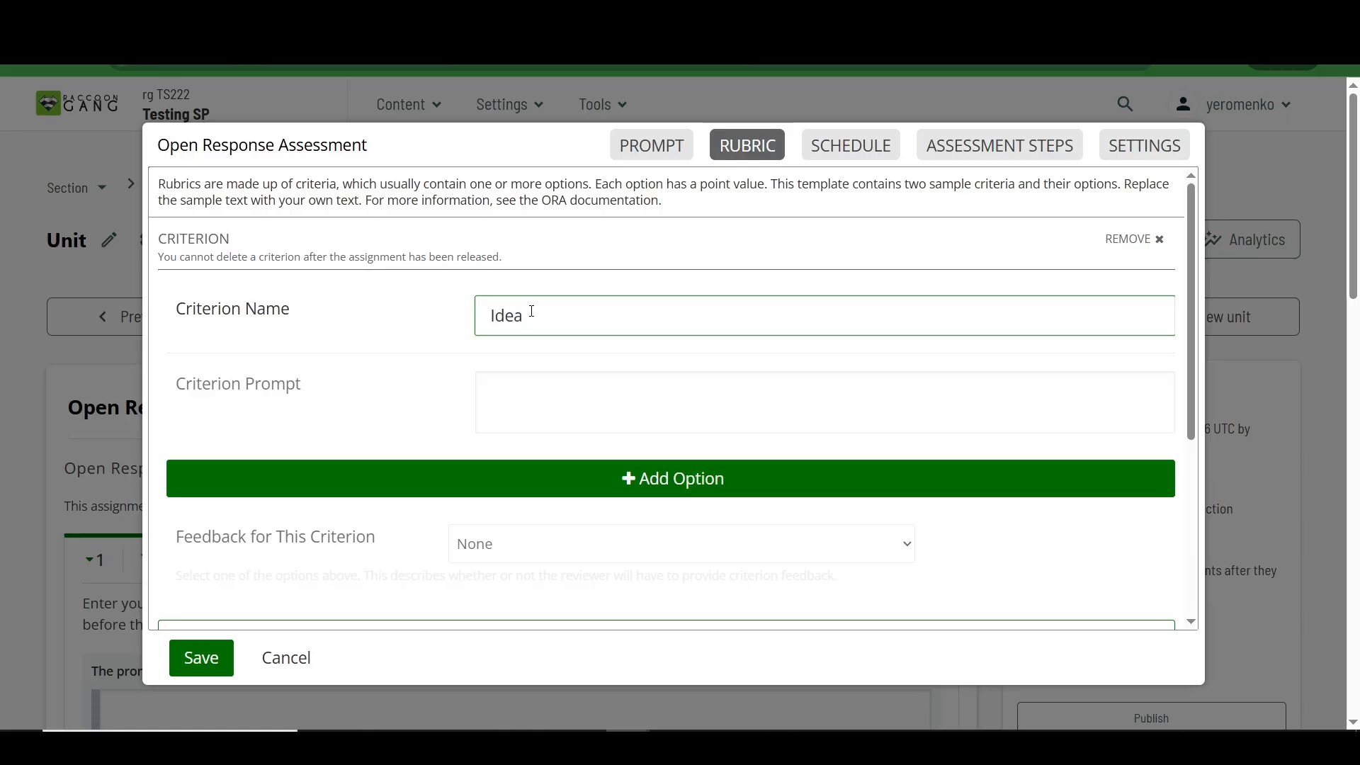
pyautogui.click(551, 383)
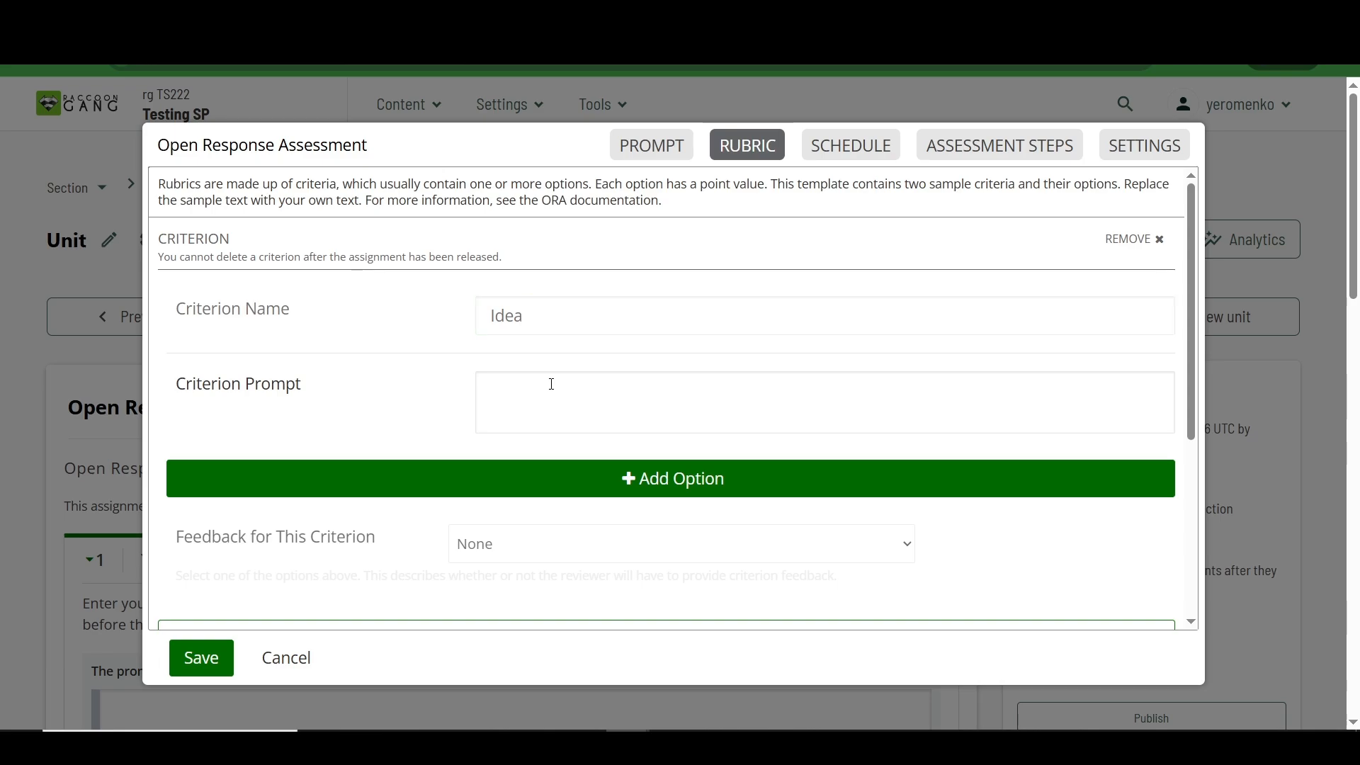
pyautogui.write('Evaluates how clearly and effectively the learner’s idea and emotions are communicated through the submitted image, and how well the visual representation aligns with the task requirements.')
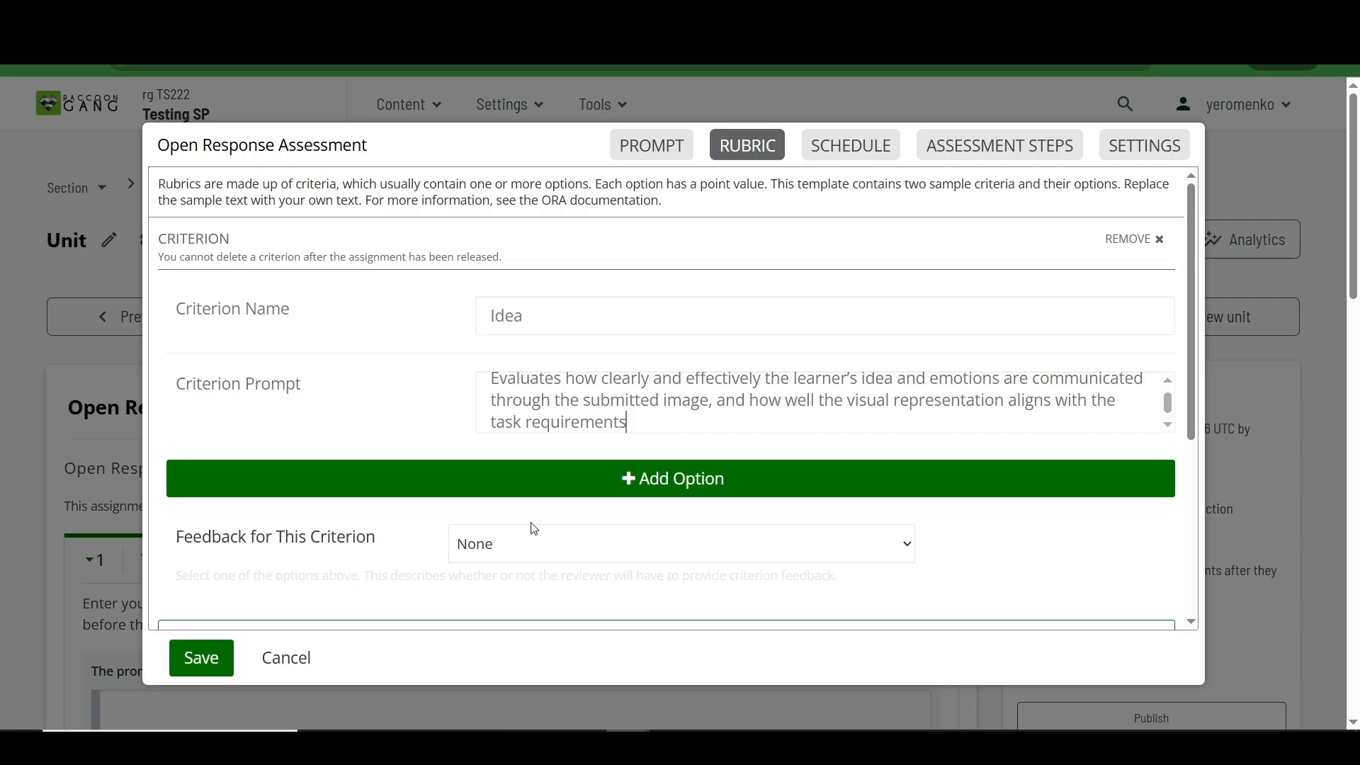
# Step: Add three blank options to the Idea criterion
pyautogui.scroll(-1, 421, 401)
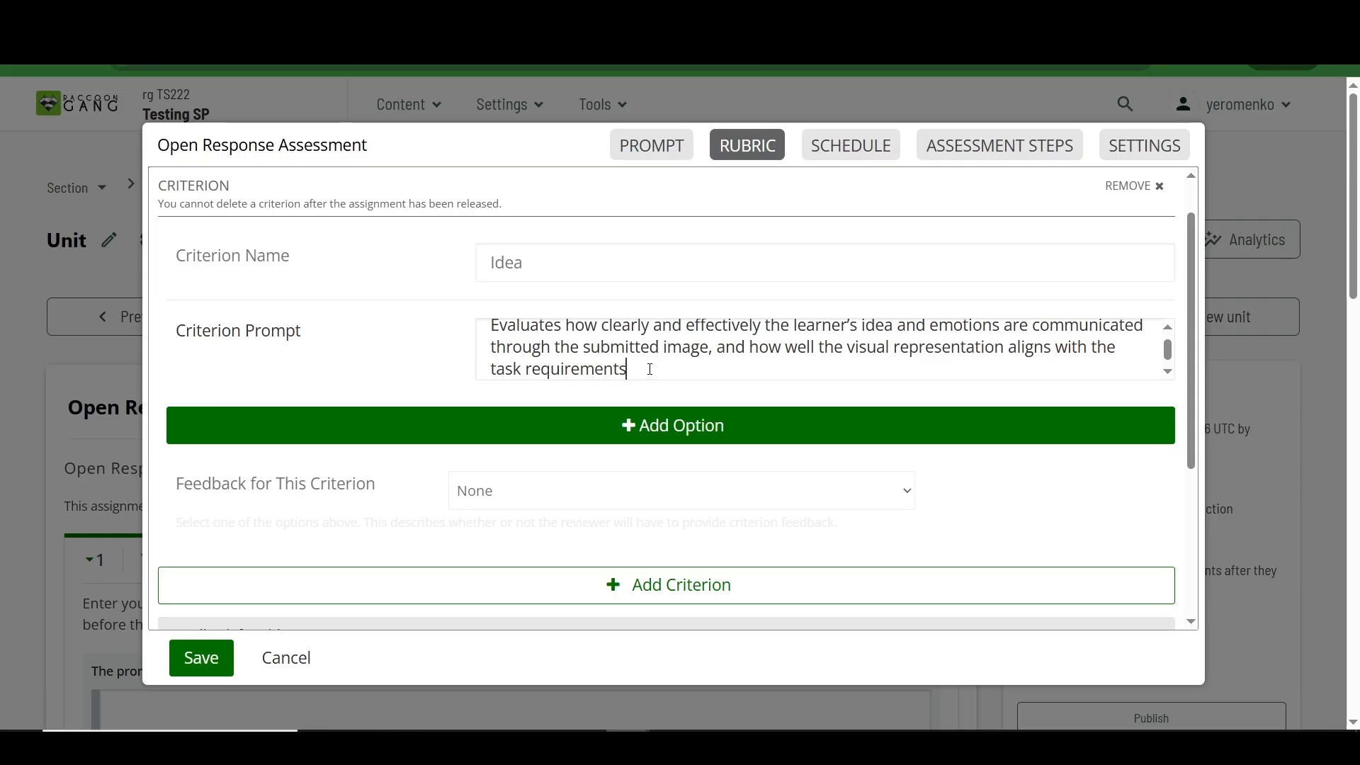
pyautogui.click(667, 420)
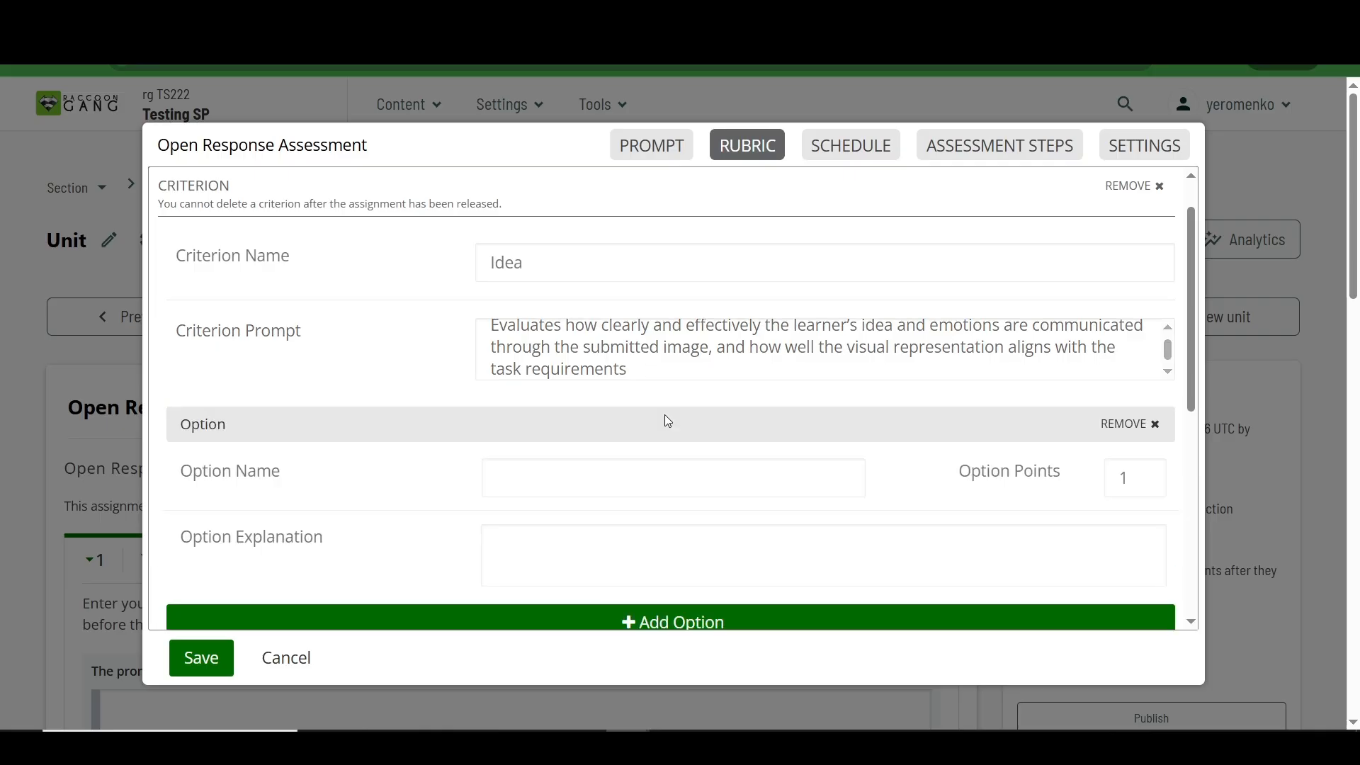
pyautogui.scroll(-3, 681, 461)
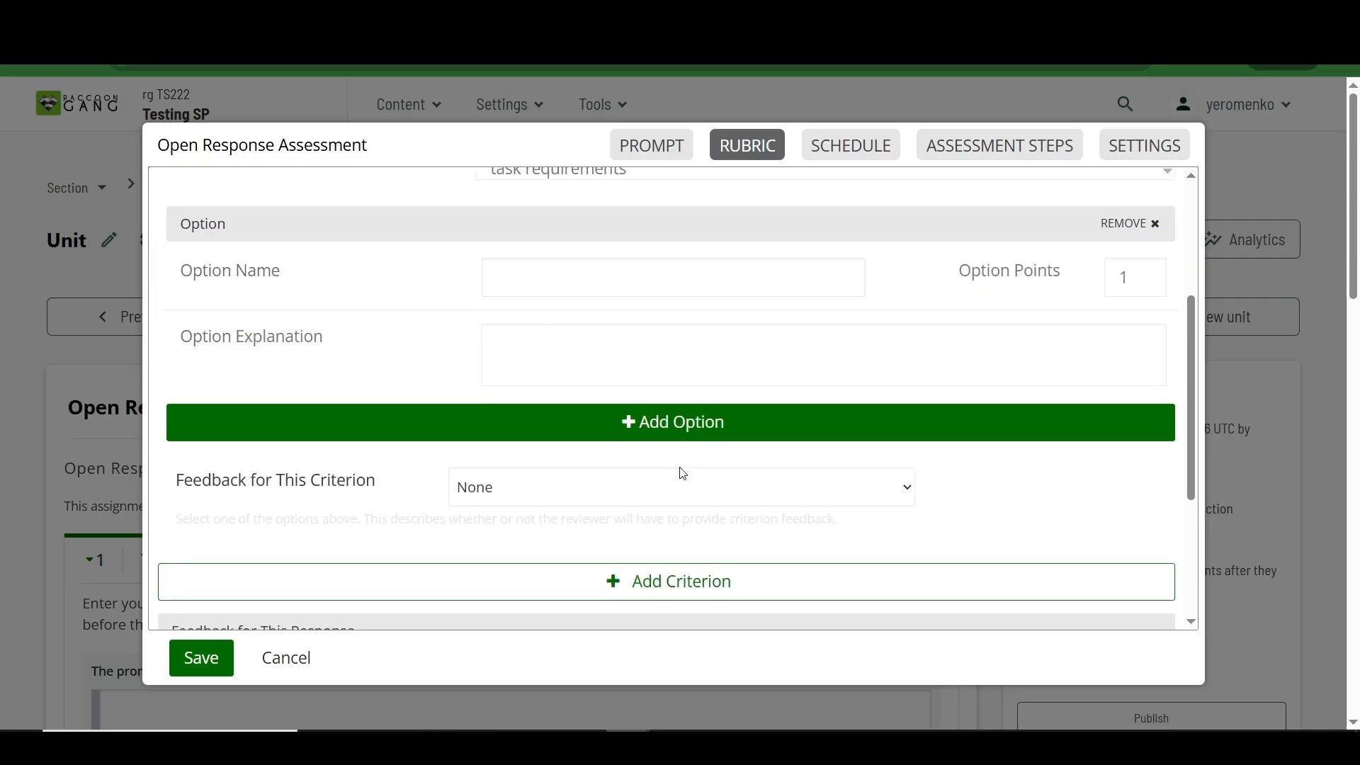
pyautogui.click(691, 439)
pyautogui.scroll(-2, 689, 436)
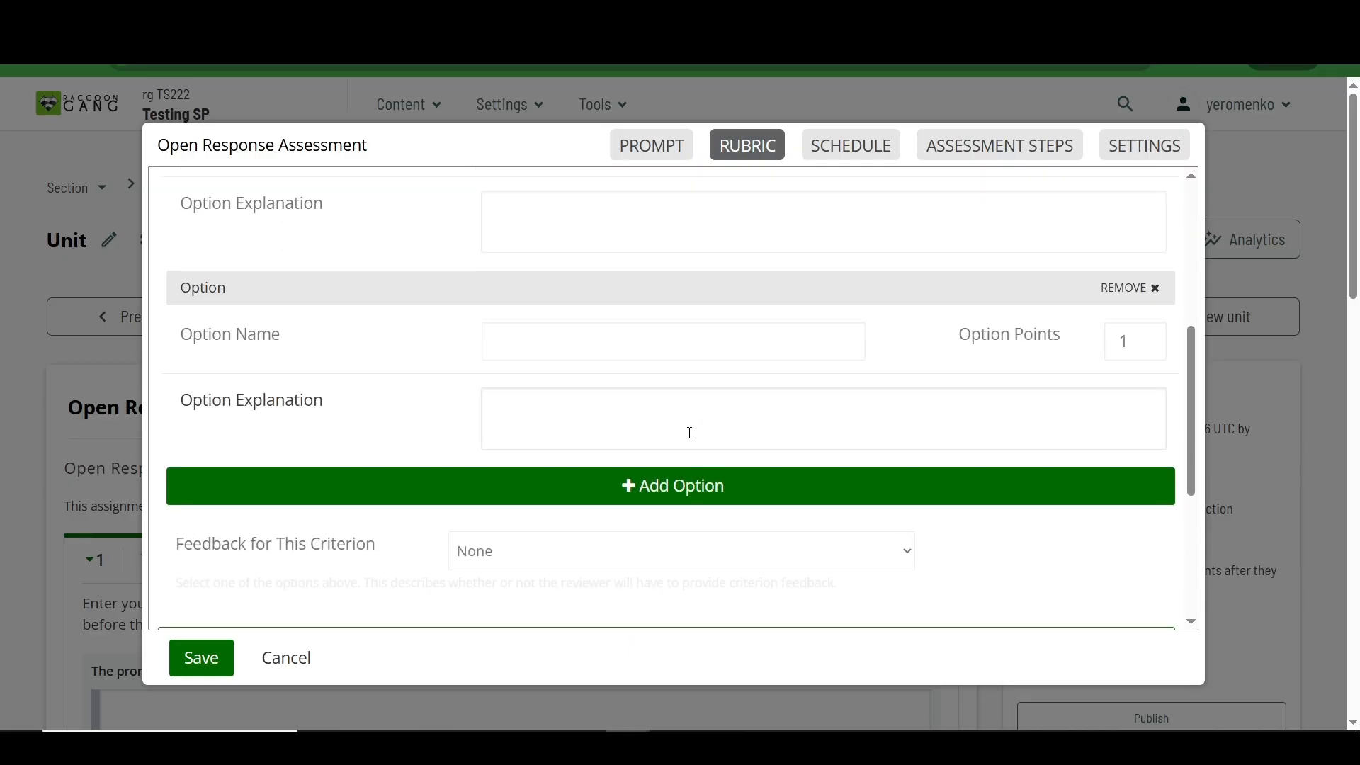
pyautogui.click(705, 488)
# Step: Define the first option as "Poor" with 0 points and an explanation that the image does not clearly convey the intended idea or emotions
pyautogui.scroll(3, 705, 492)
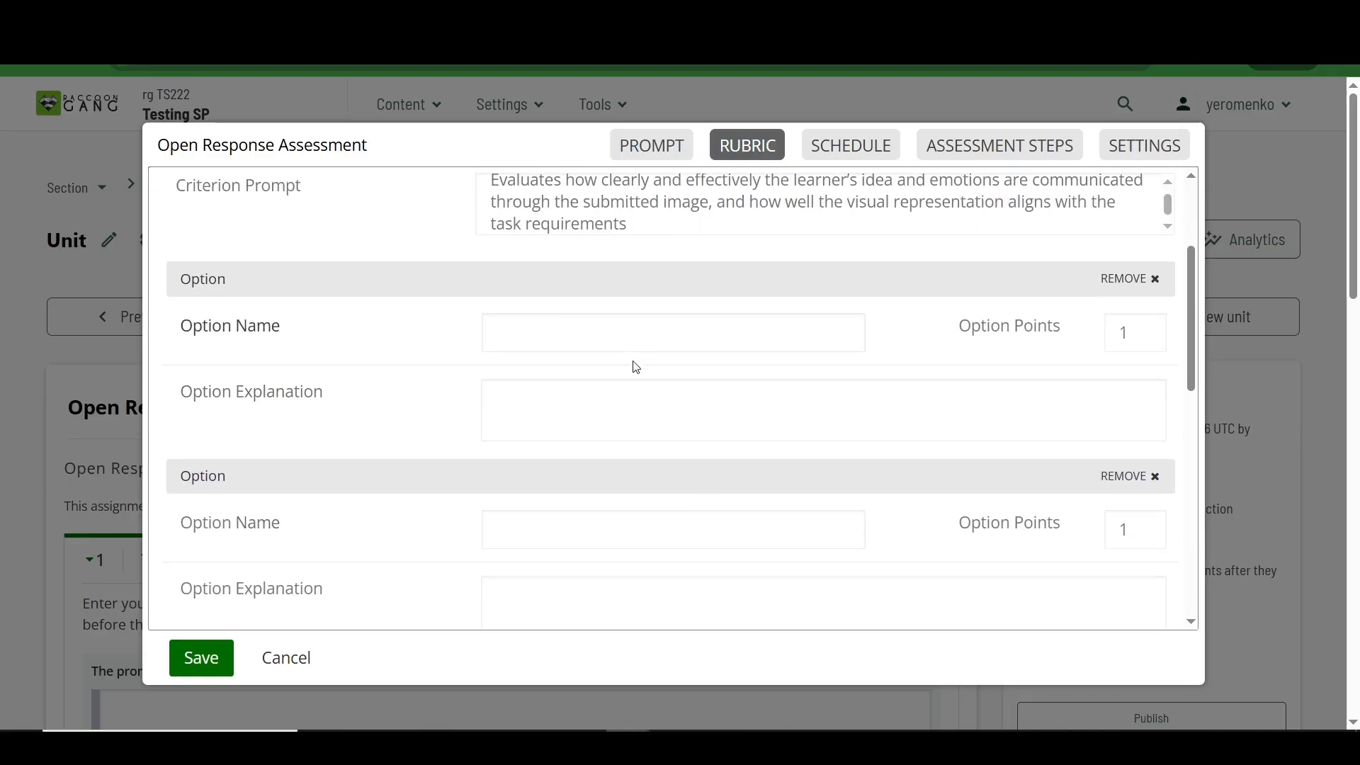
pyautogui.click(516, 338)
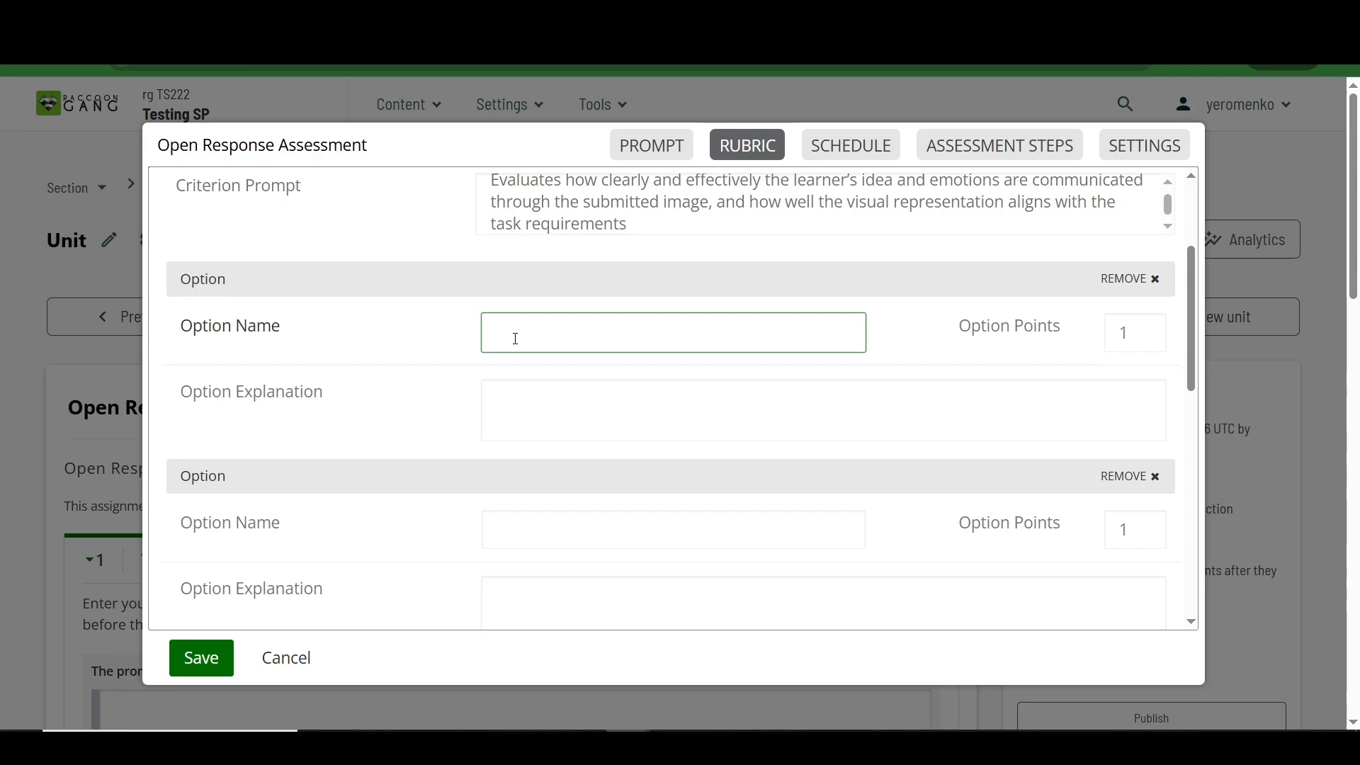
pyautogui.write('Poor')
pyautogui.click(531, 388)
pyautogui.write('The image does not clearly convey the intended idea or emotions. The visual content is unclear, incomplete, or only weakly related to the task requirements.')
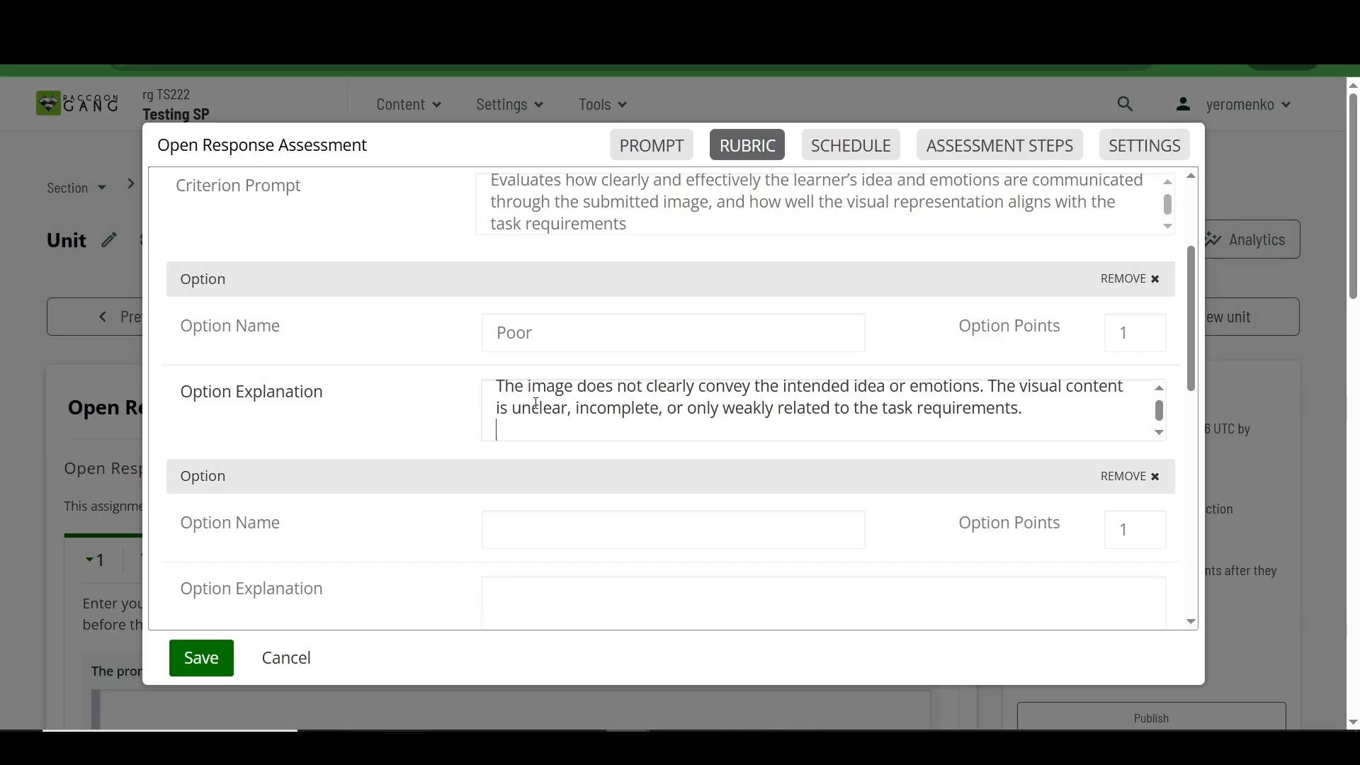
pyautogui.press('BackSpace')
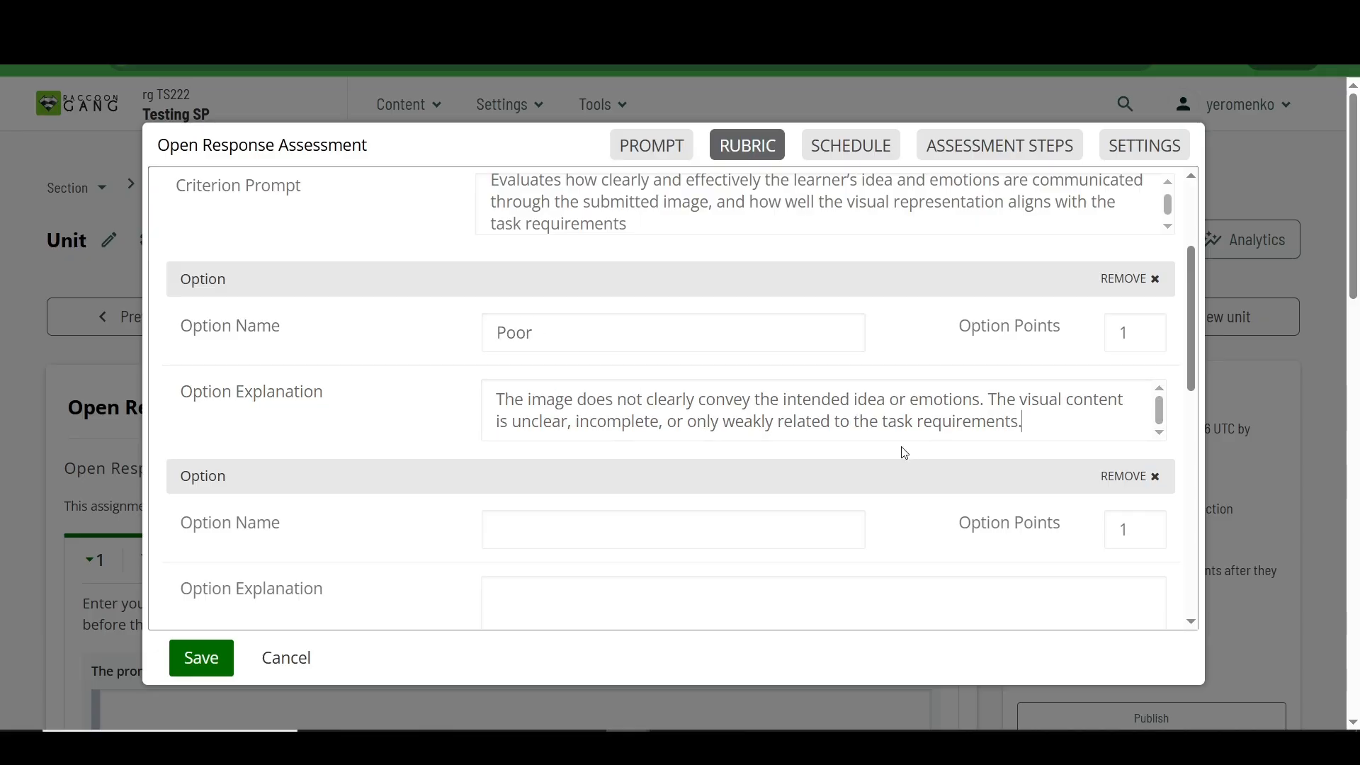
pyautogui.click(1131, 332)
pyautogui.press('BackSpace')
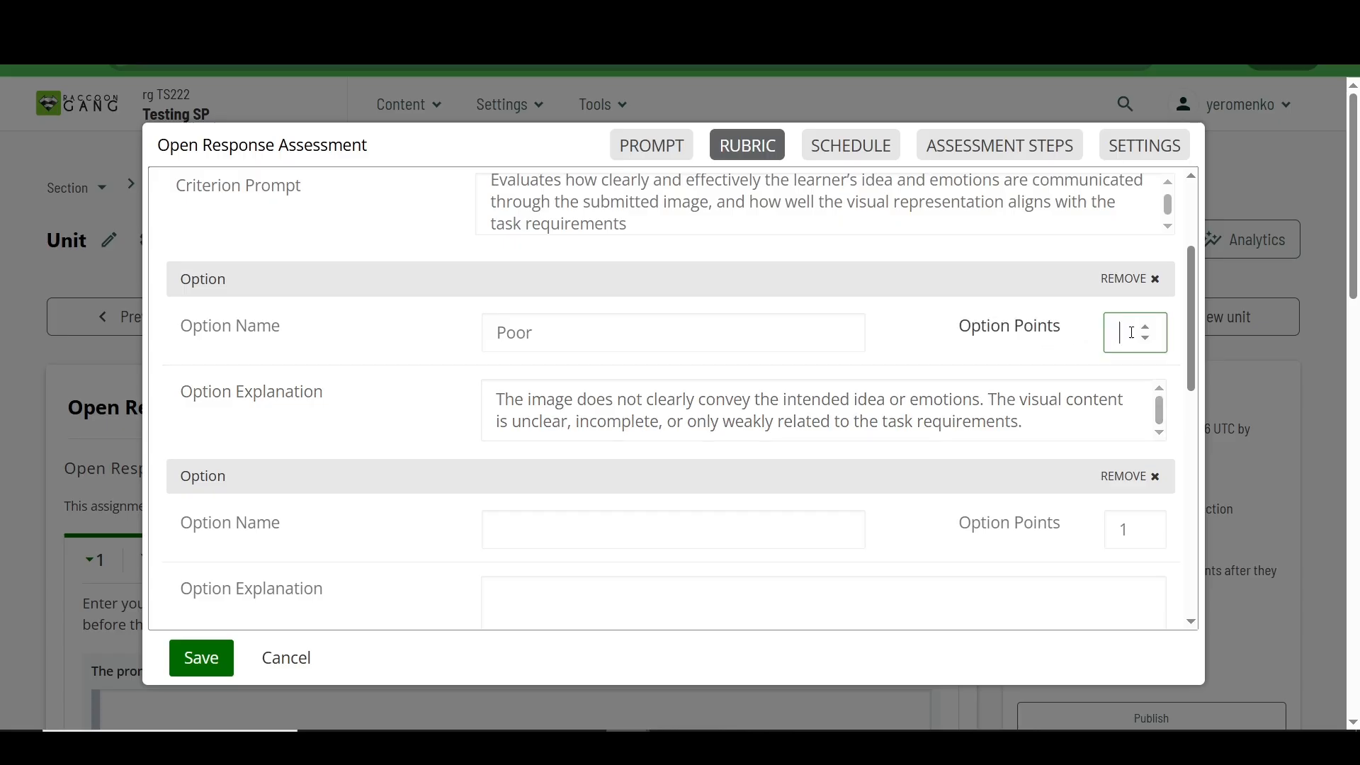
pyautogui.write('0')
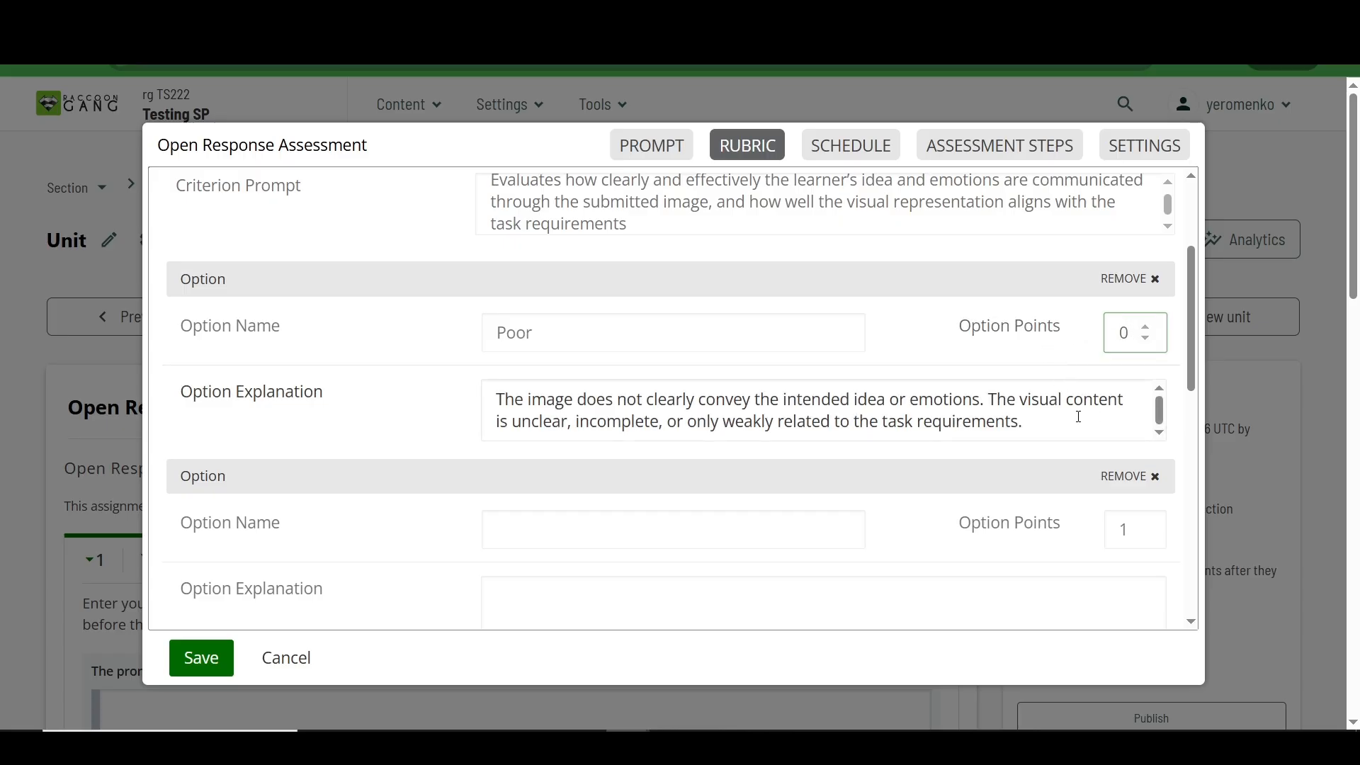
# Step: Define the second option as "Satisfactory" (3 points, idea conveyed at a basic level) and the third as "Excellent" (5 points, expressive and fully task-aligned), with explanations
pyautogui.click(653, 524)
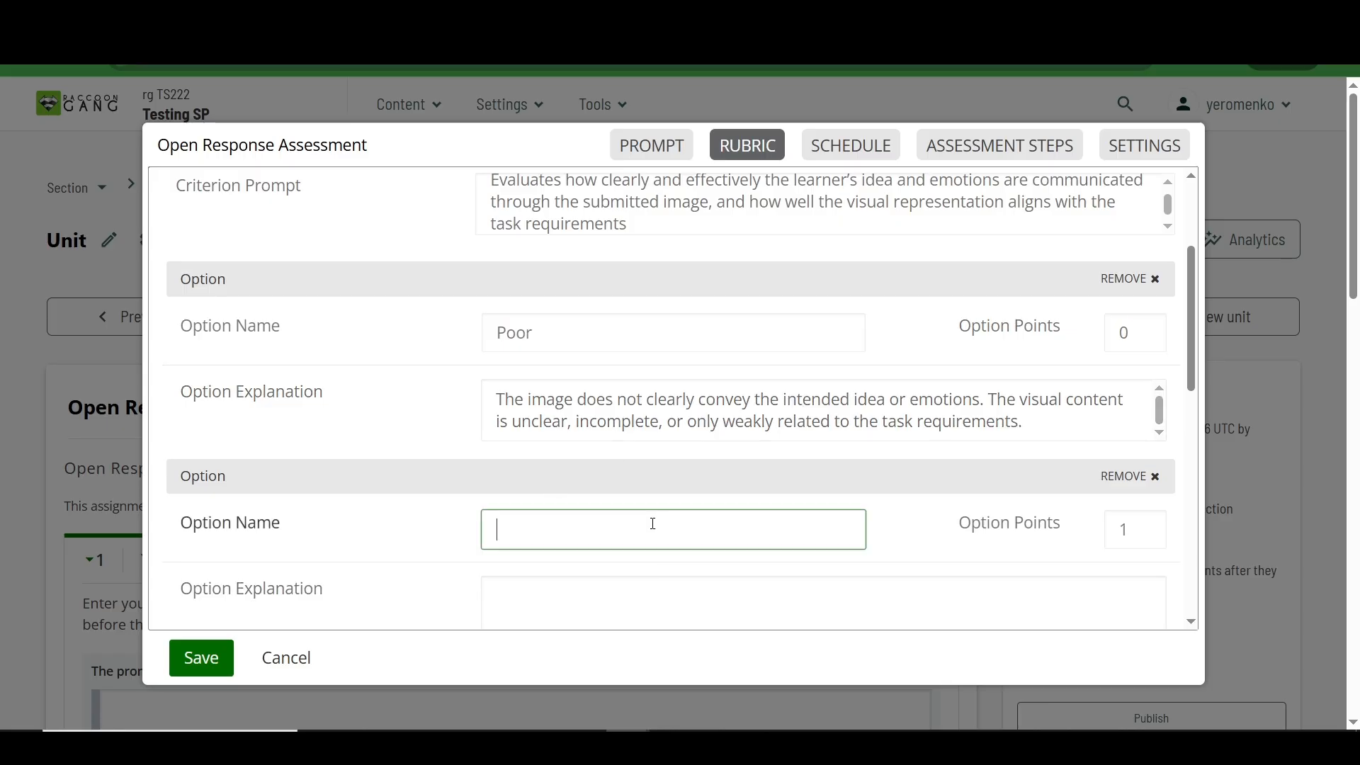
pyautogui.scroll(-1, 653, 524)
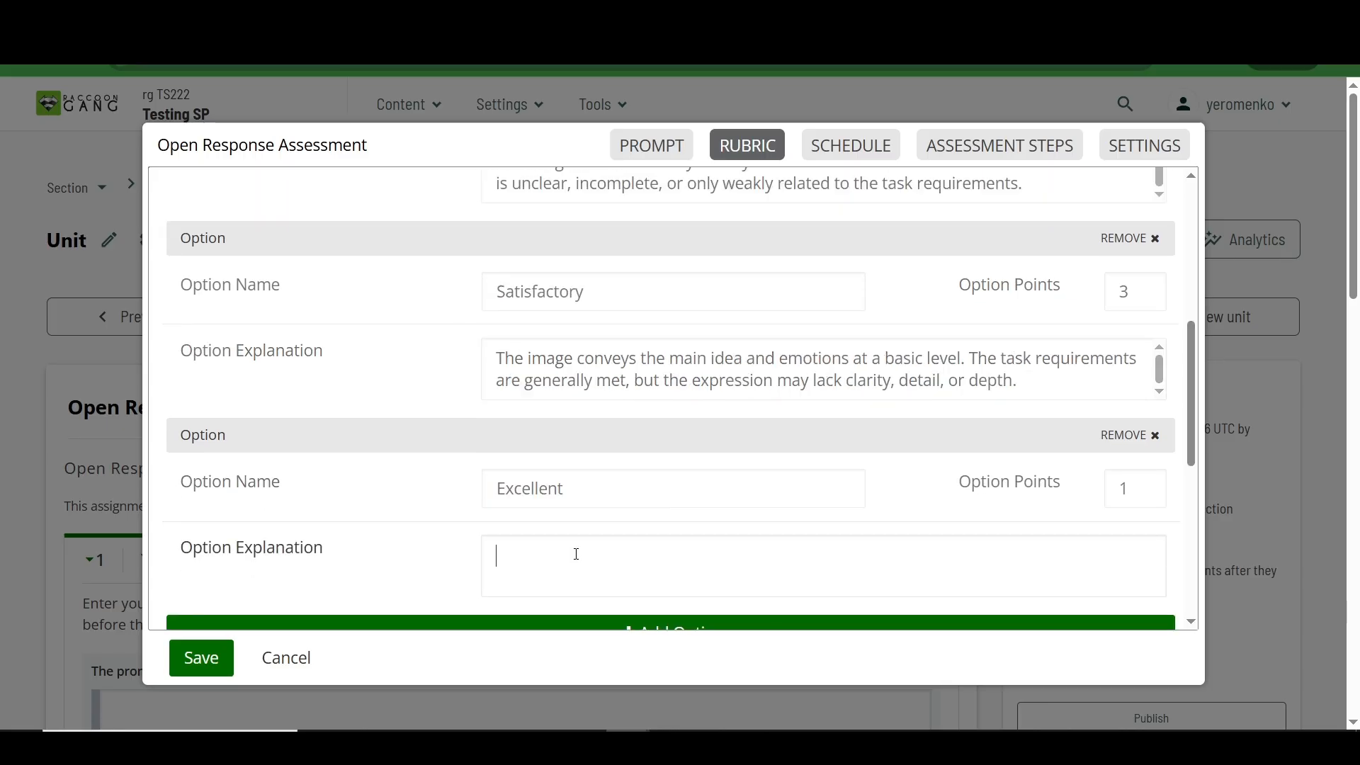
pyautogui.hotkey('ctrl', 'v')
pyautogui.doubleClick(1133, 488)
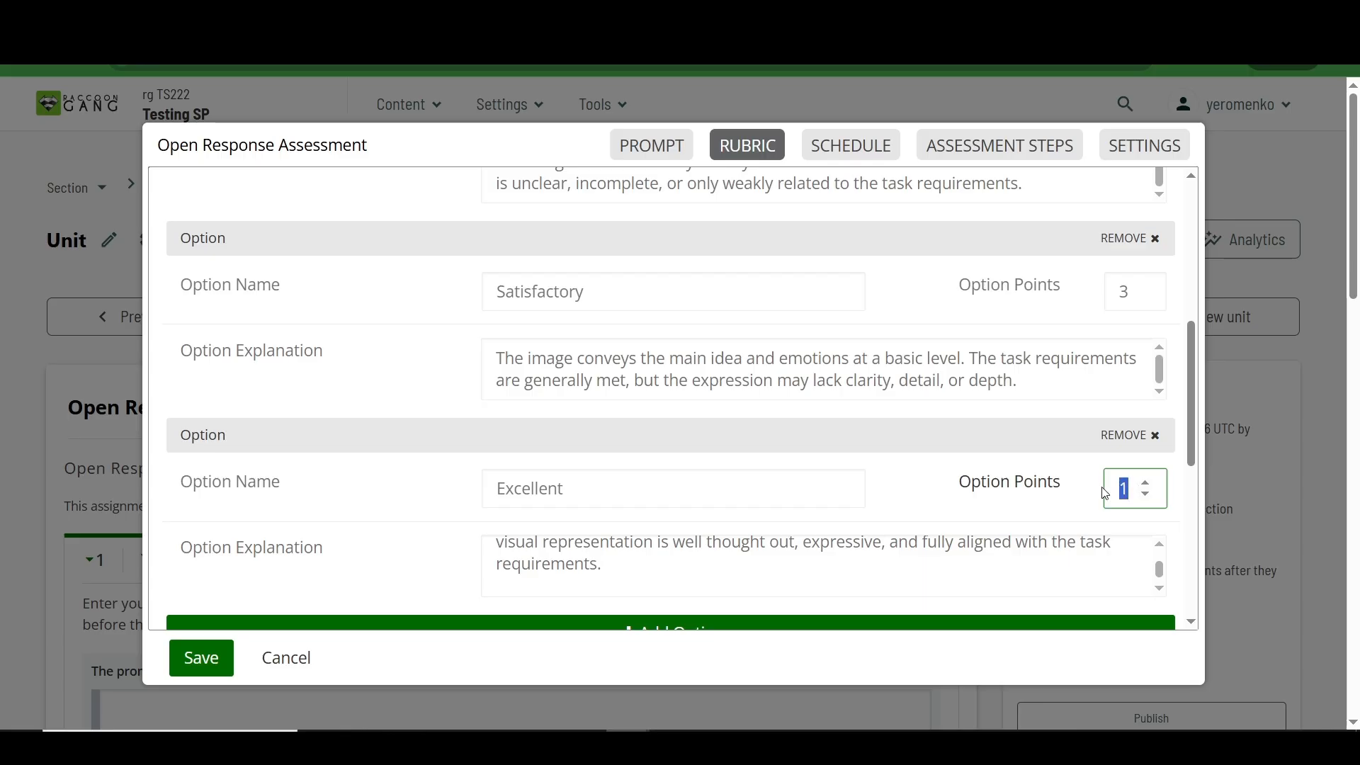
pyautogui.write('5')
pyautogui.scroll(4, 905, 471)
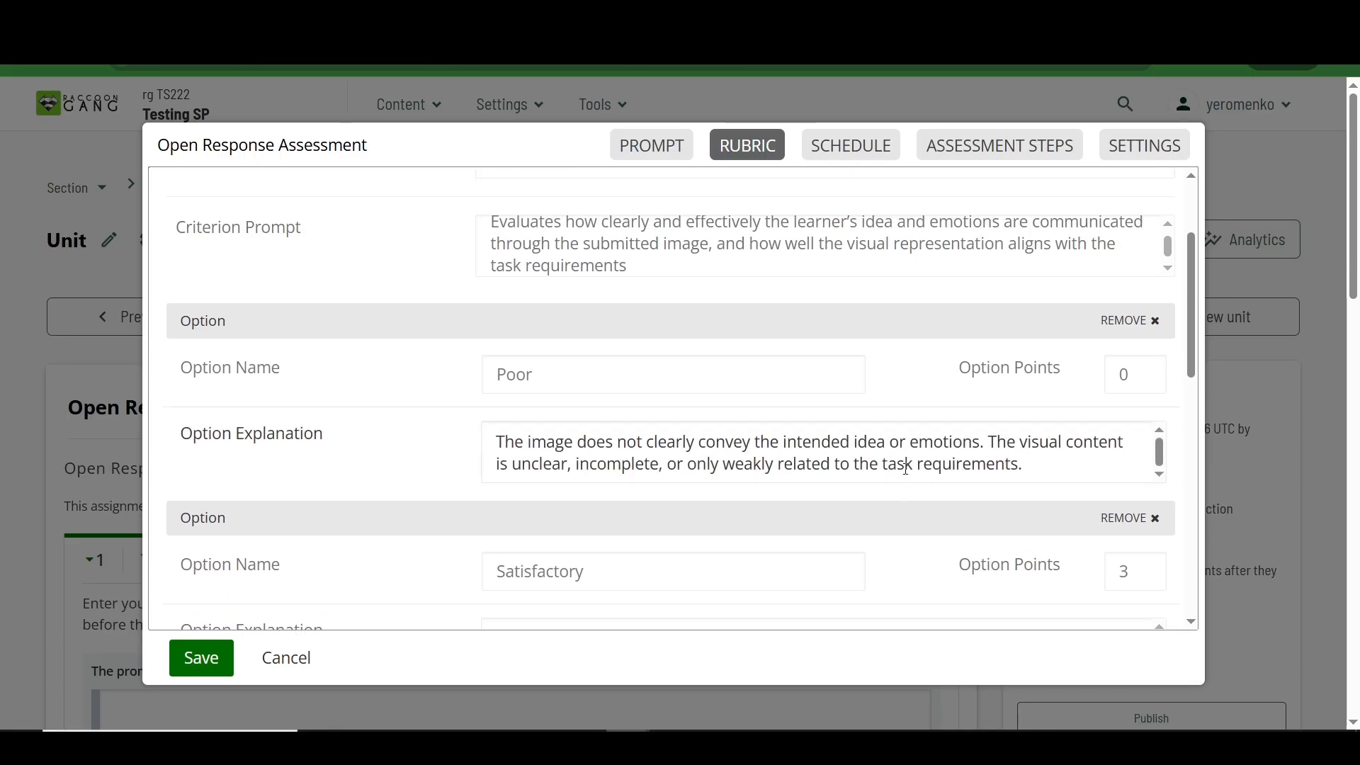
# Step: Set the feedback for the Idea criterion to Optional and review the response feedback instructions and default feedback text
pyautogui.scroll(-7, 808, 496)
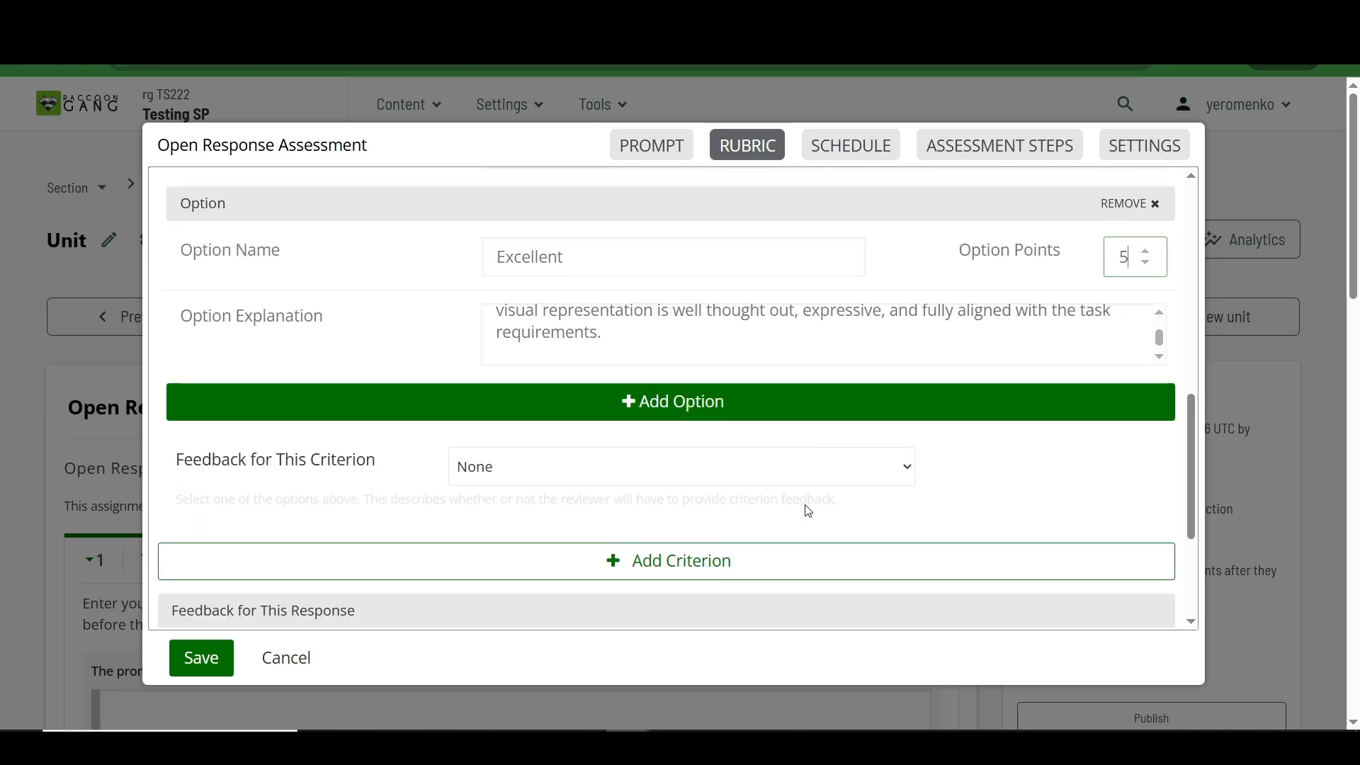
pyautogui.click(568, 477)
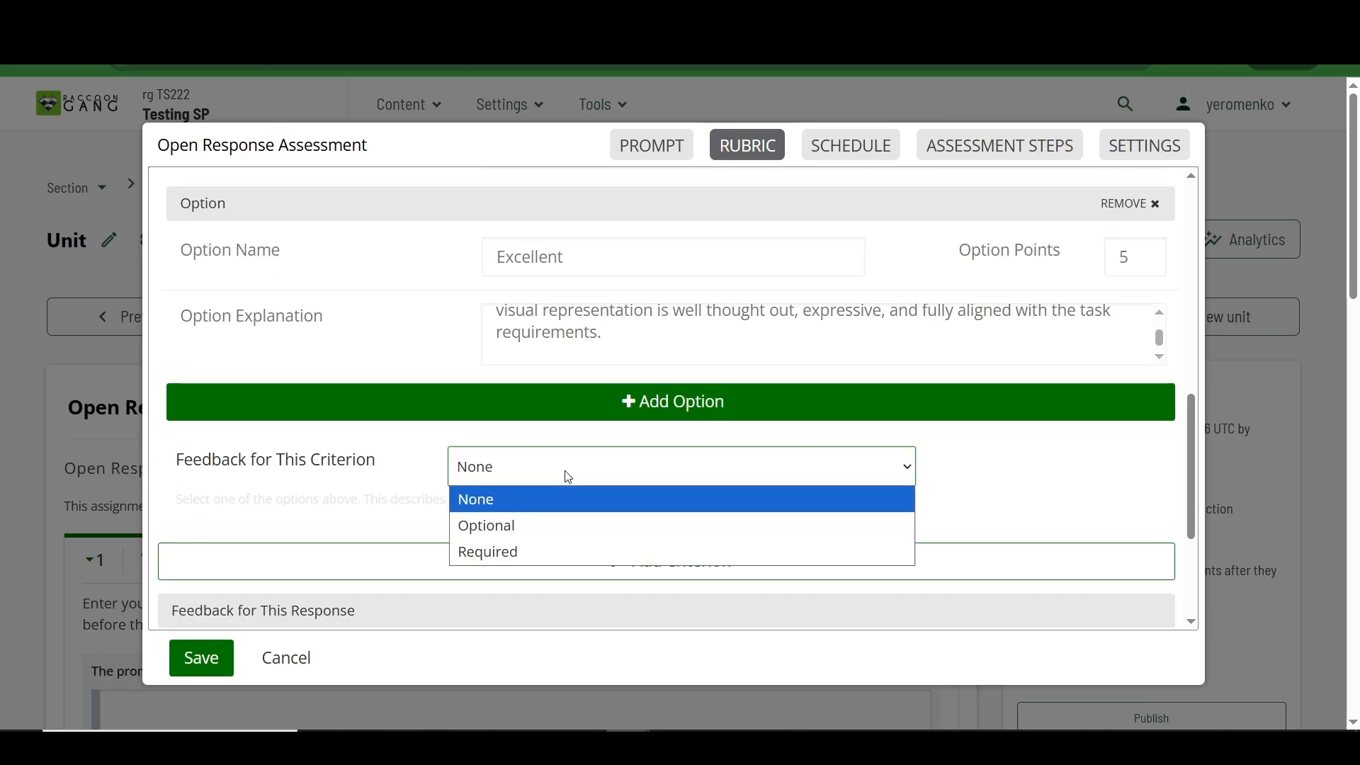
pyautogui.click(568, 477)
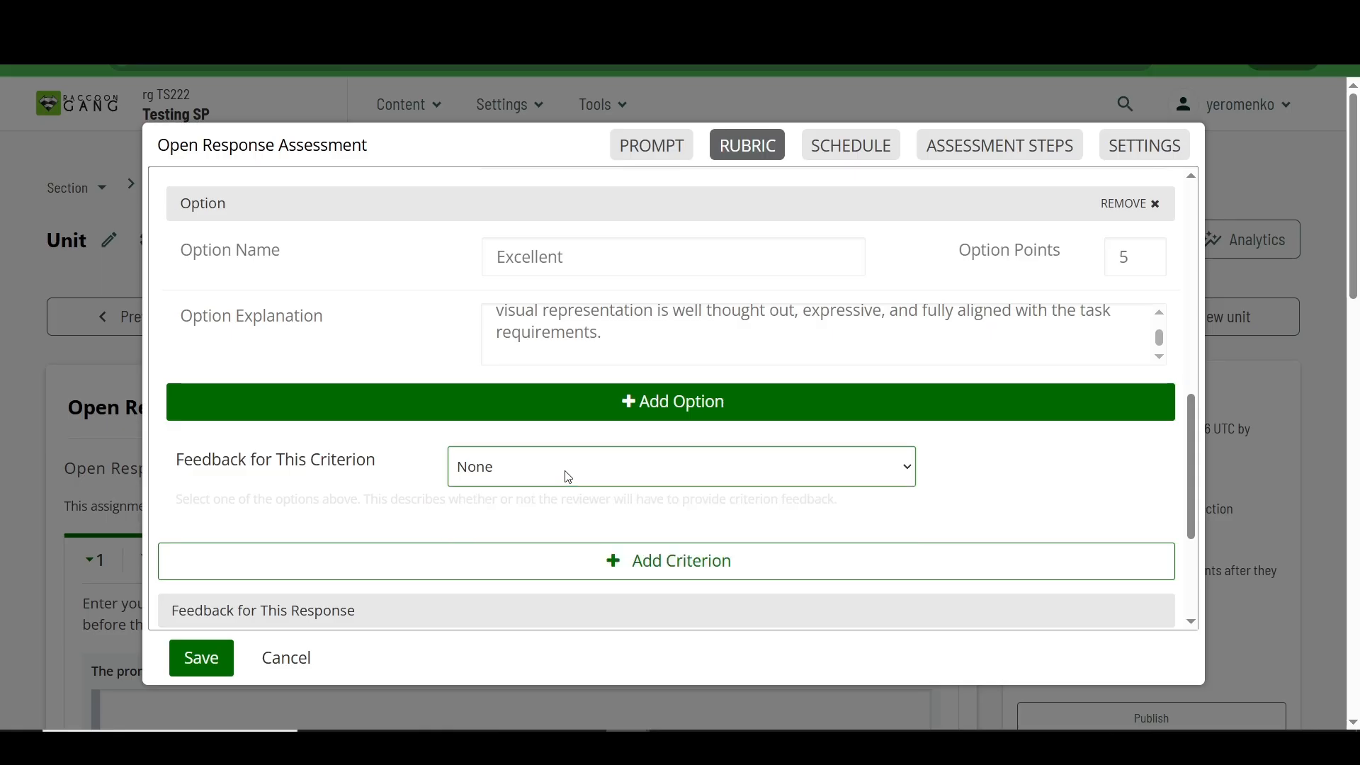
pyautogui.click(568, 478)
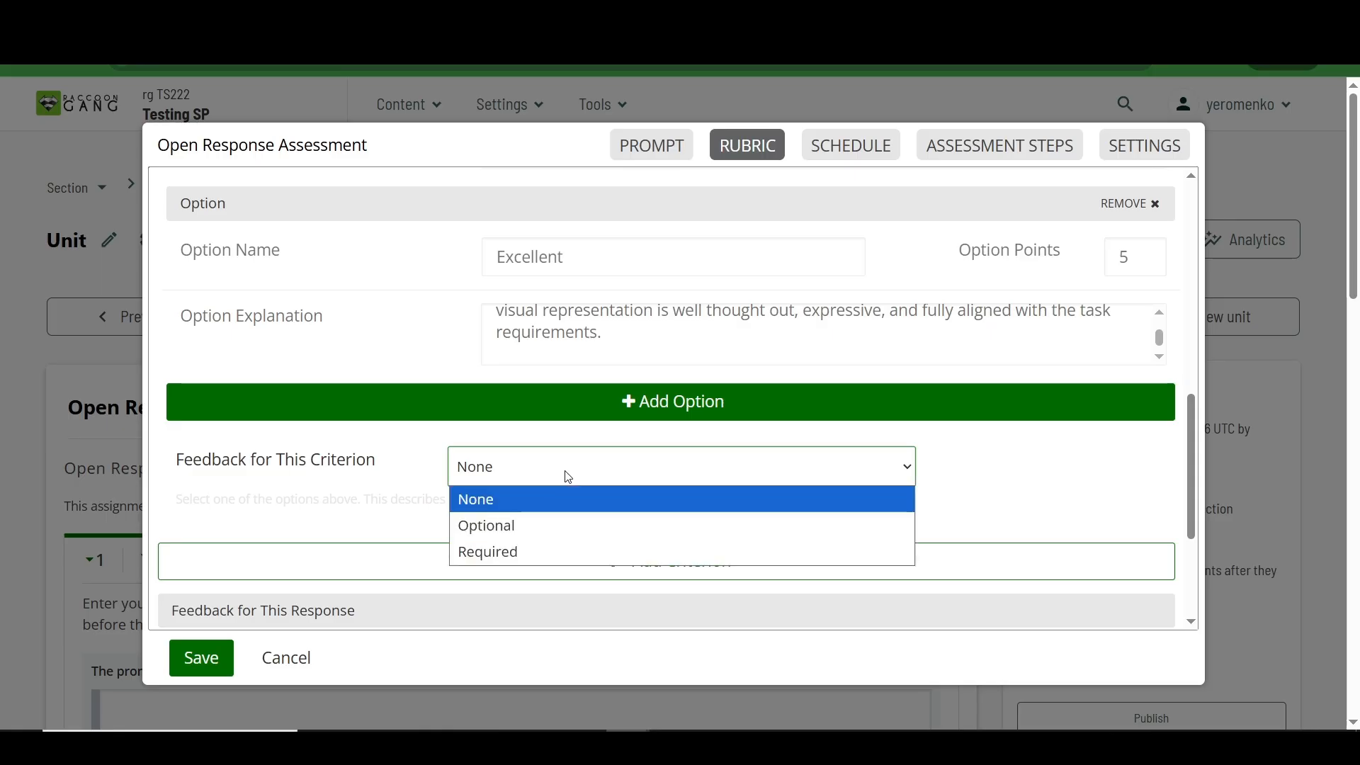
pyautogui.click(551, 531)
pyautogui.scroll(-2, 548, 528)
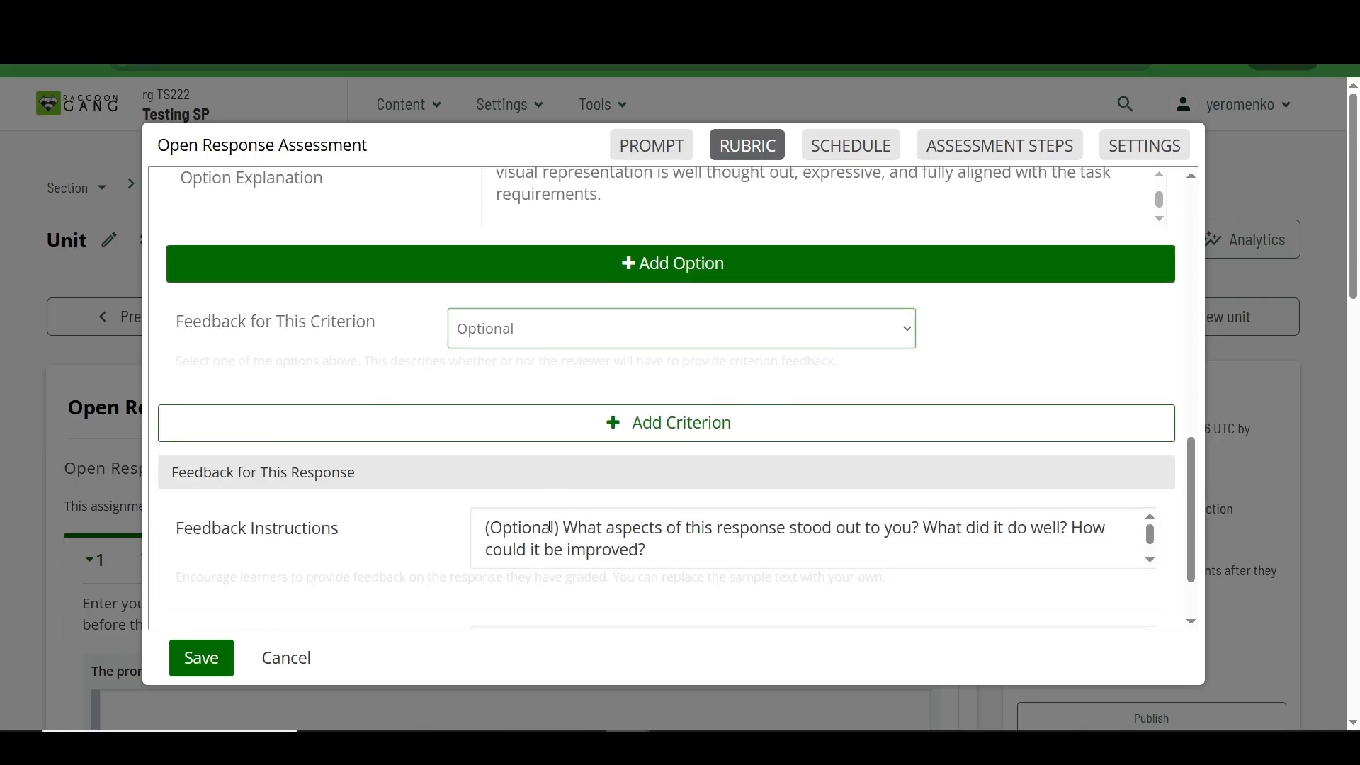
pyautogui.scroll(-1, 609, 485)
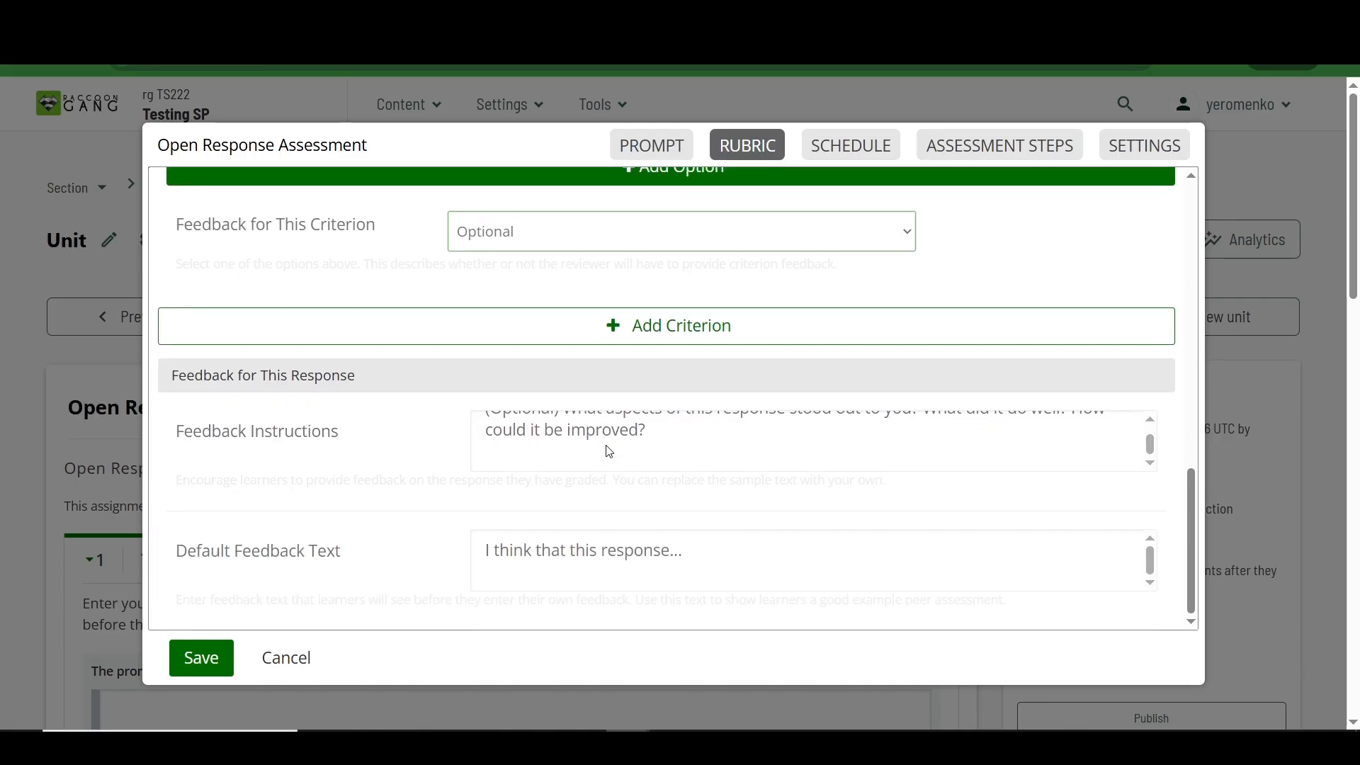
pyautogui.scroll(1, 560, 521)
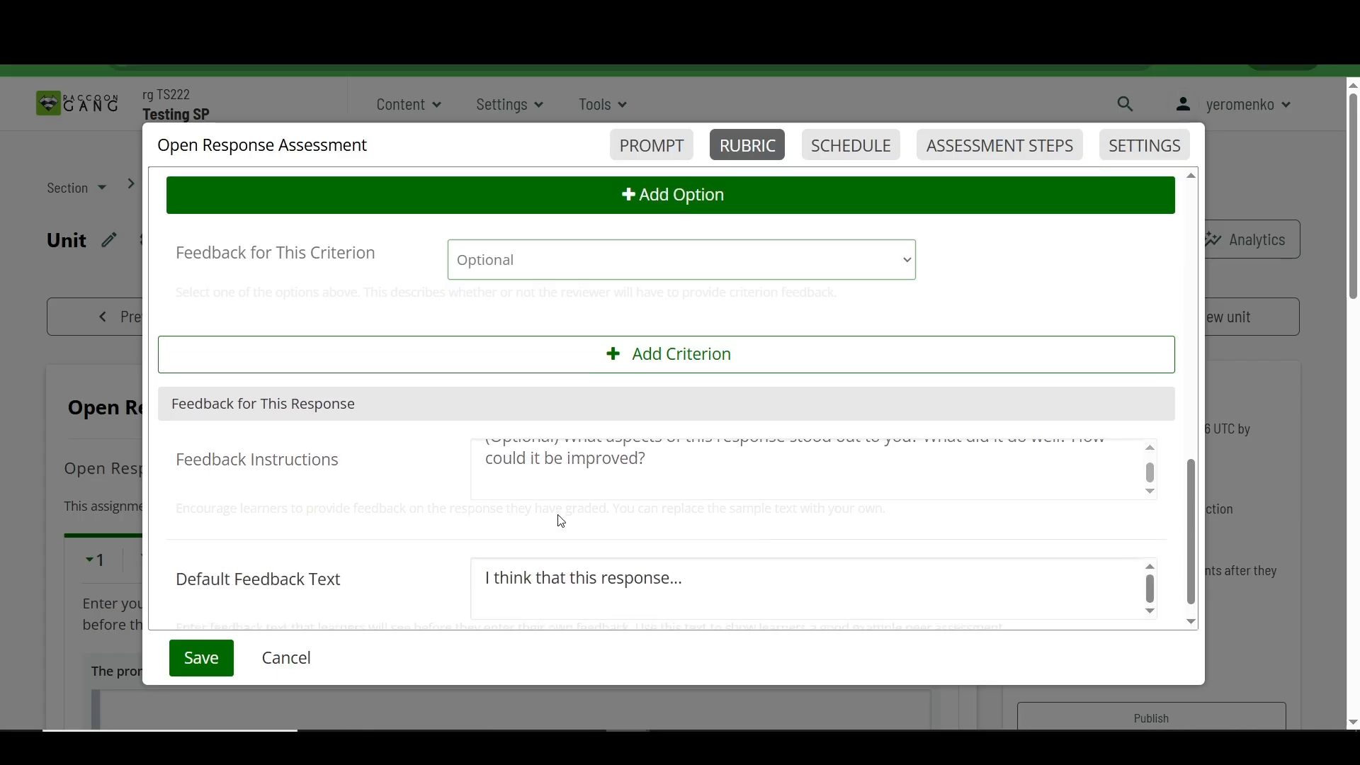
pyautogui.scroll(-1, 560, 521)
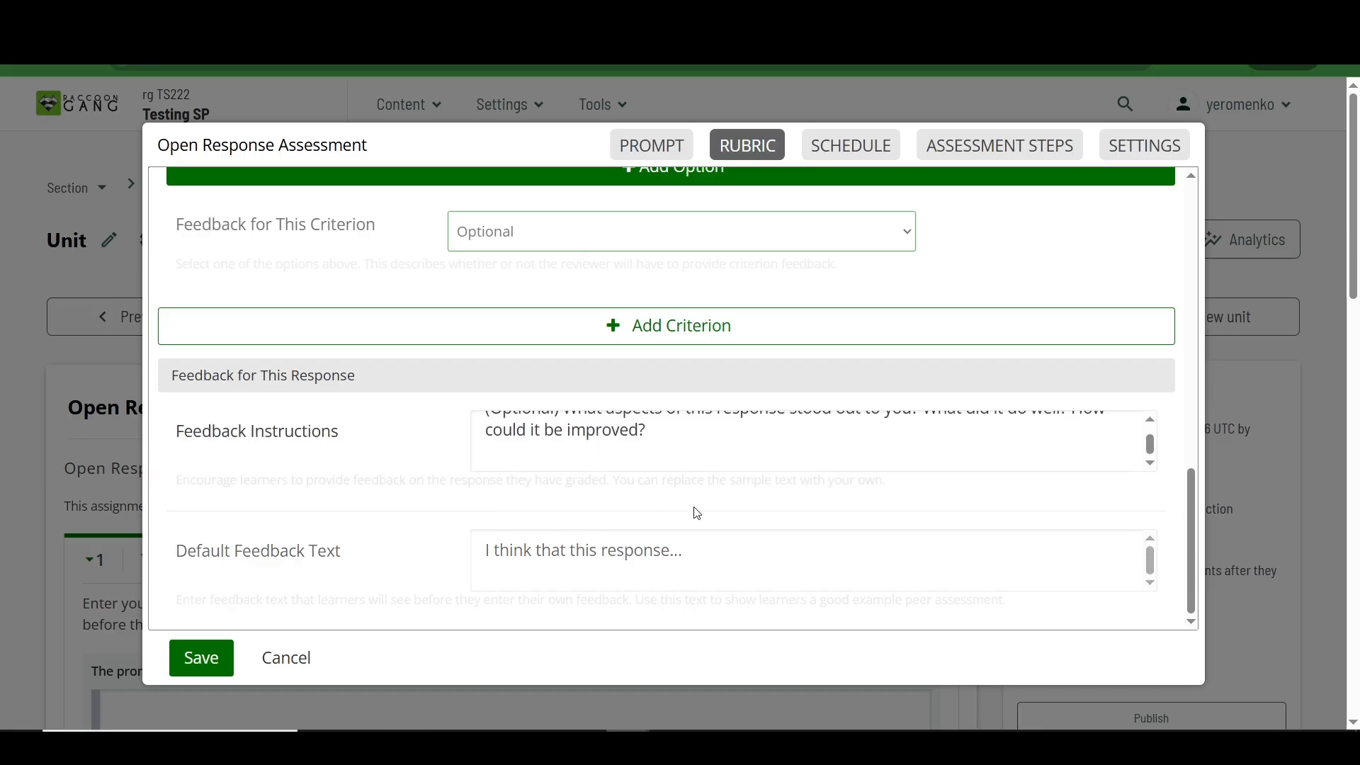
pyautogui.scroll(1, 698, 513)
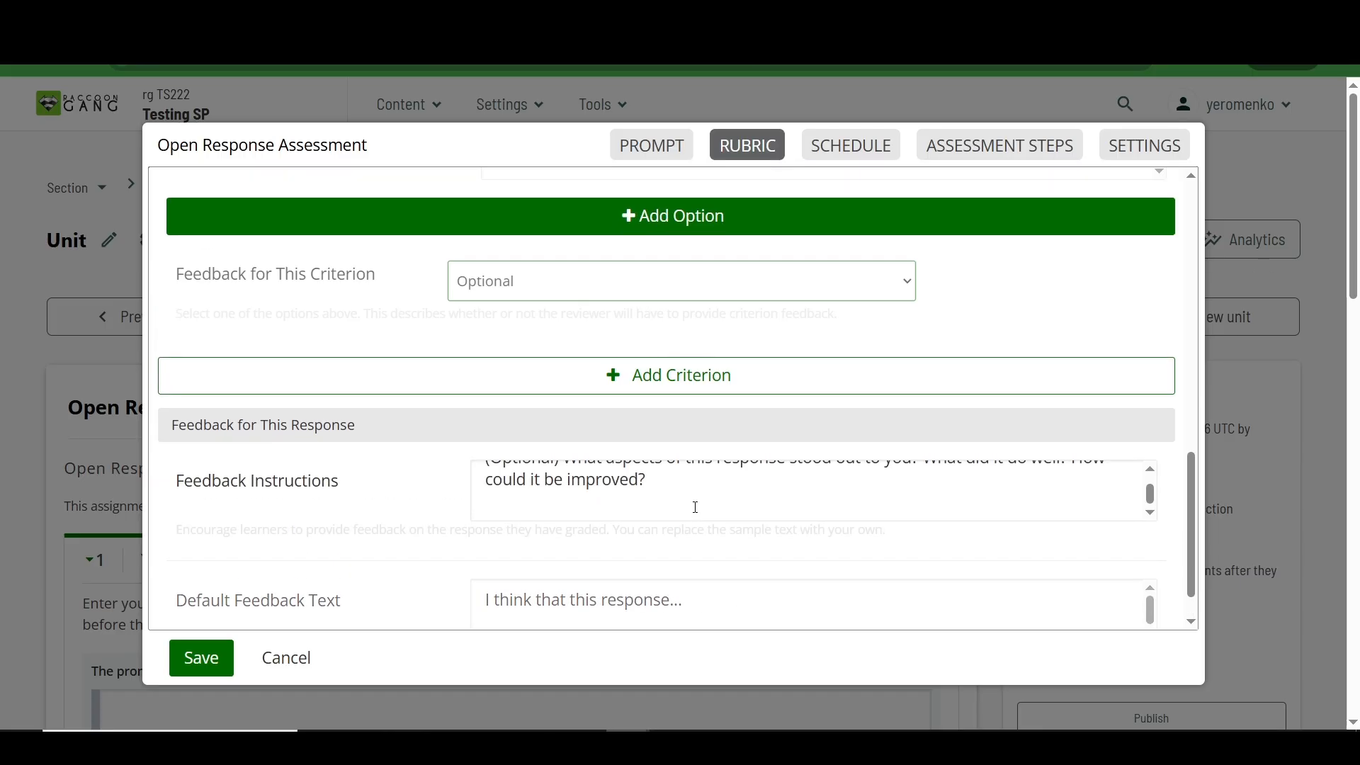
# Step: Set the assessment's response start date to 2026-01-27 and its response due date to 2026-02-27
pyautogui.click(845, 145)
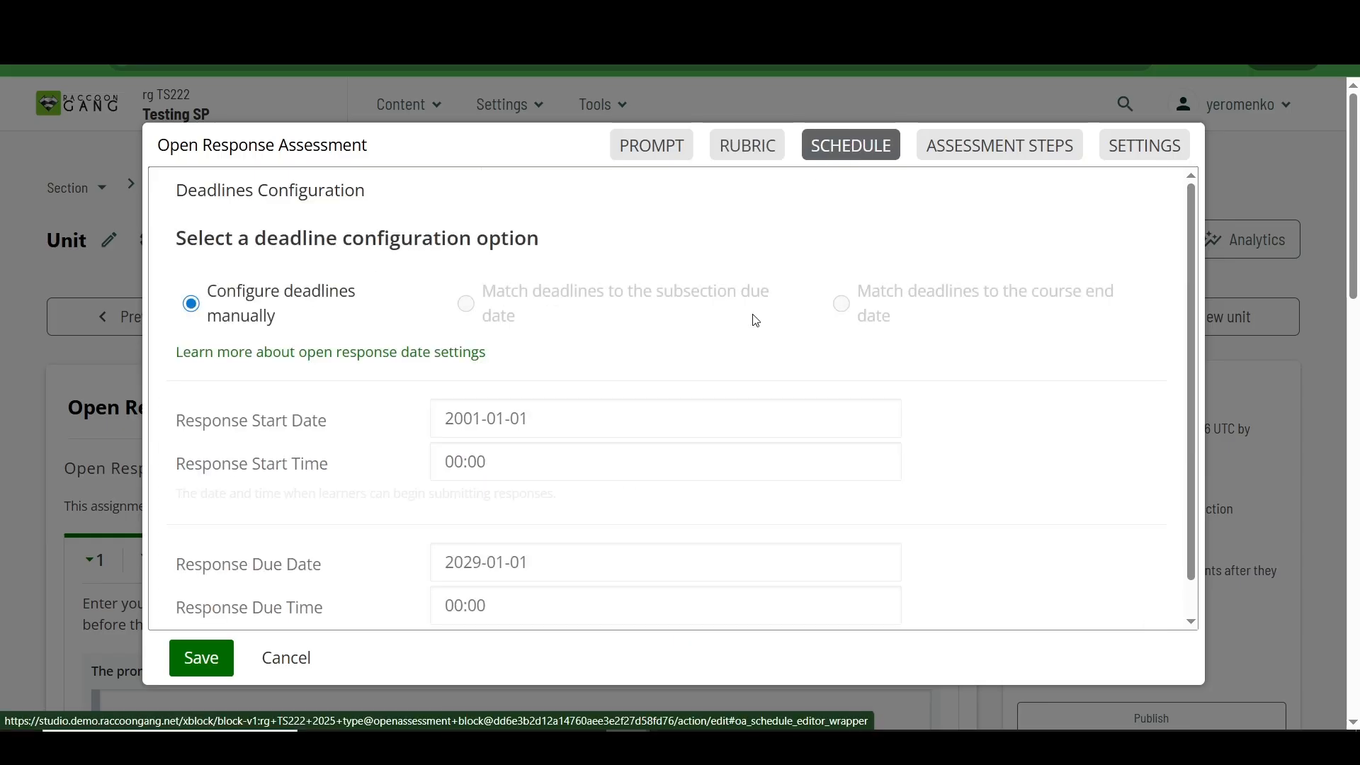
pyautogui.click(553, 422)
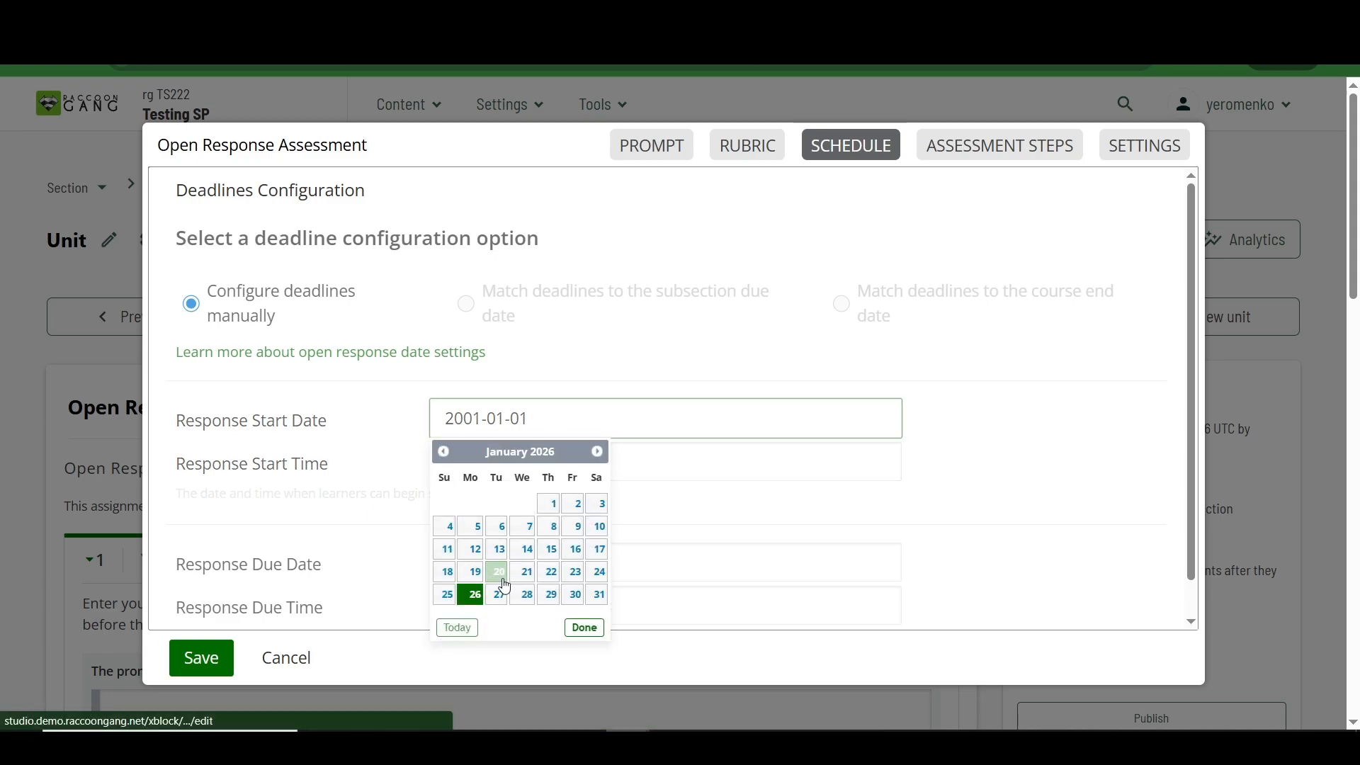
pyautogui.click(498, 594)
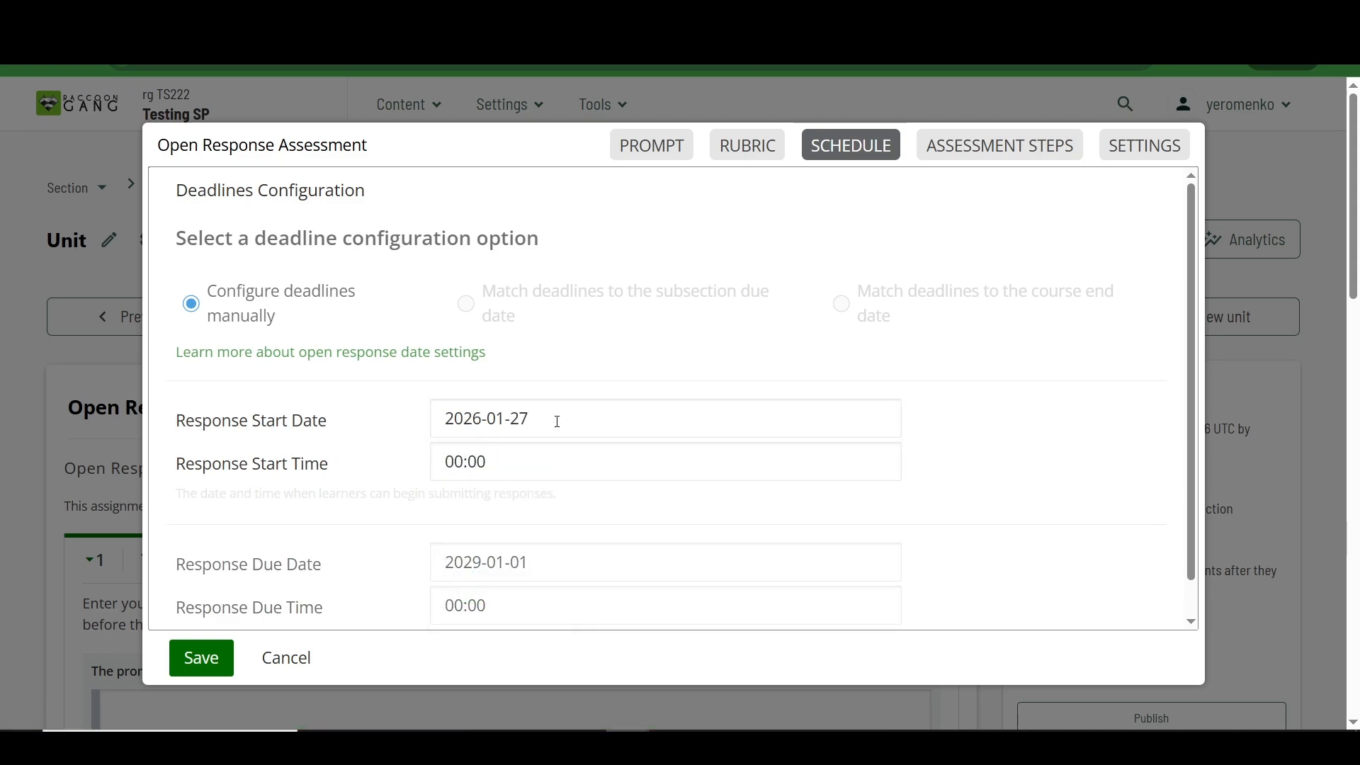
pyautogui.scroll(-1, 555, 454)
pyautogui.click(530, 521)
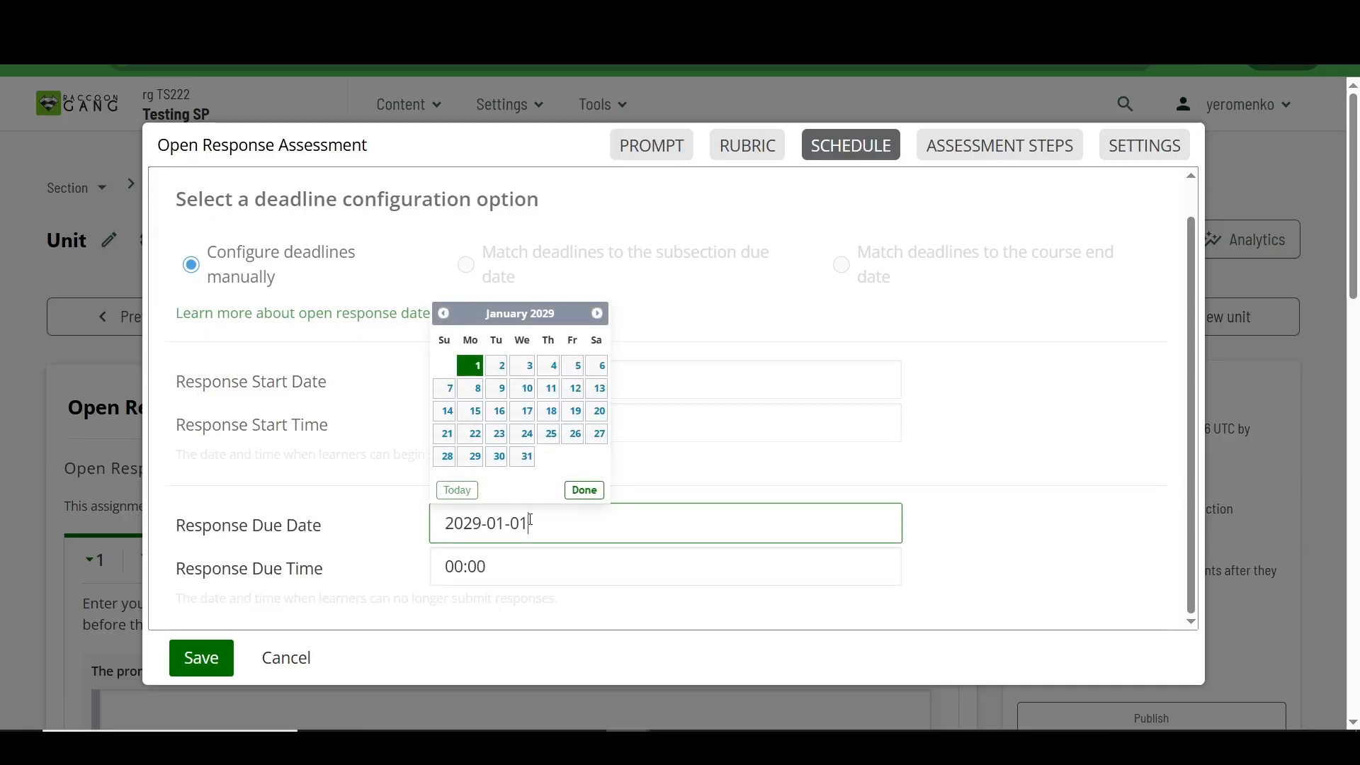
pyautogui.click(458, 491)
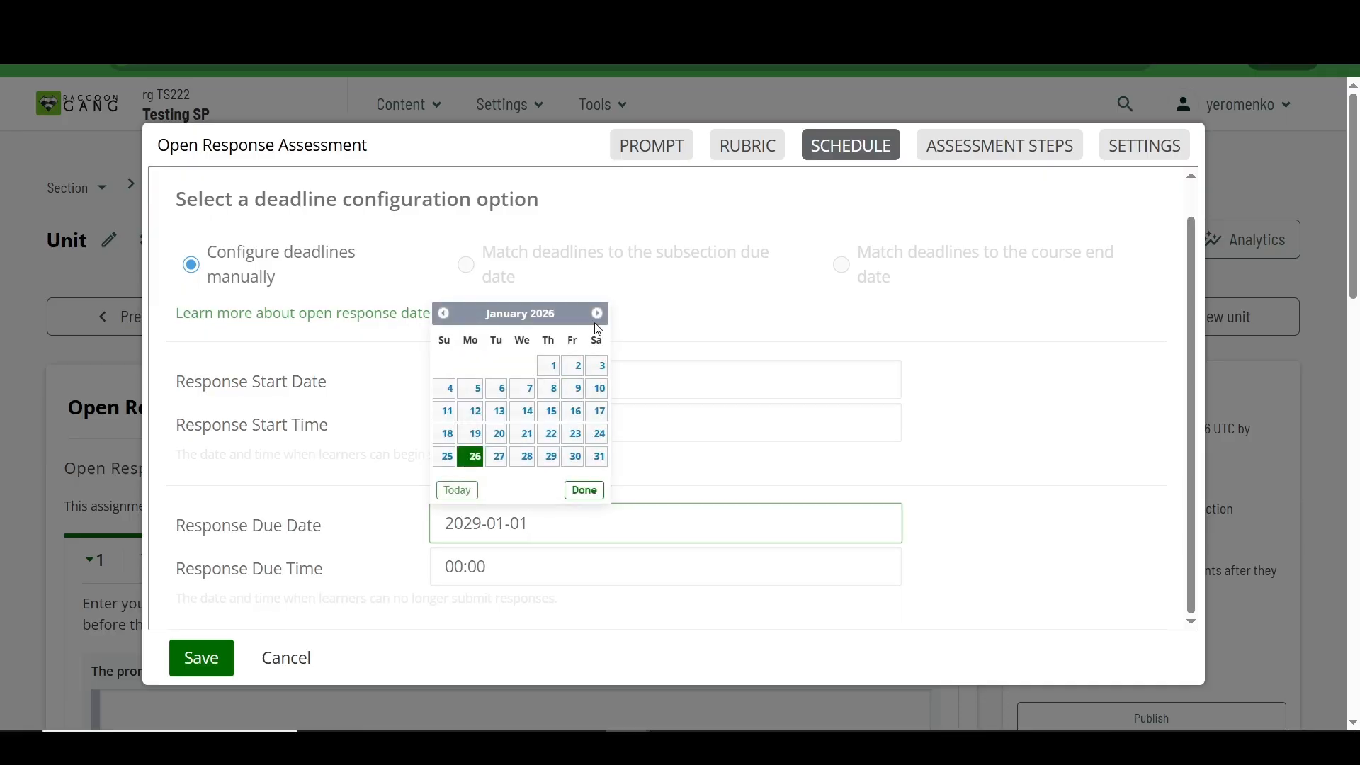
pyautogui.click(597, 313)
pyautogui.click(570, 437)
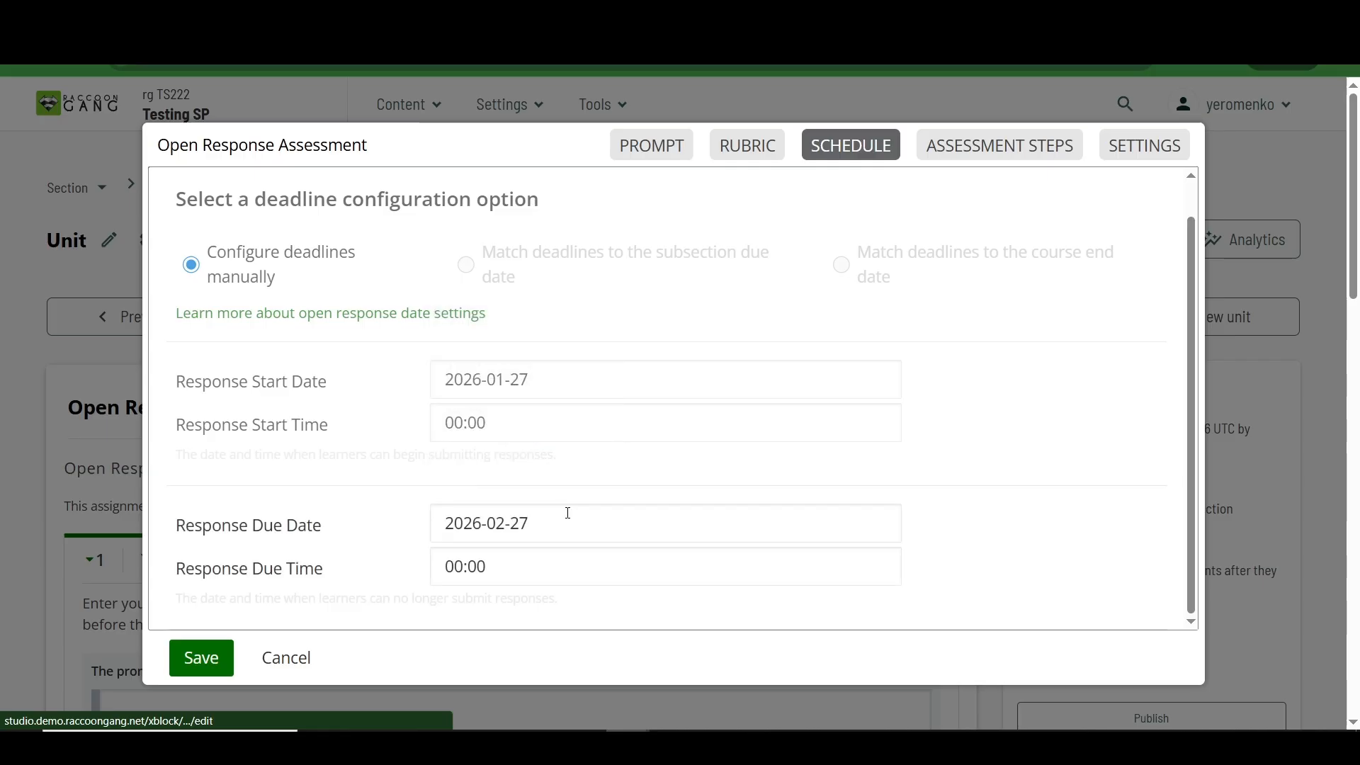
# Step: Check which assessment steps are enabled among learner training, peer, self and staff assessment
pyautogui.click(966, 145)
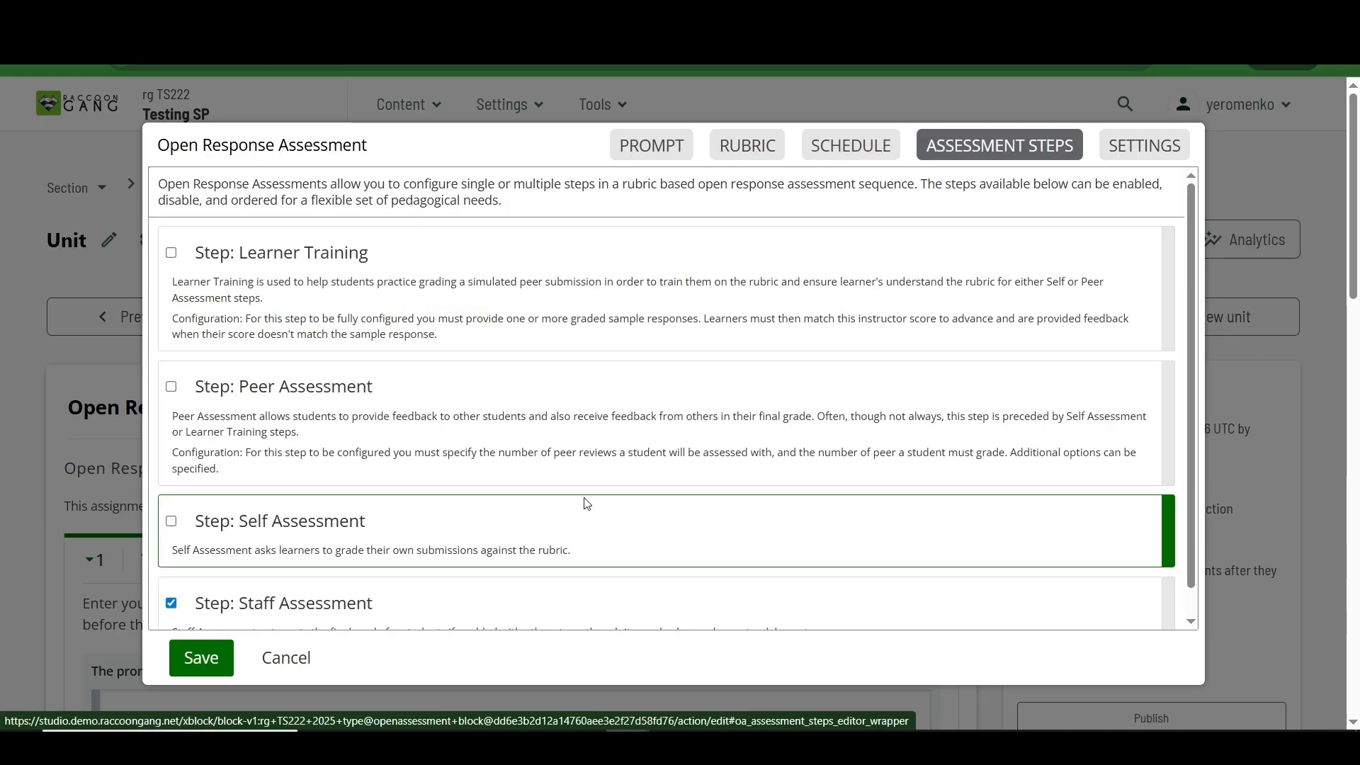
pyautogui.scroll(-1, 574, 562)
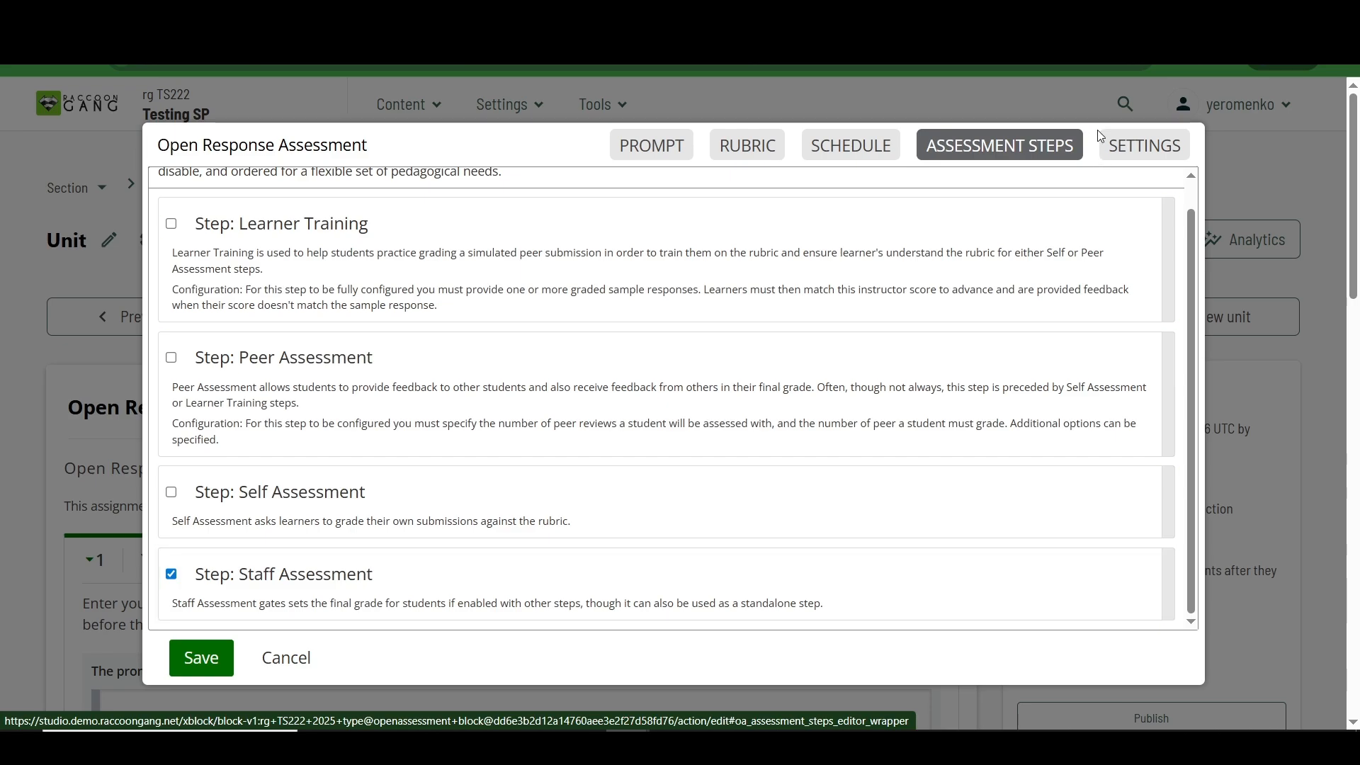
# Step: Set the assessment's display name to "Assignment with a drawing" and make the text response Optional
pyautogui.click(1142, 144)
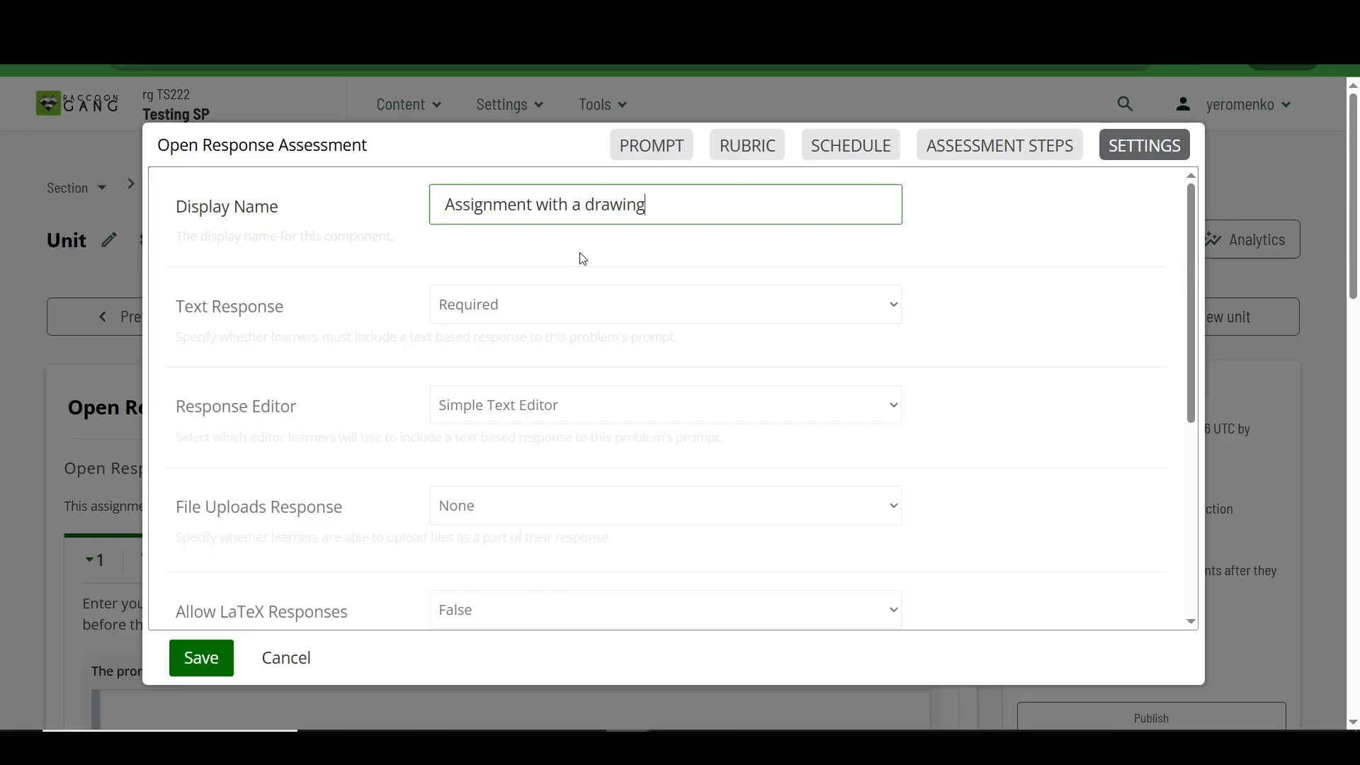
pyautogui.click(587, 309)
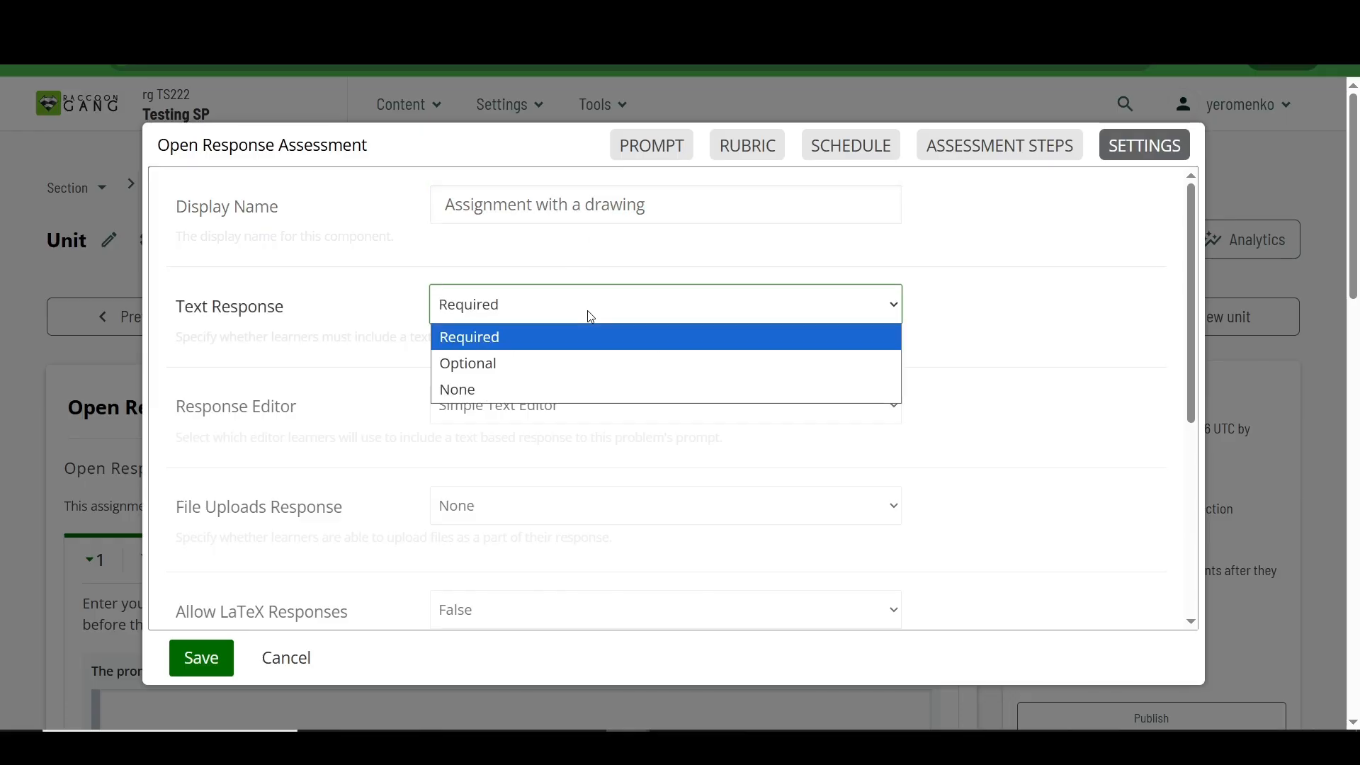
pyautogui.click(533, 372)
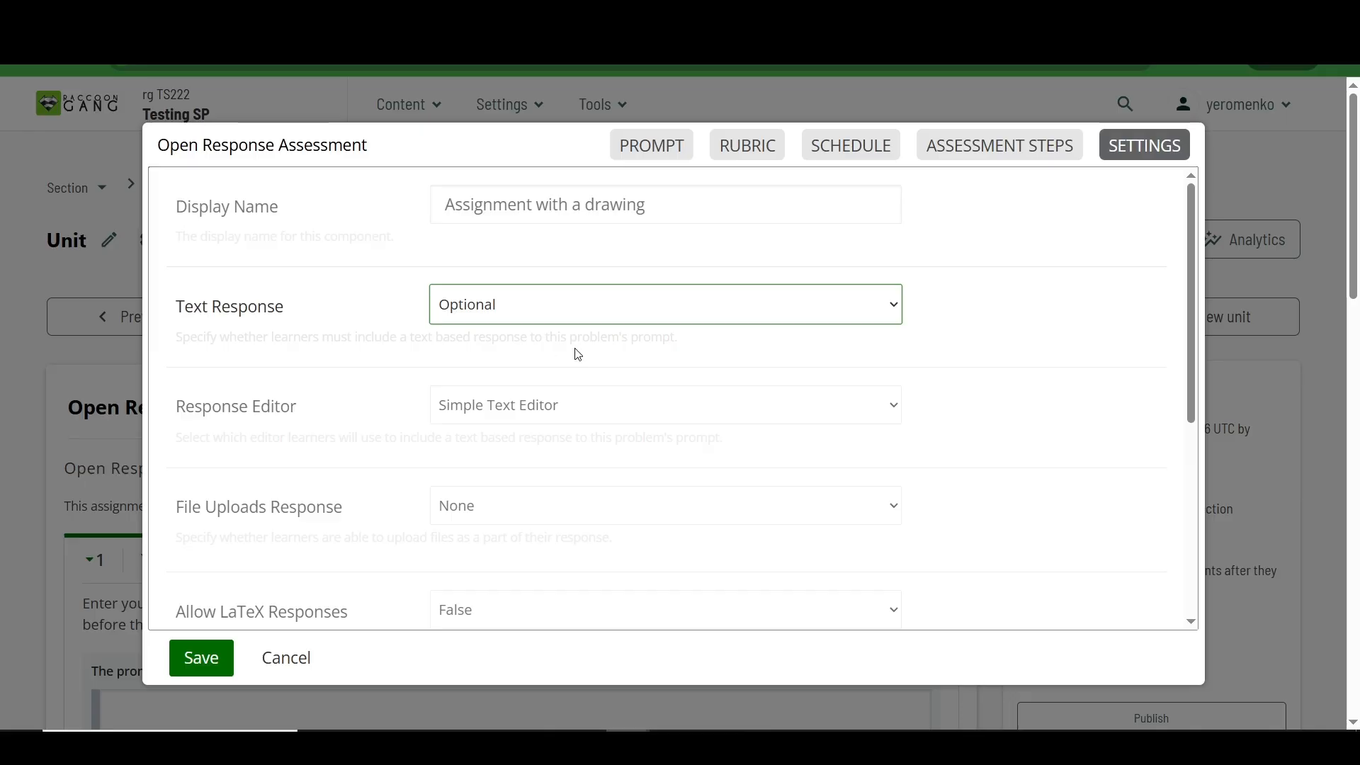
# Step: Make the file uploads response Required and review the multiple-file setting and the available file upload types
pyautogui.click(565, 505)
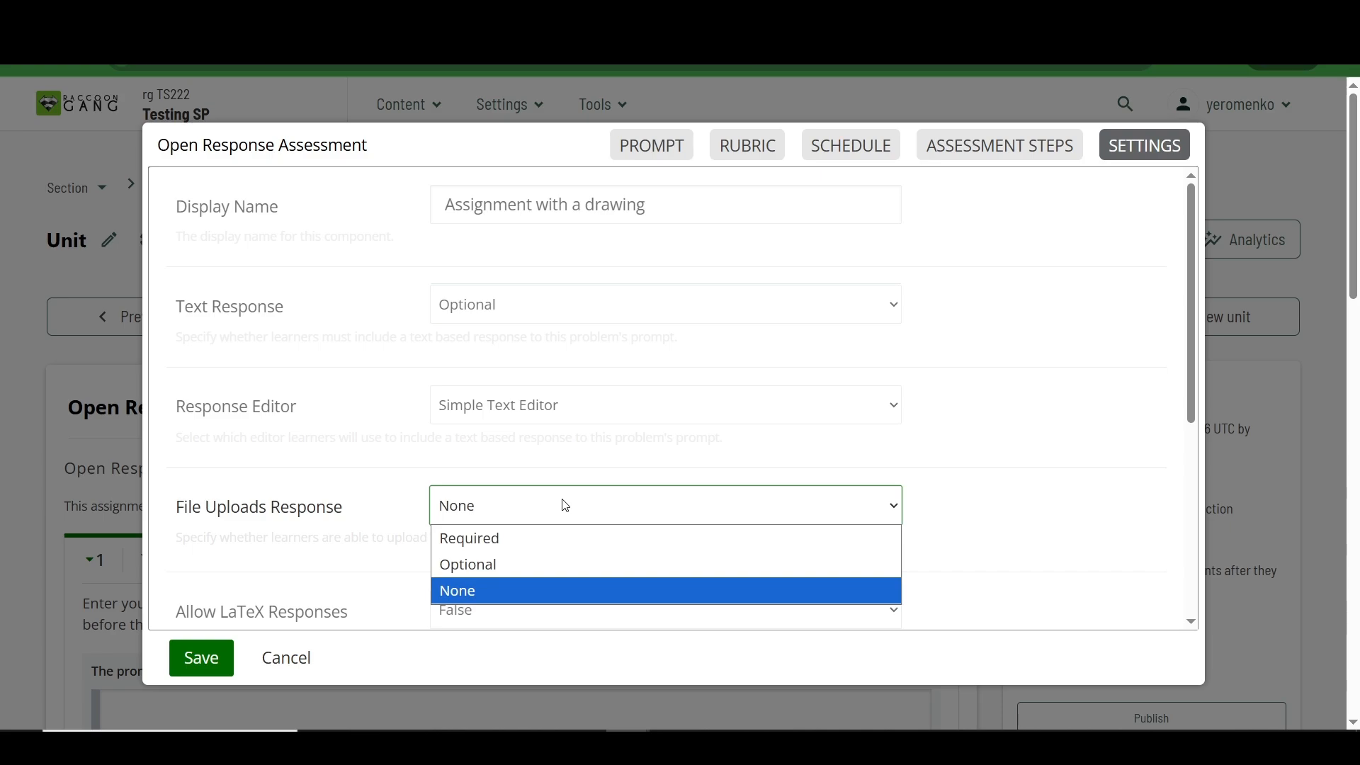
pyautogui.click(538, 550)
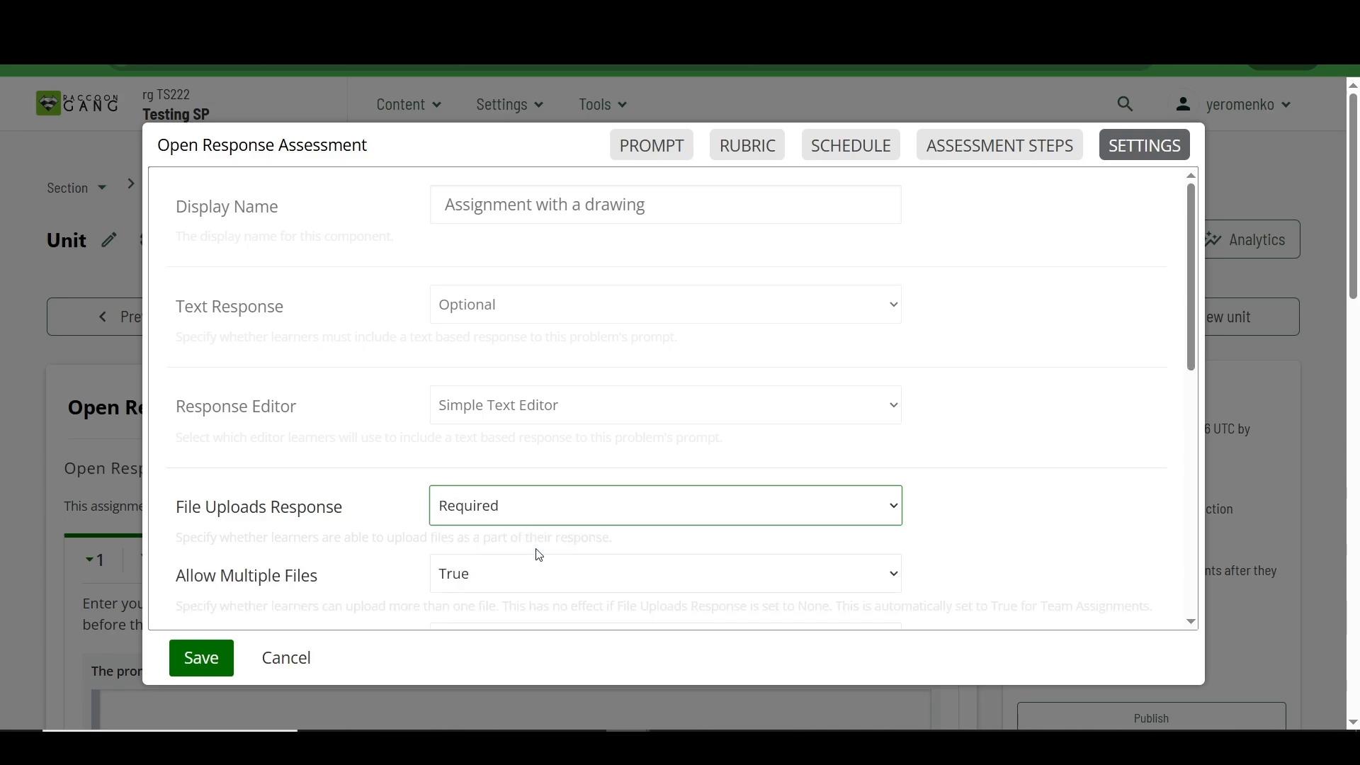
pyautogui.scroll(-2, 537, 554)
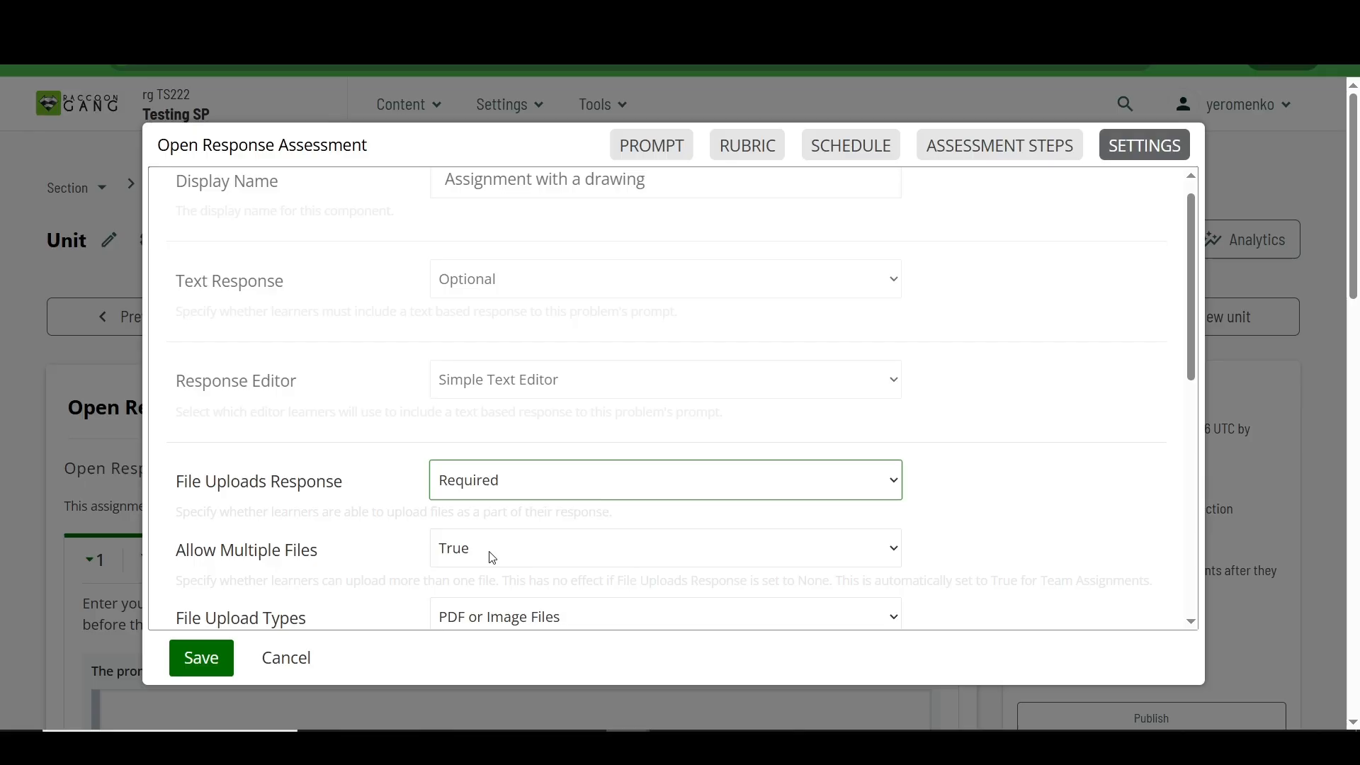
pyautogui.scroll(-2, 492, 558)
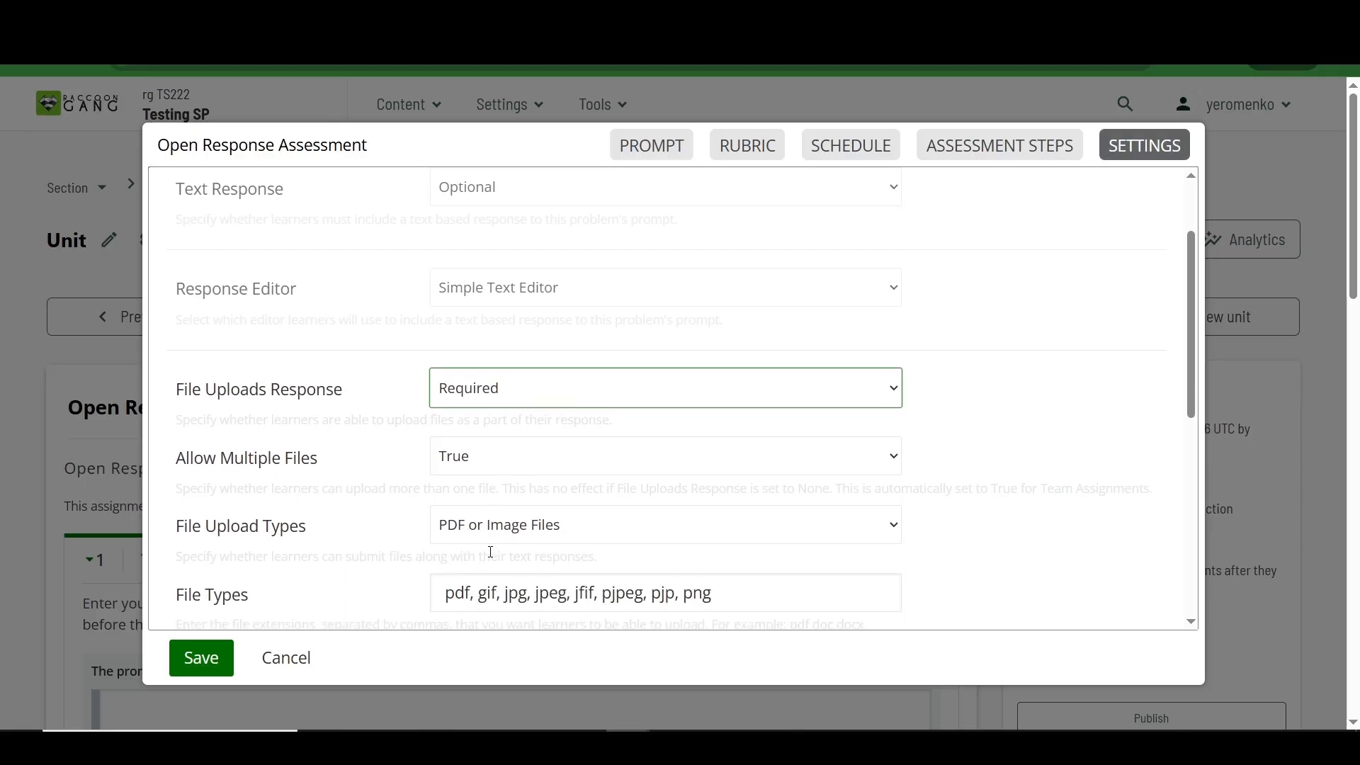
pyautogui.click(588, 537)
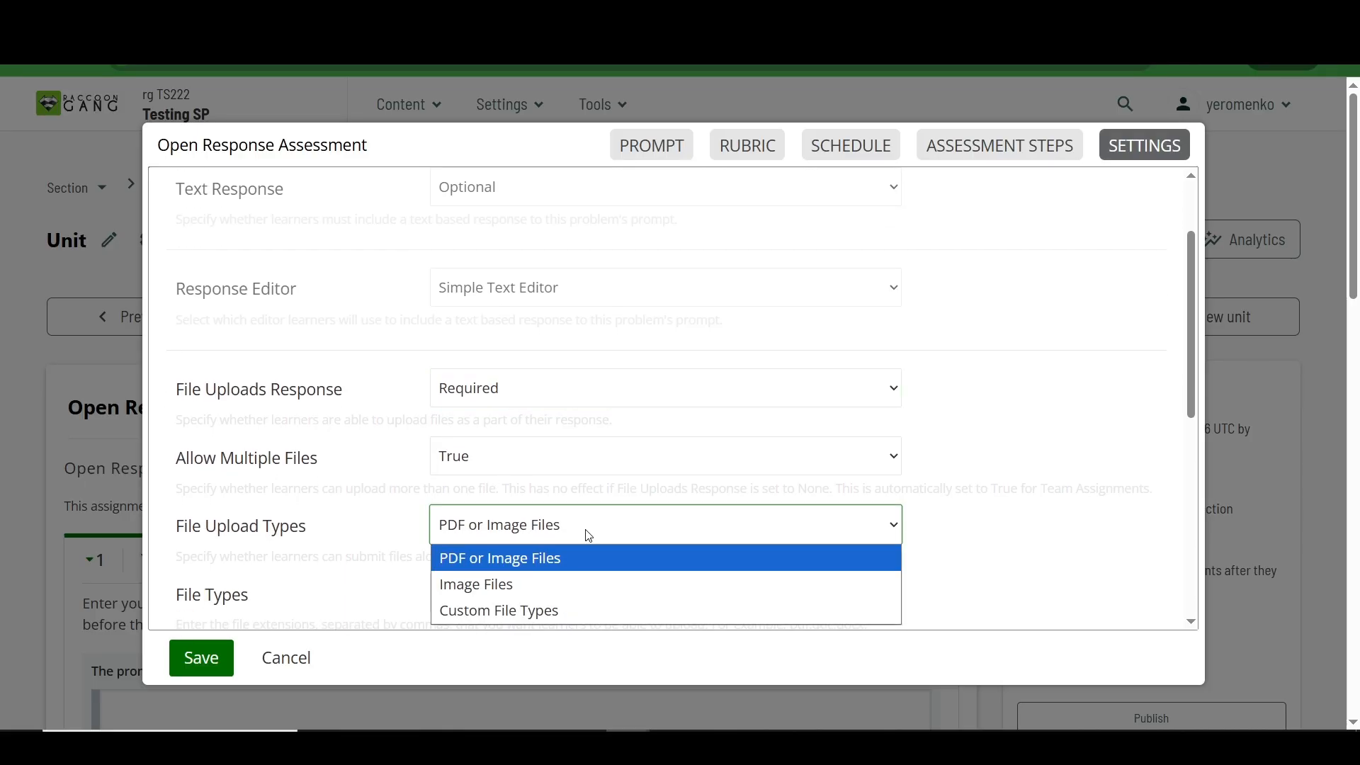
pyautogui.click(589, 536)
pyautogui.scroll(-1, 586, 534)
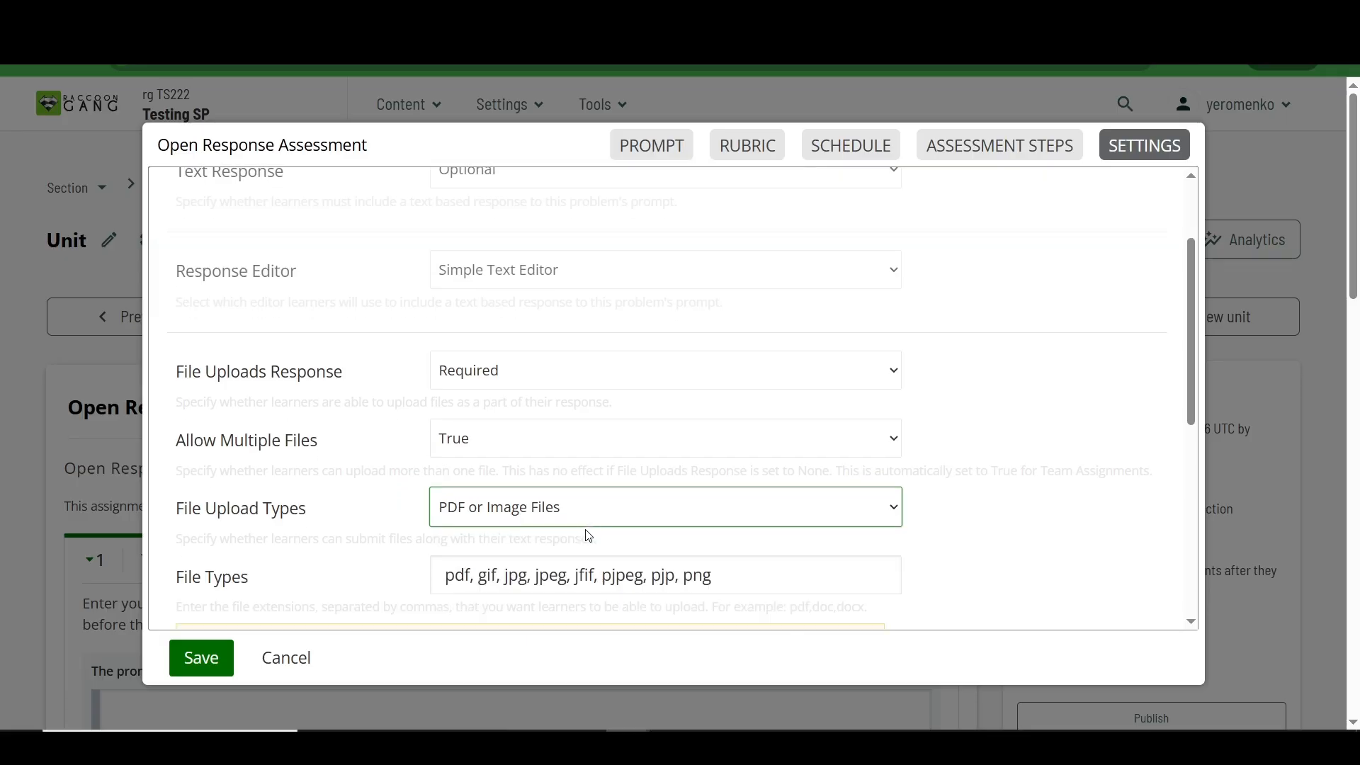
# Step: Try Custom File Types as the file upload type and return the setting to PDF or Image Files
pyautogui.click(577, 481)
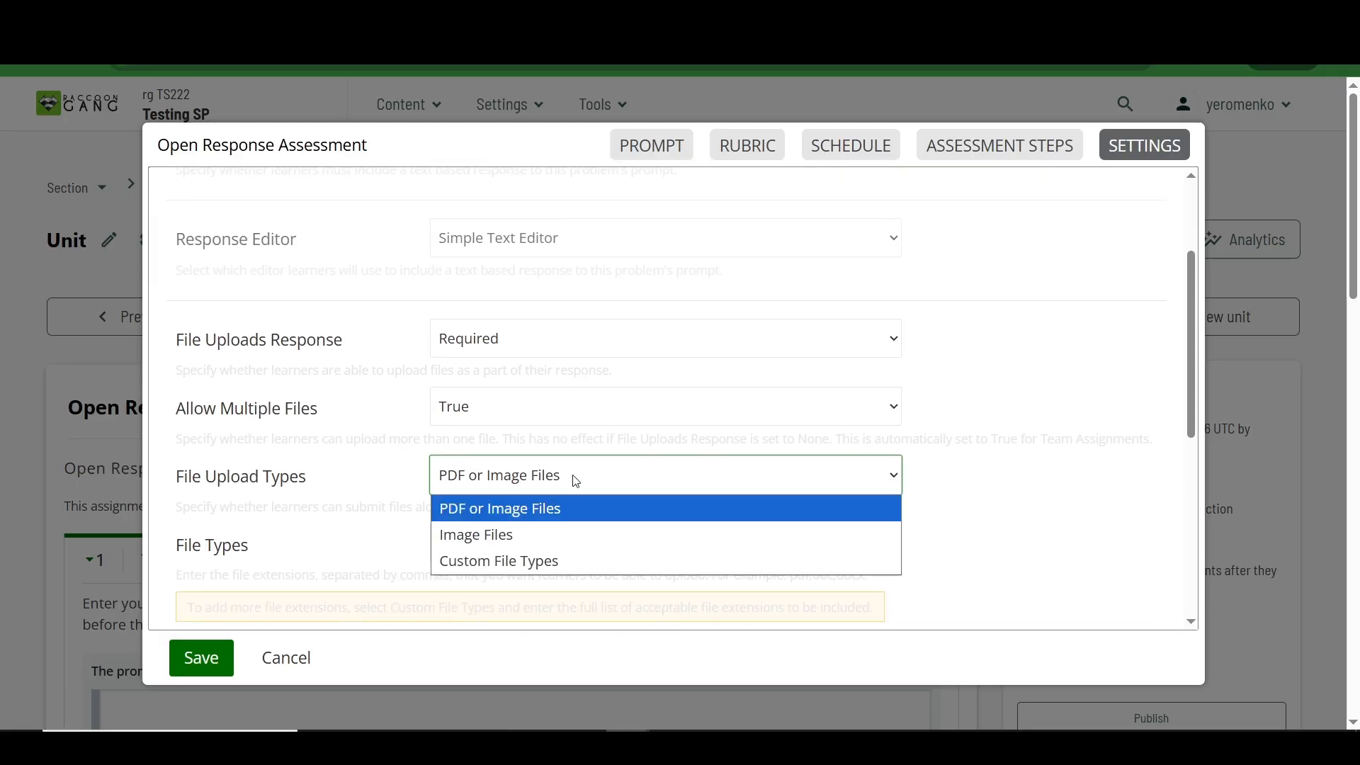
pyautogui.click(559, 561)
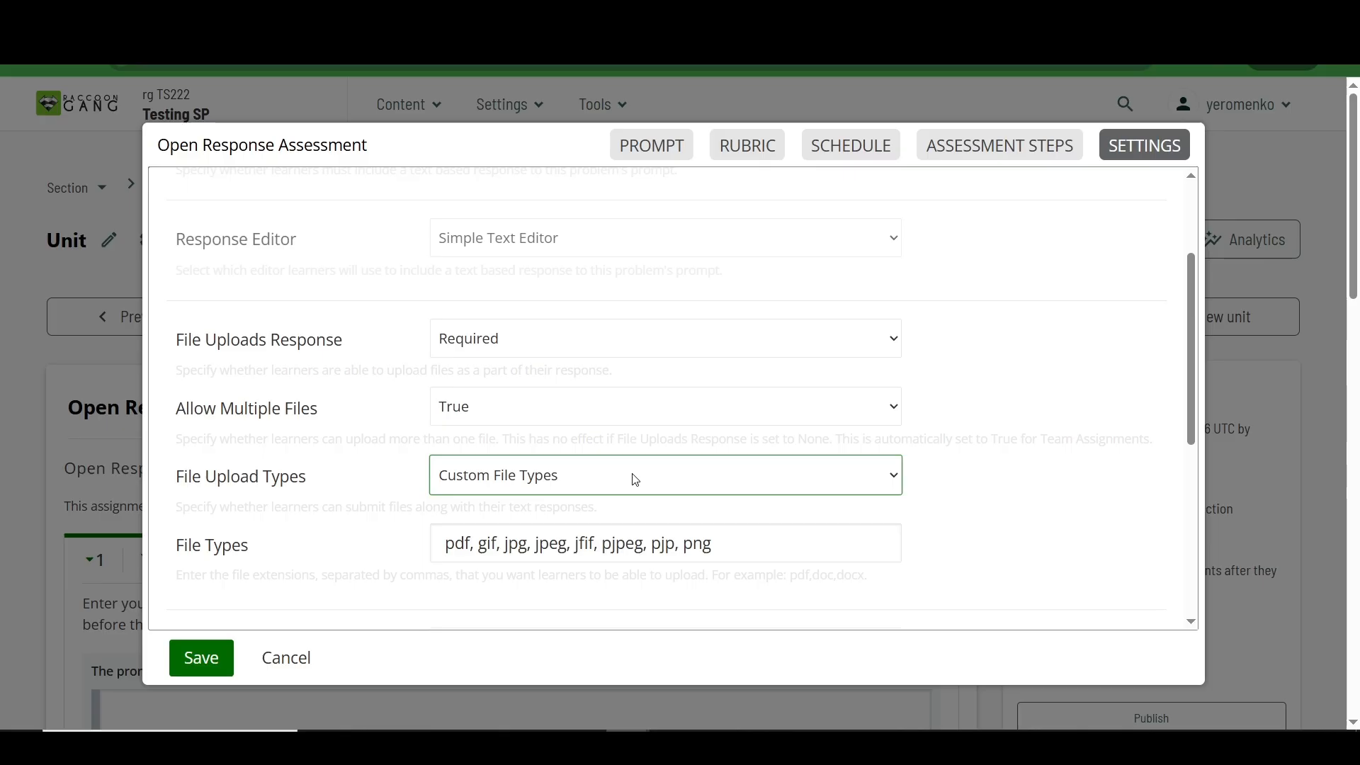
pyautogui.click(624, 483)
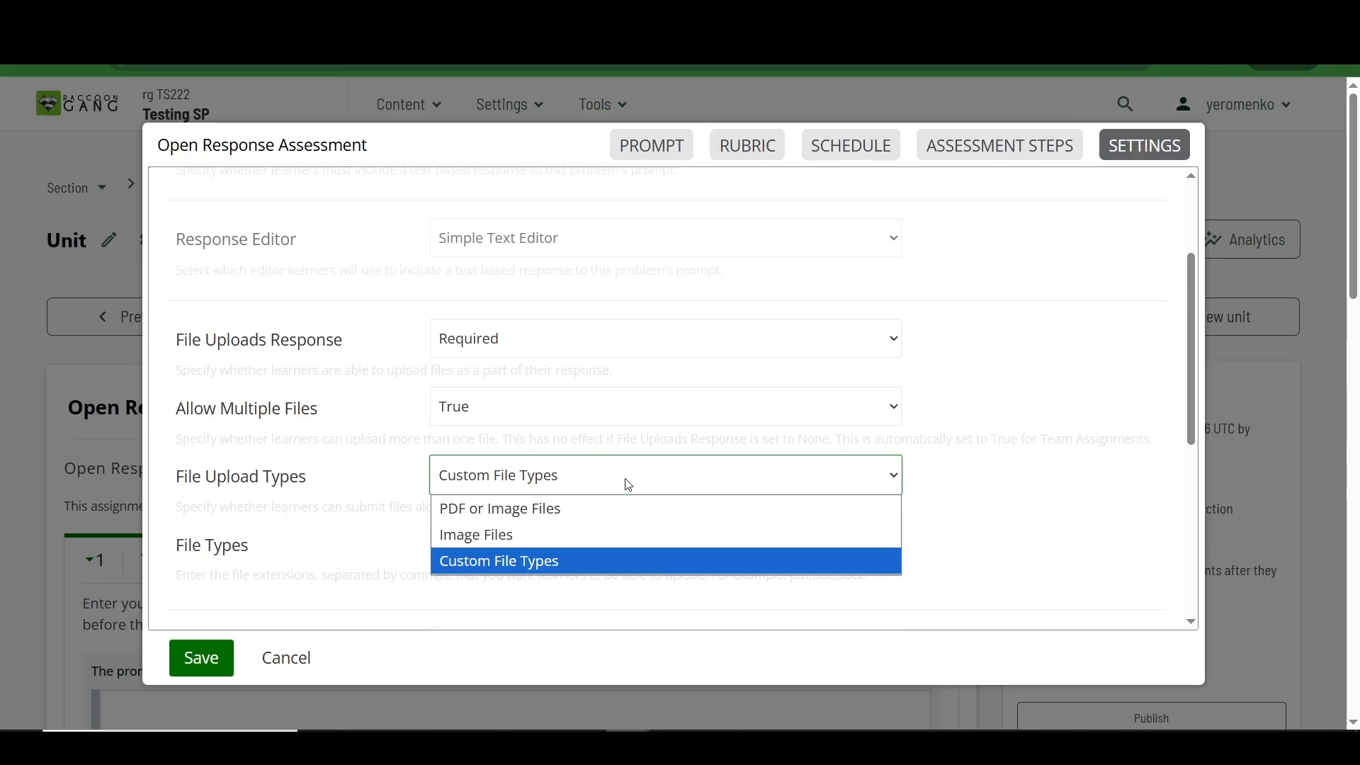
pyautogui.click(614, 507)
# Step: Review the settings for LaTeX responses, the number of top responses and showing the rubric during the response
pyautogui.scroll(-4, 601, 511)
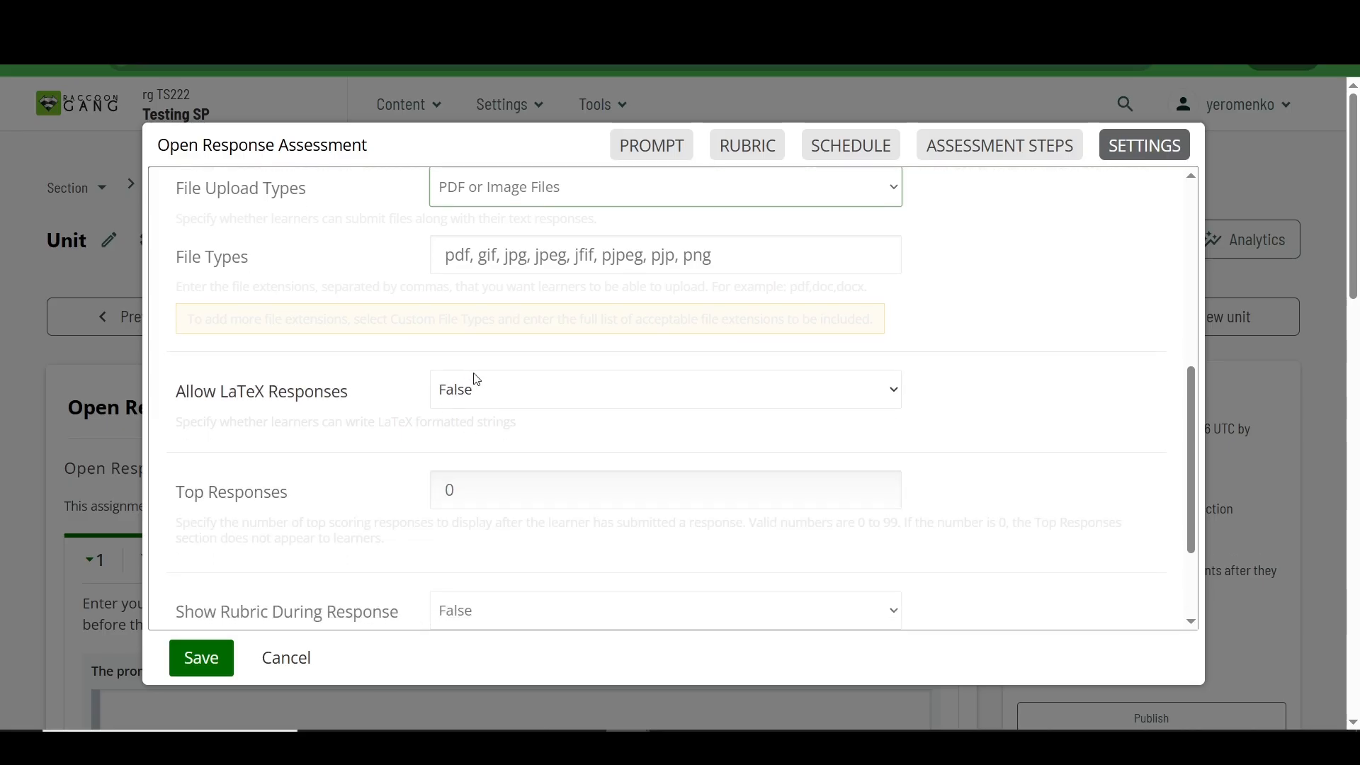
pyautogui.click(500, 389)
pyautogui.click(500, 389)
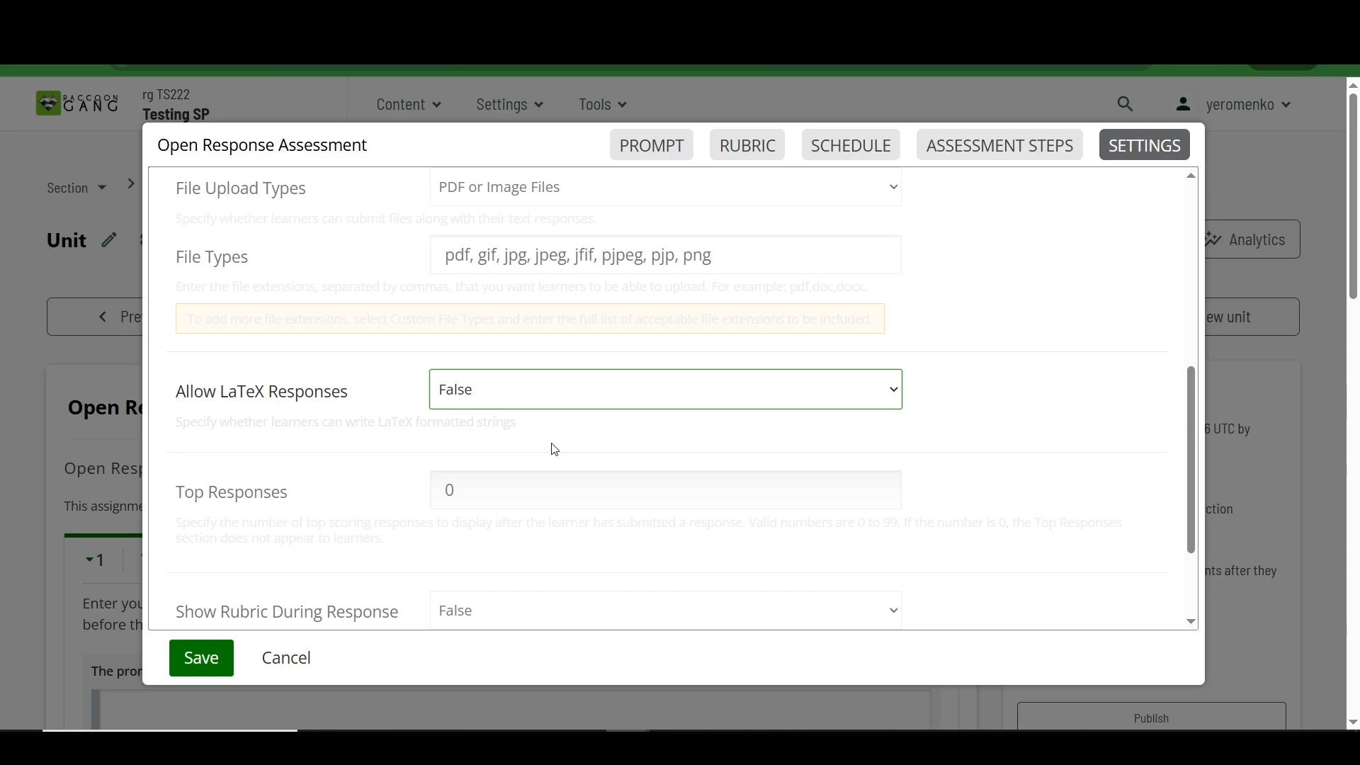
pyautogui.scroll(-1, 554, 449)
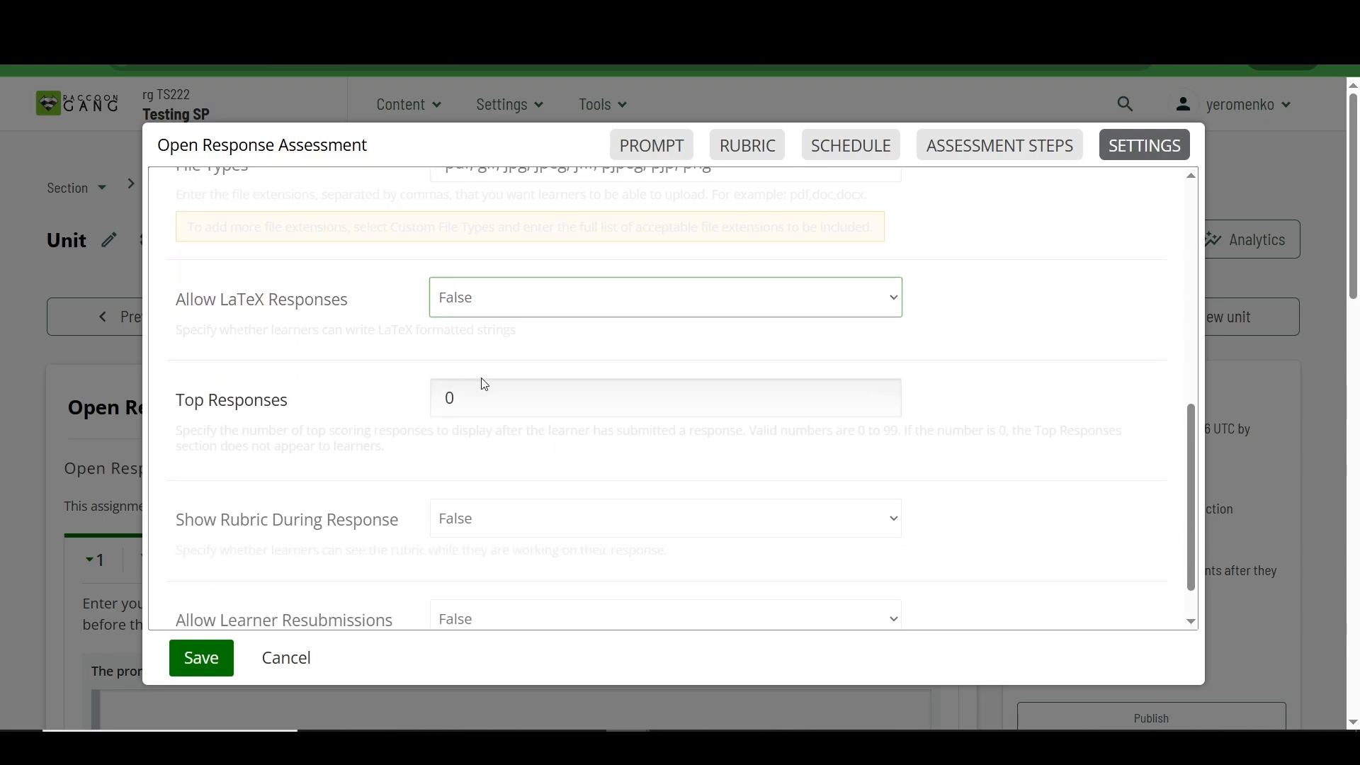
pyautogui.moveTo(488, 398); pyautogui.dragTo(404, 397)
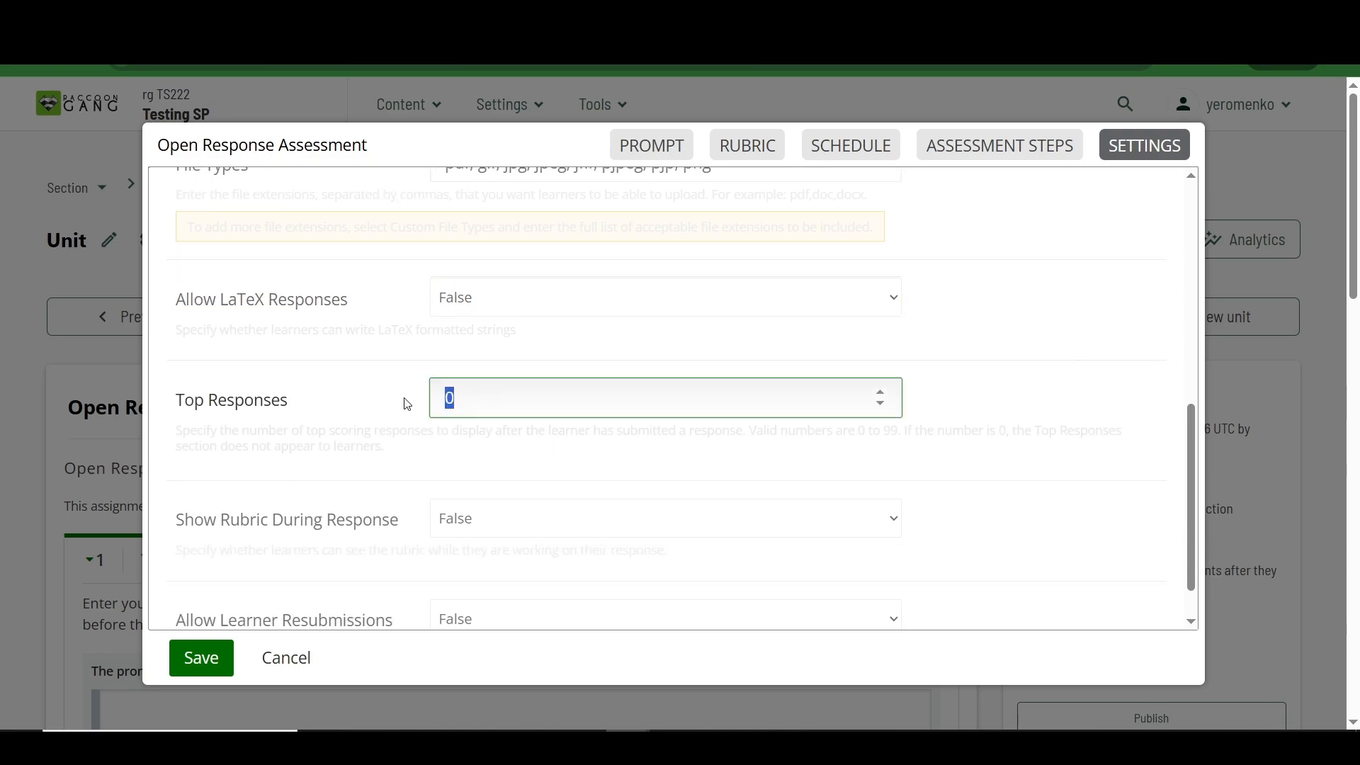
pyautogui.click(517, 428)
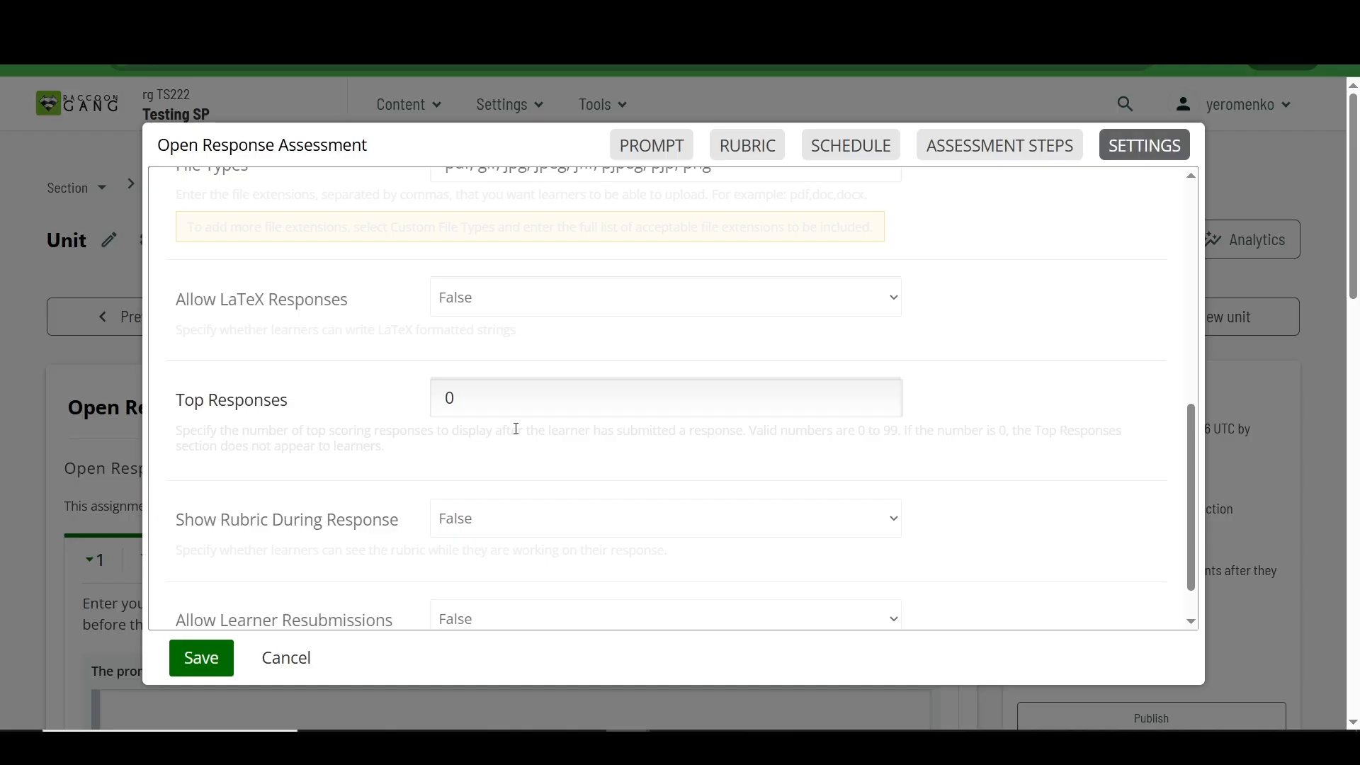
pyautogui.scroll(-1, 516, 429)
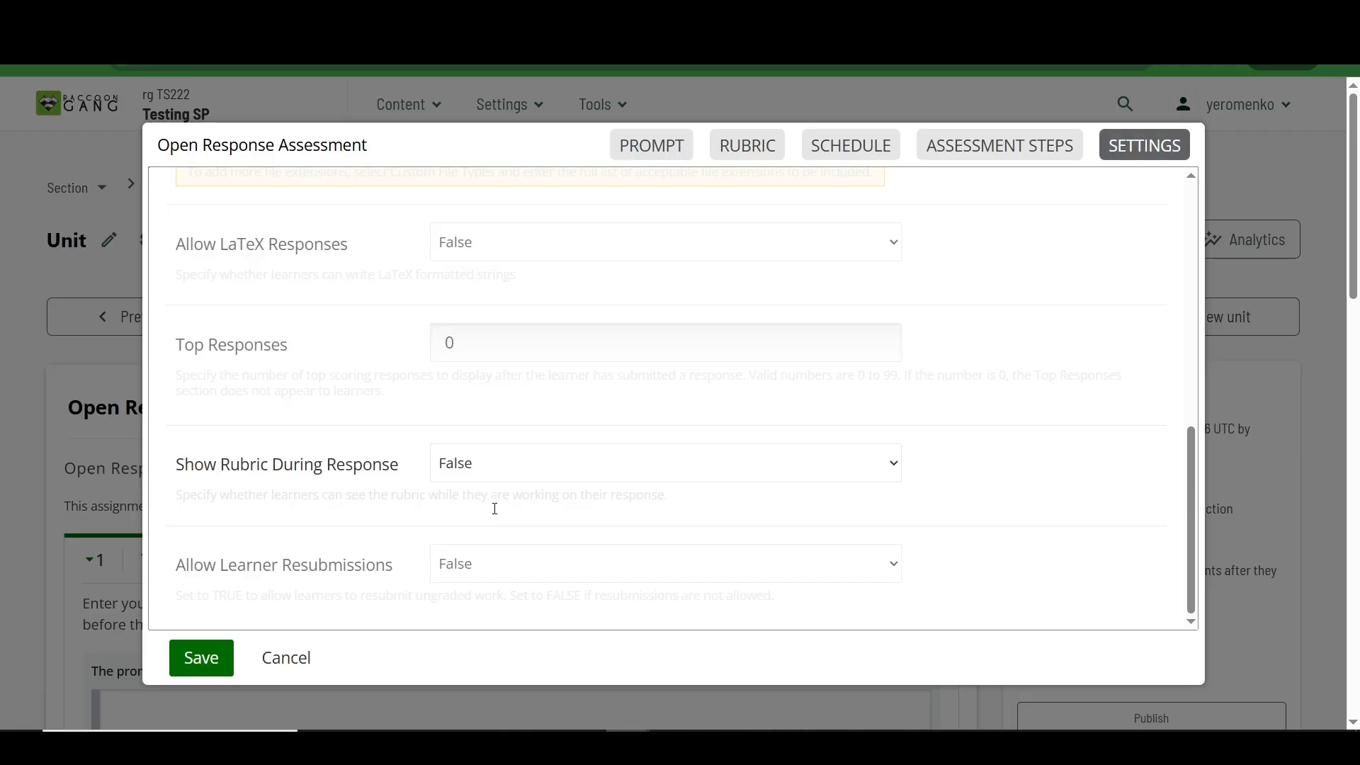
# Step: Try allowing learner resubmissions to examine the grace period option, and set Allow Learner Resubmissions back to False
pyautogui.click(507, 570)
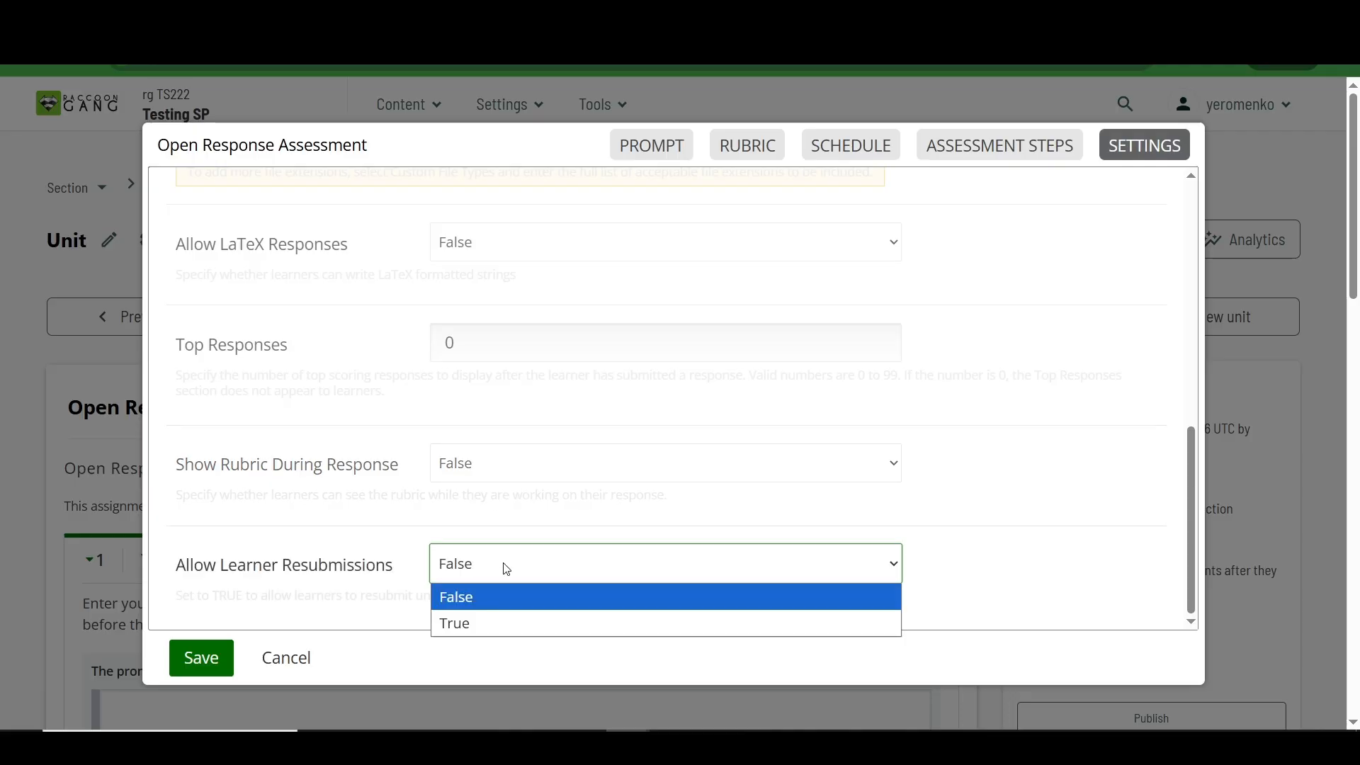
pyautogui.click(482, 623)
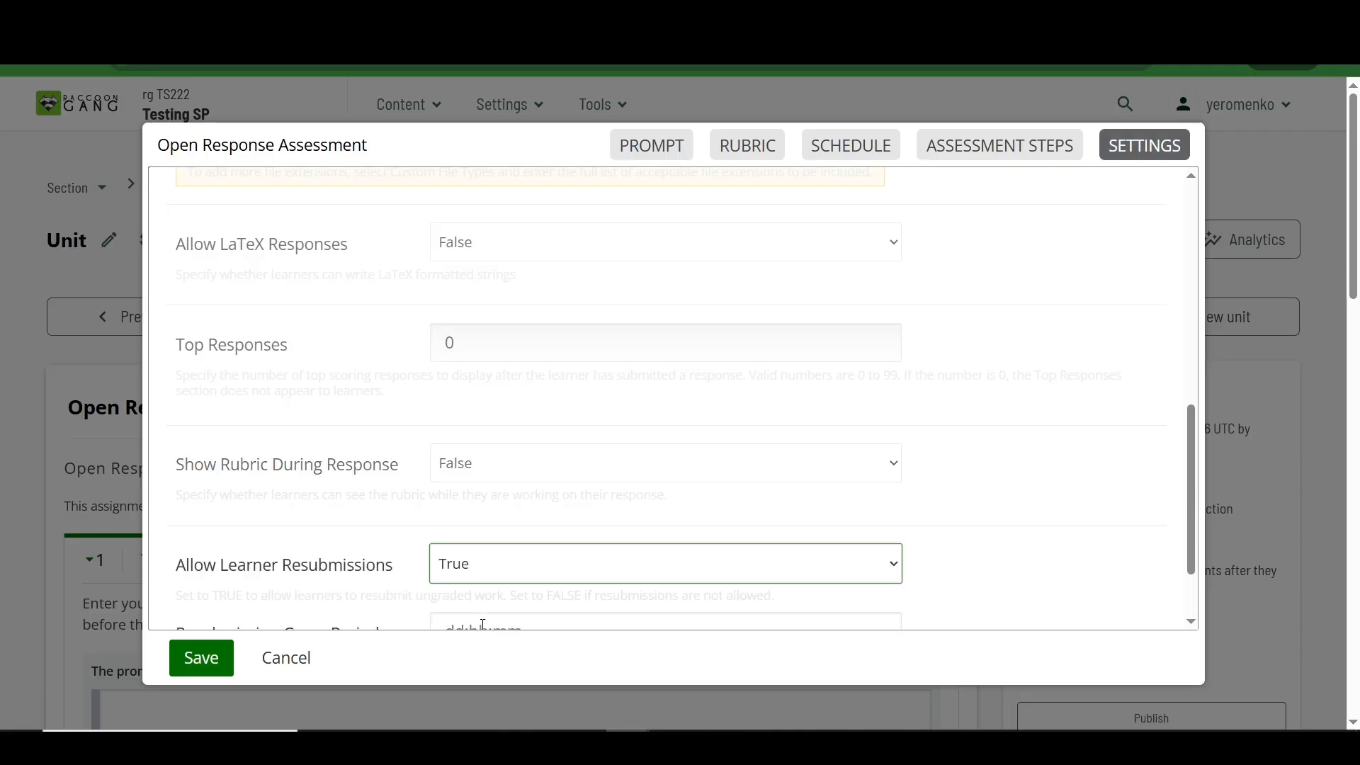
pyautogui.scroll(-2, 493, 513)
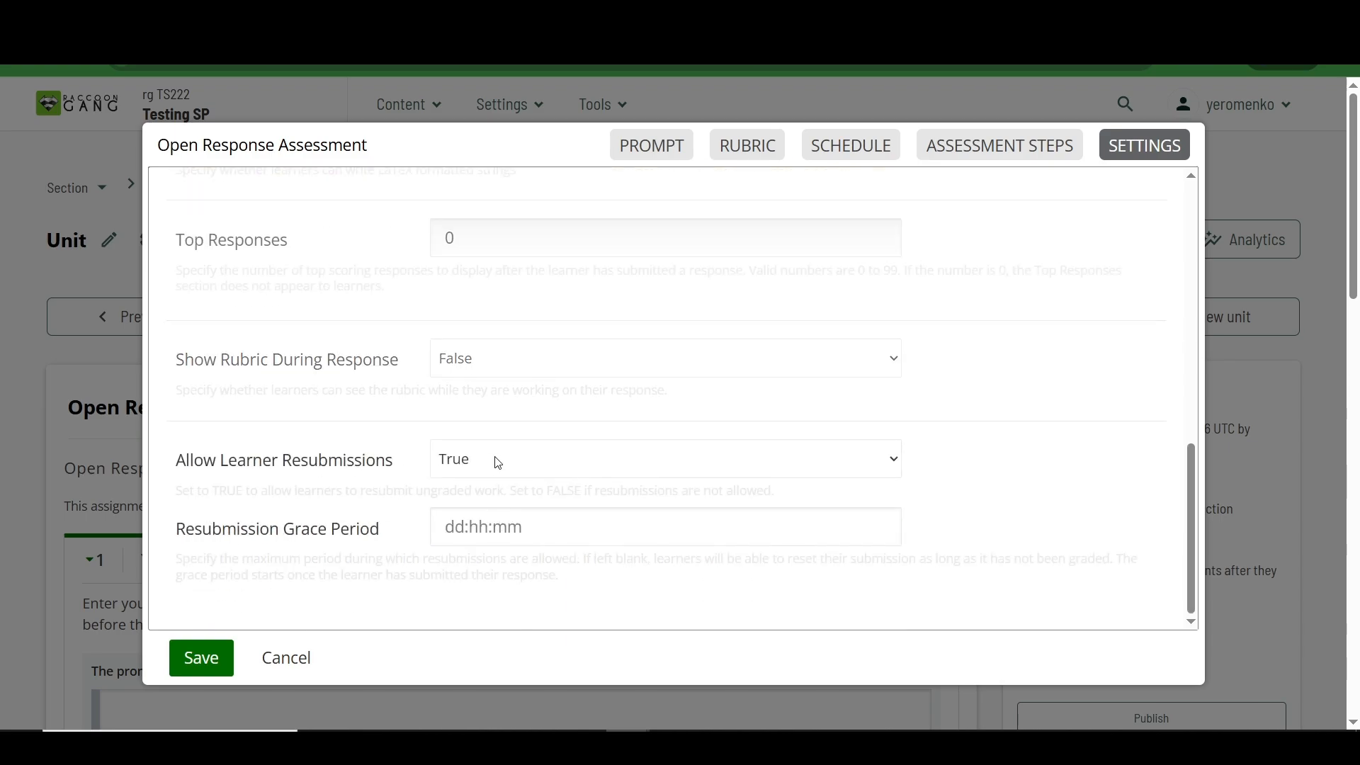
pyautogui.click(495, 461)
pyautogui.click(482, 489)
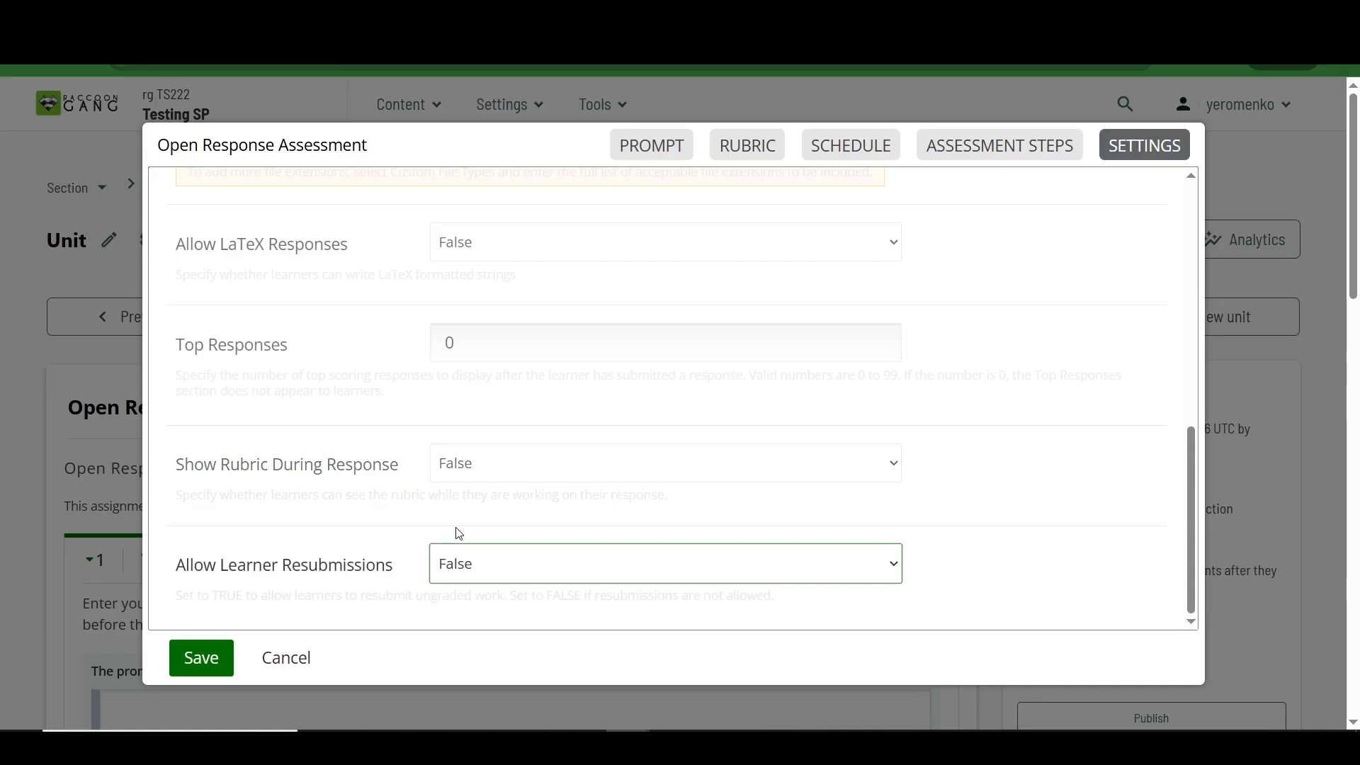
# Step: Save the open response assessment and review its prompt and example image in the unit
pyautogui.scroll(-1, 456, 537)
pyautogui.click(202, 668)
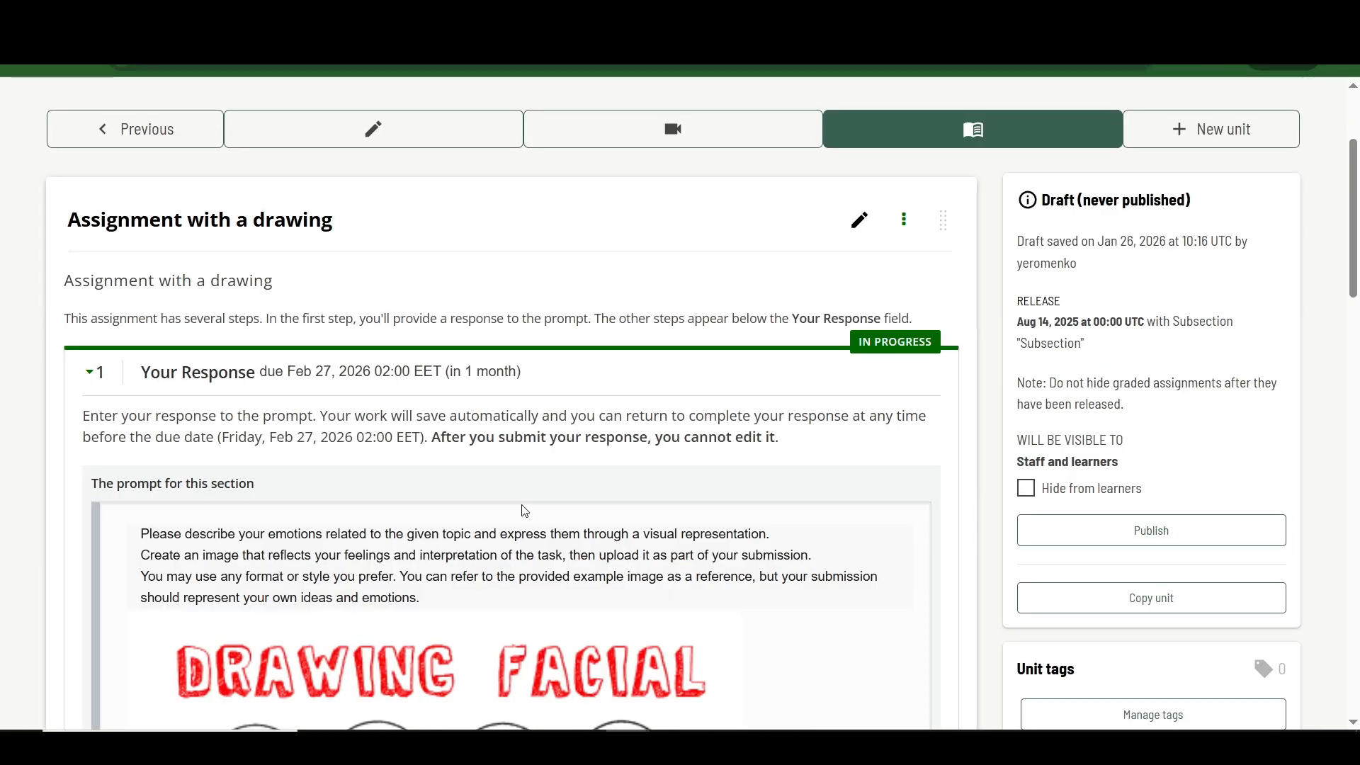
pyautogui.scroll(-5, 525, 511)
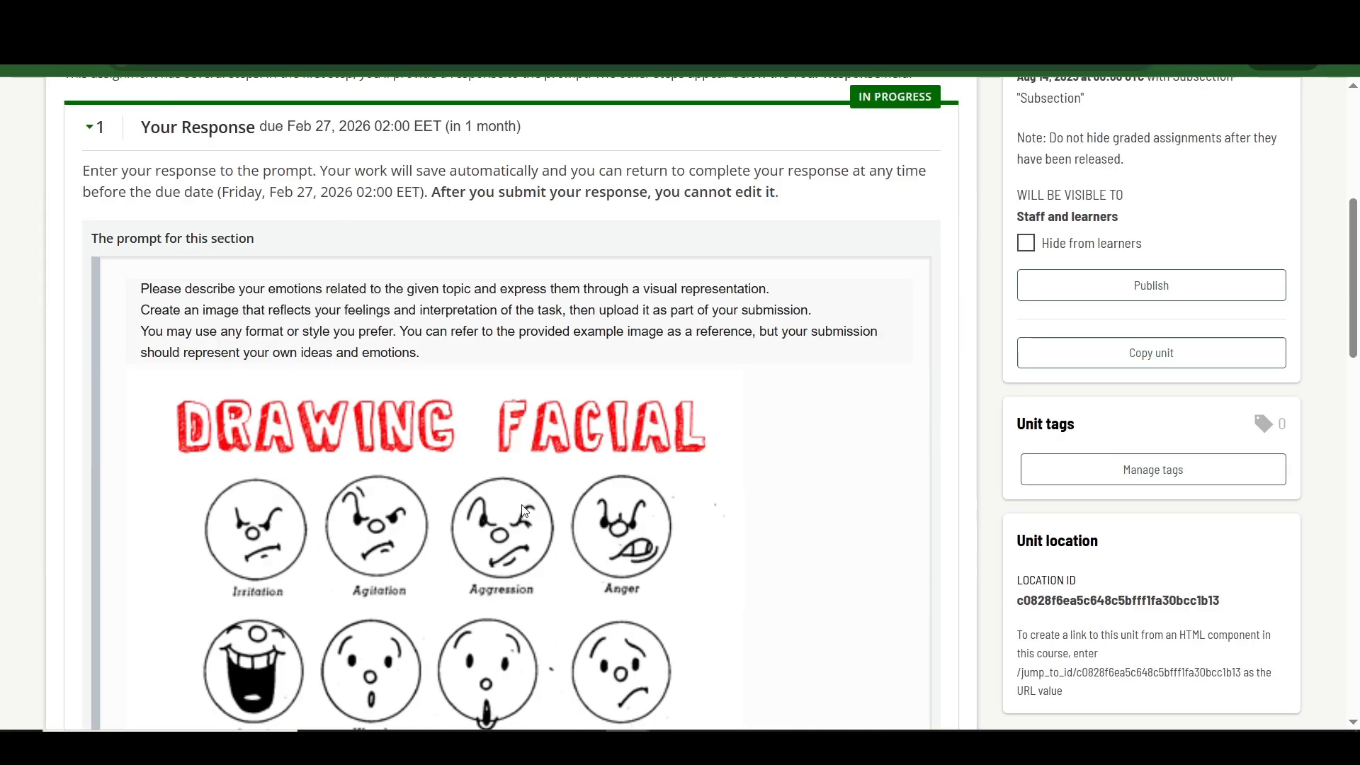
pyautogui.scroll(4, 524, 507)
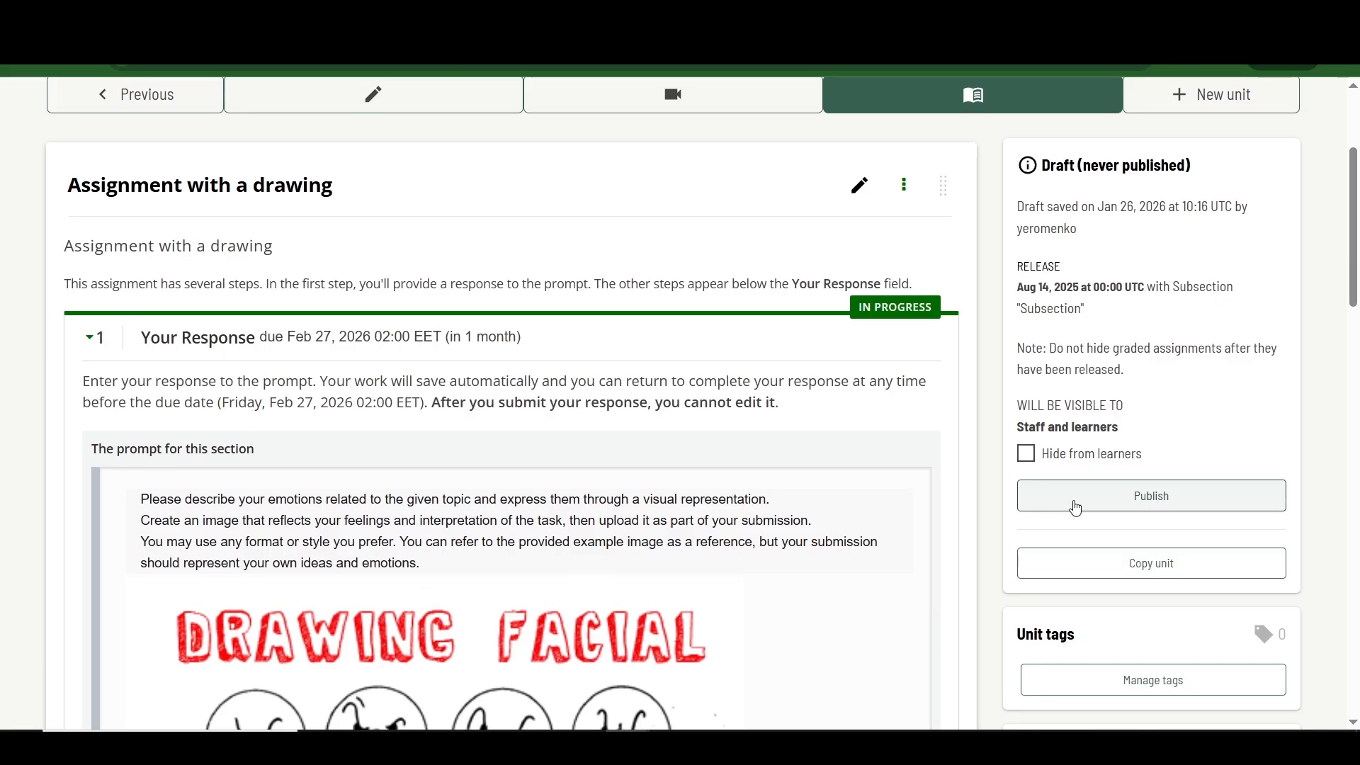
# Step: Publish the unit and look over the assignment's prompt, text response and file upload areas
pyautogui.click(1105, 501)
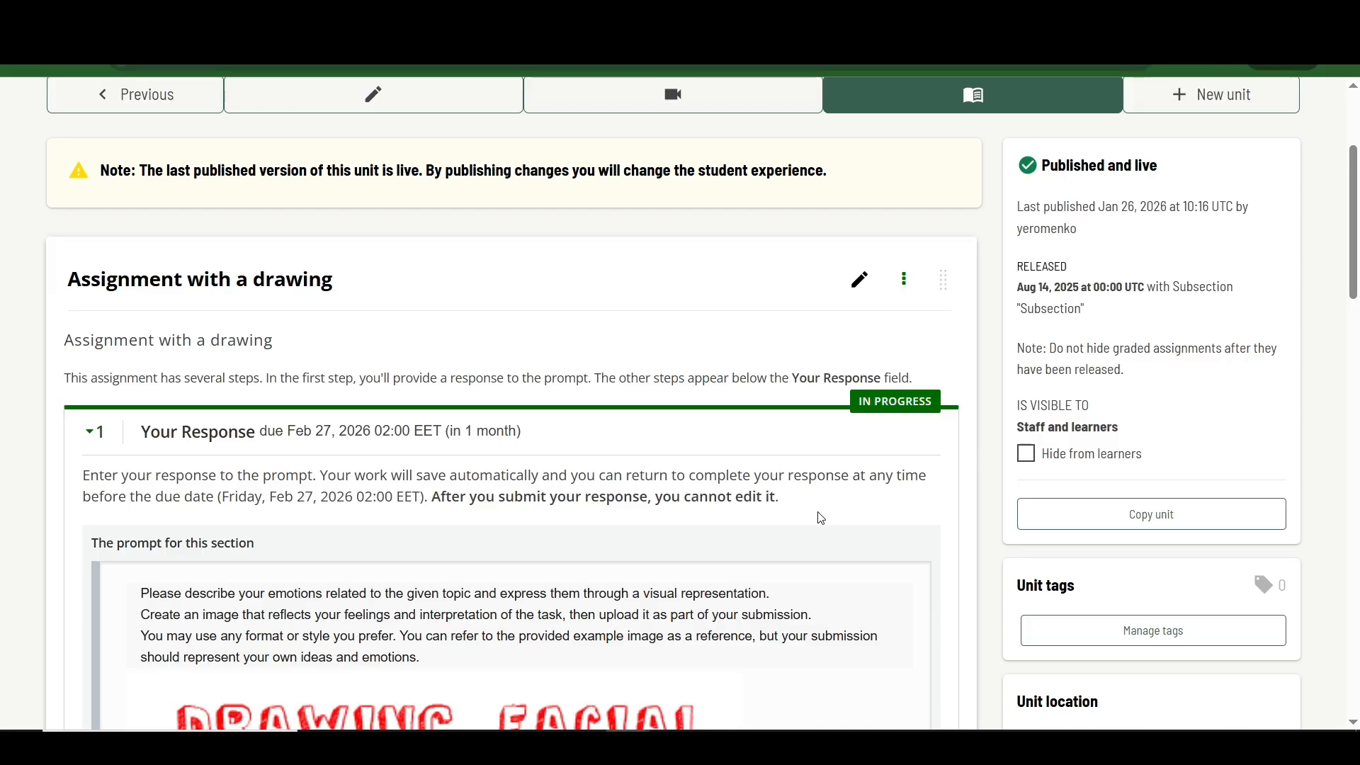
pyautogui.scroll(-14, 821, 519)
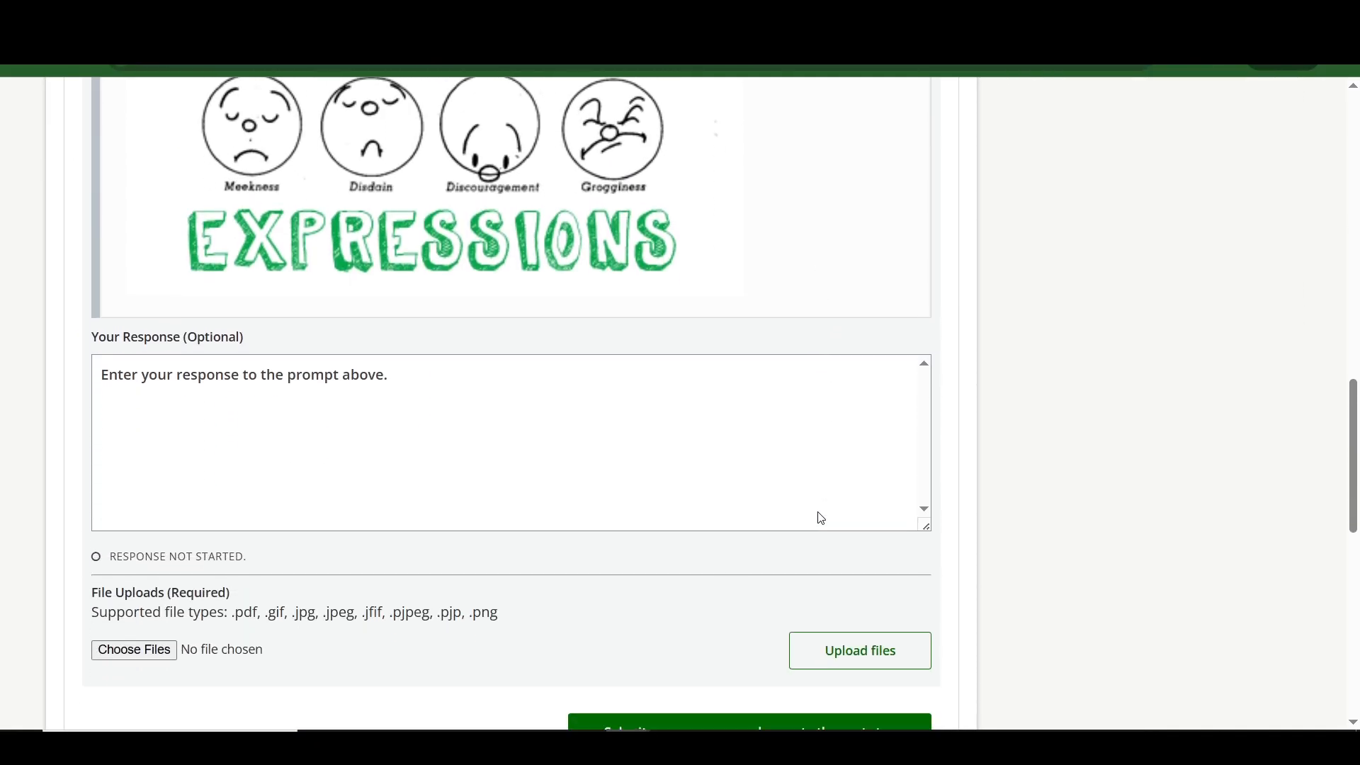
pyautogui.scroll(15, 821, 519)
pyautogui.scroll(-3, 821, 519)
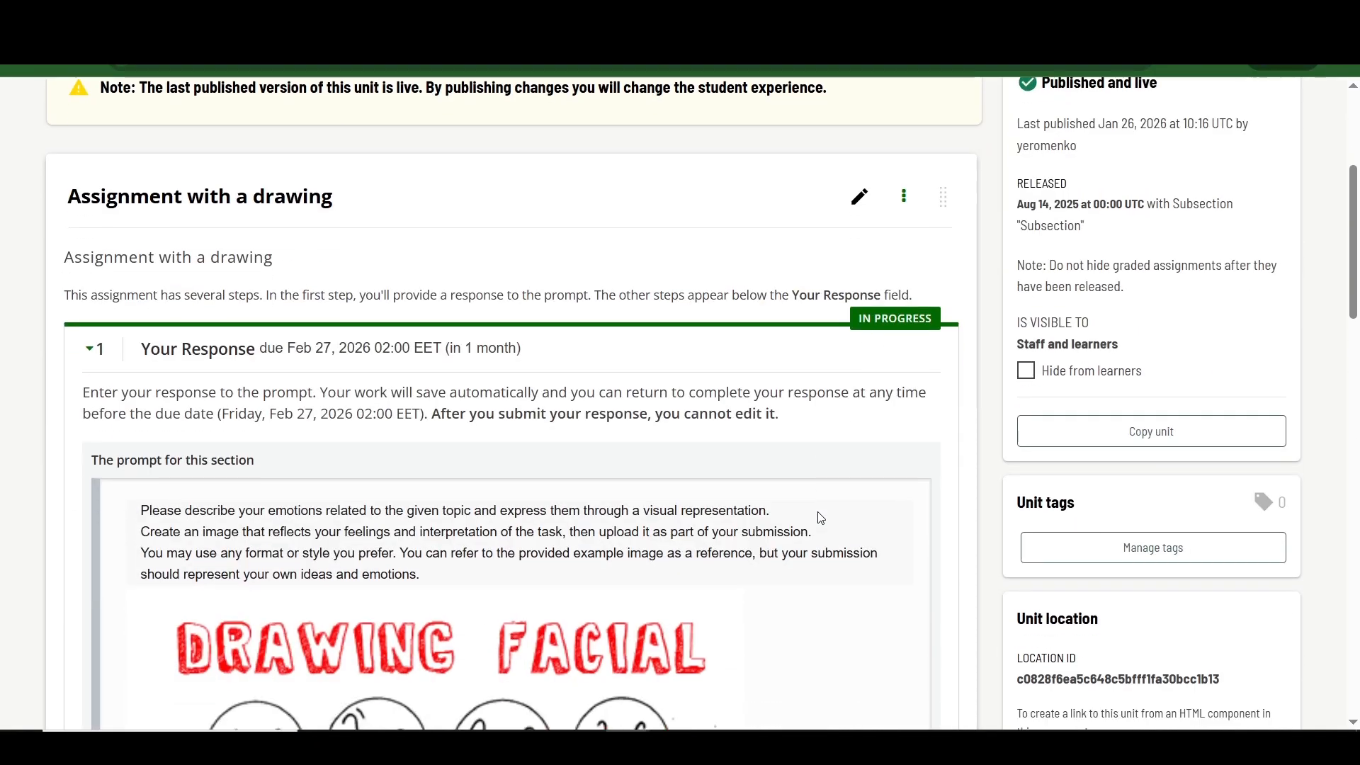